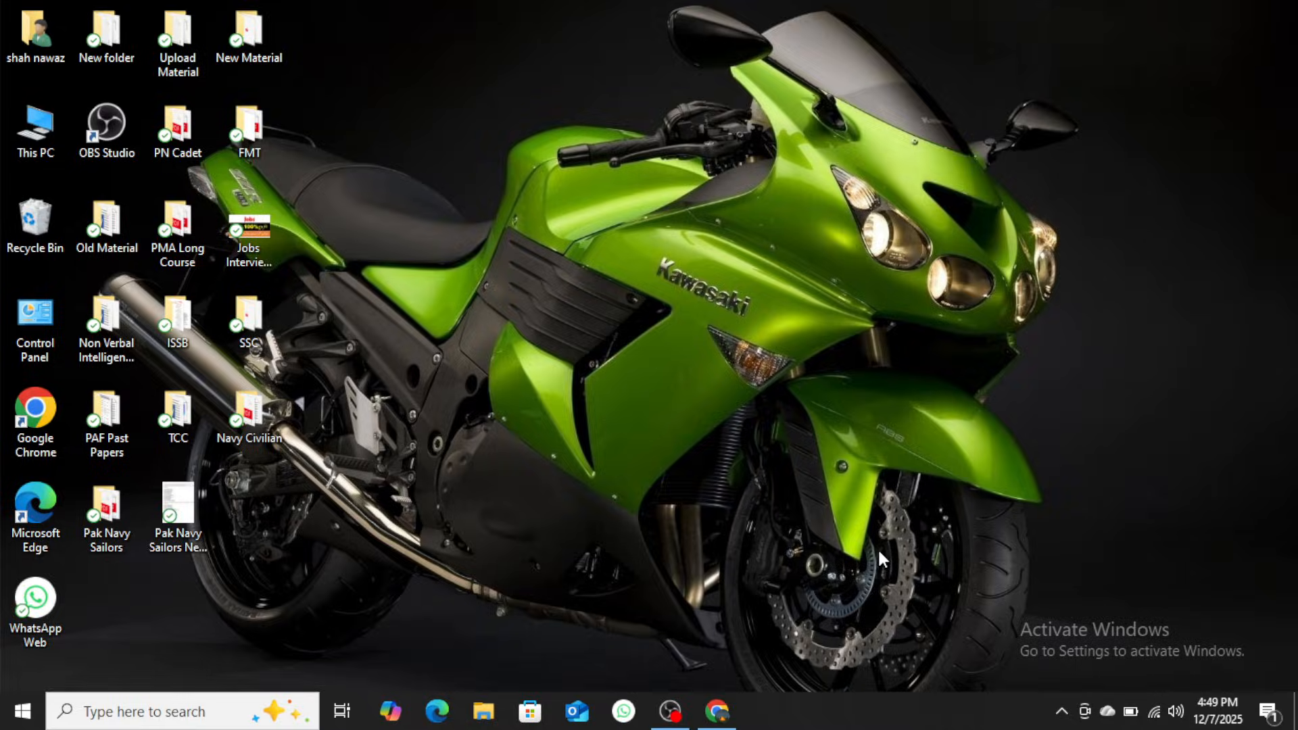
pyautogui.click(717, 711)
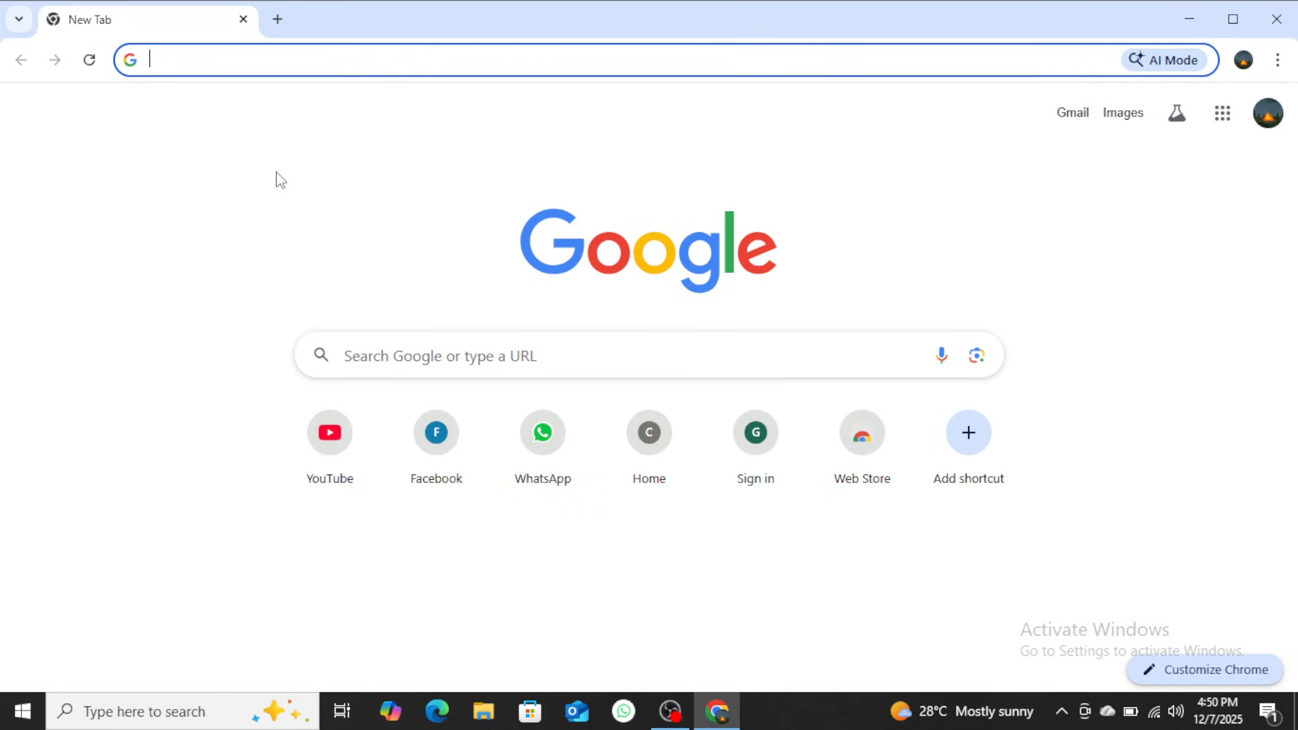
pyautogui.write('www')
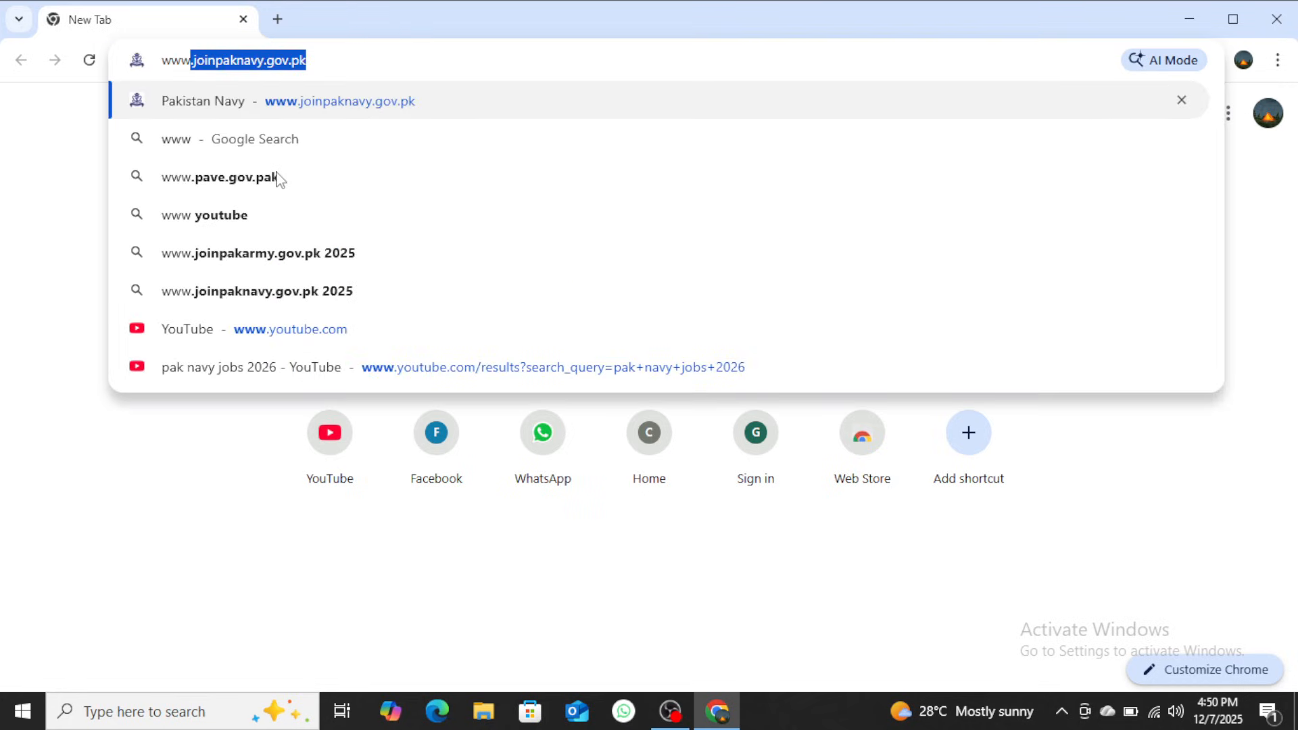
pyautogui.click(319, 106)
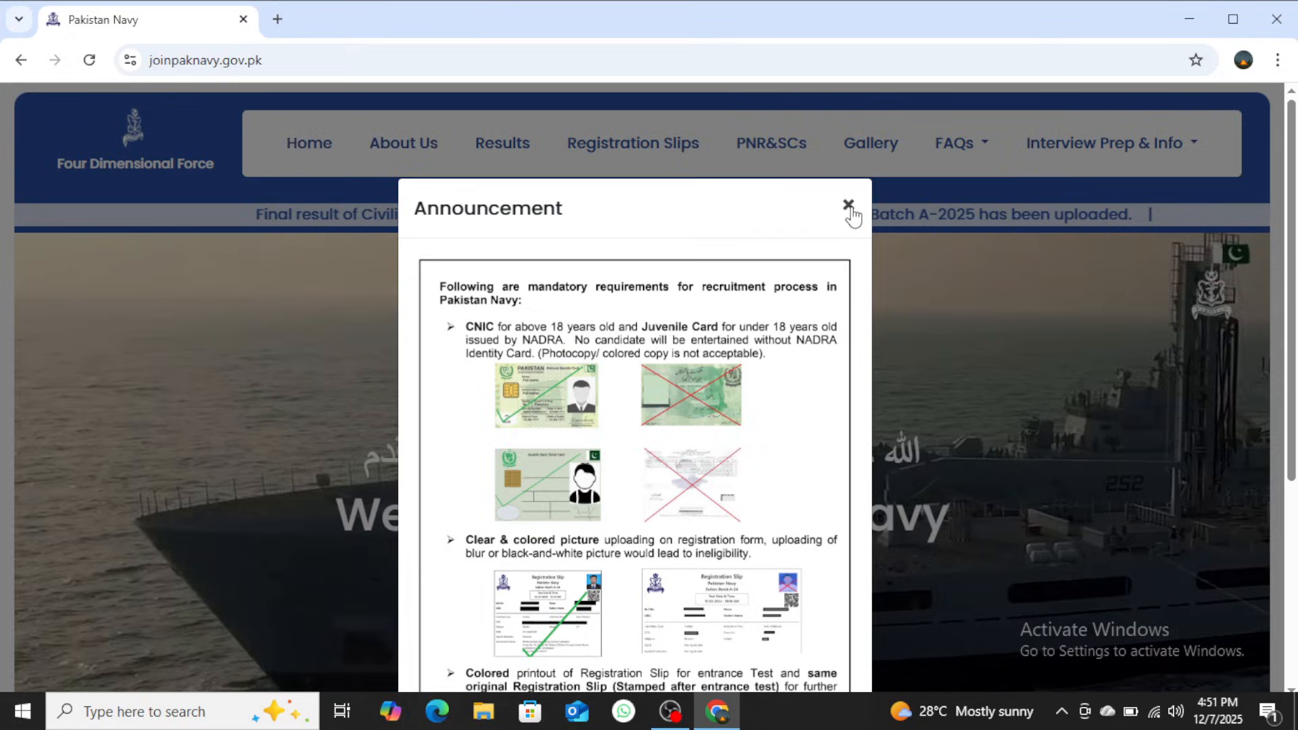
pyautogui.click(849, 206)
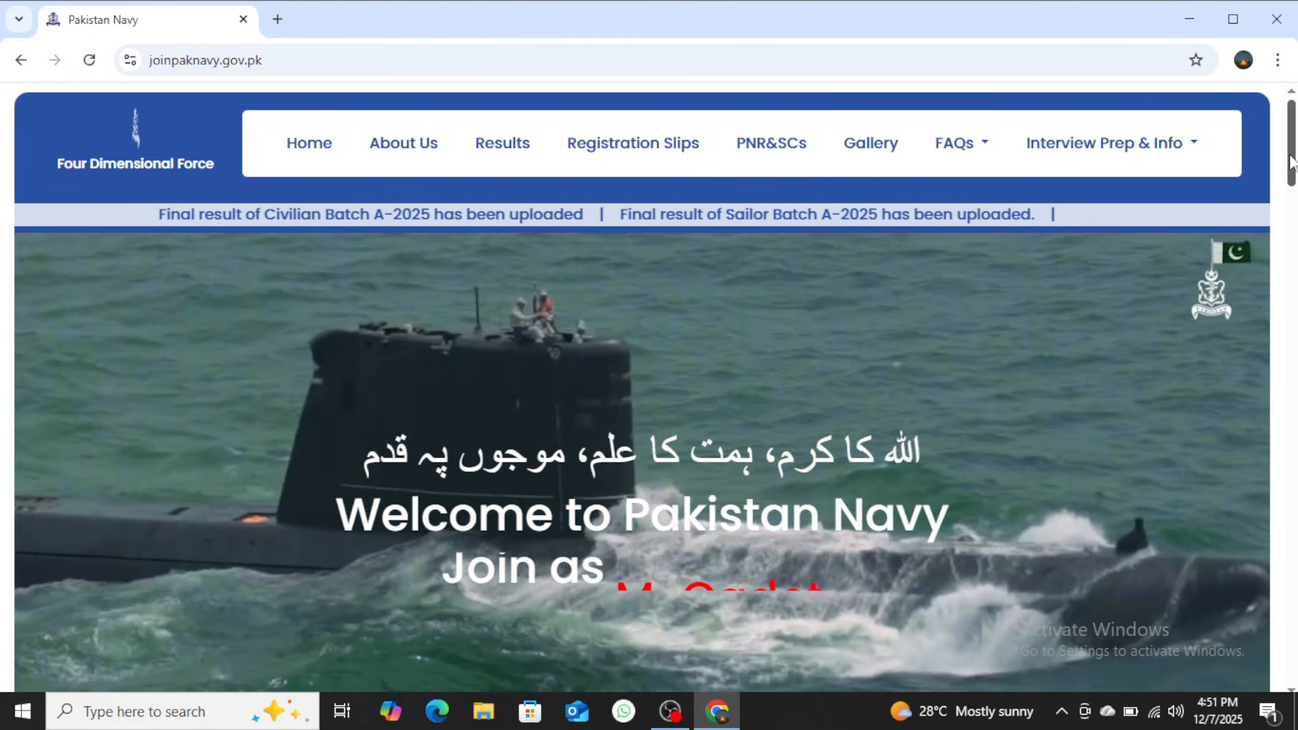
# View the latest advertisement for Sailors in the careers section, and return to the Pakistan Navy home page.
pyautogui.moveTo(1291, 162); pyautogui.dragTo(1291, 273)
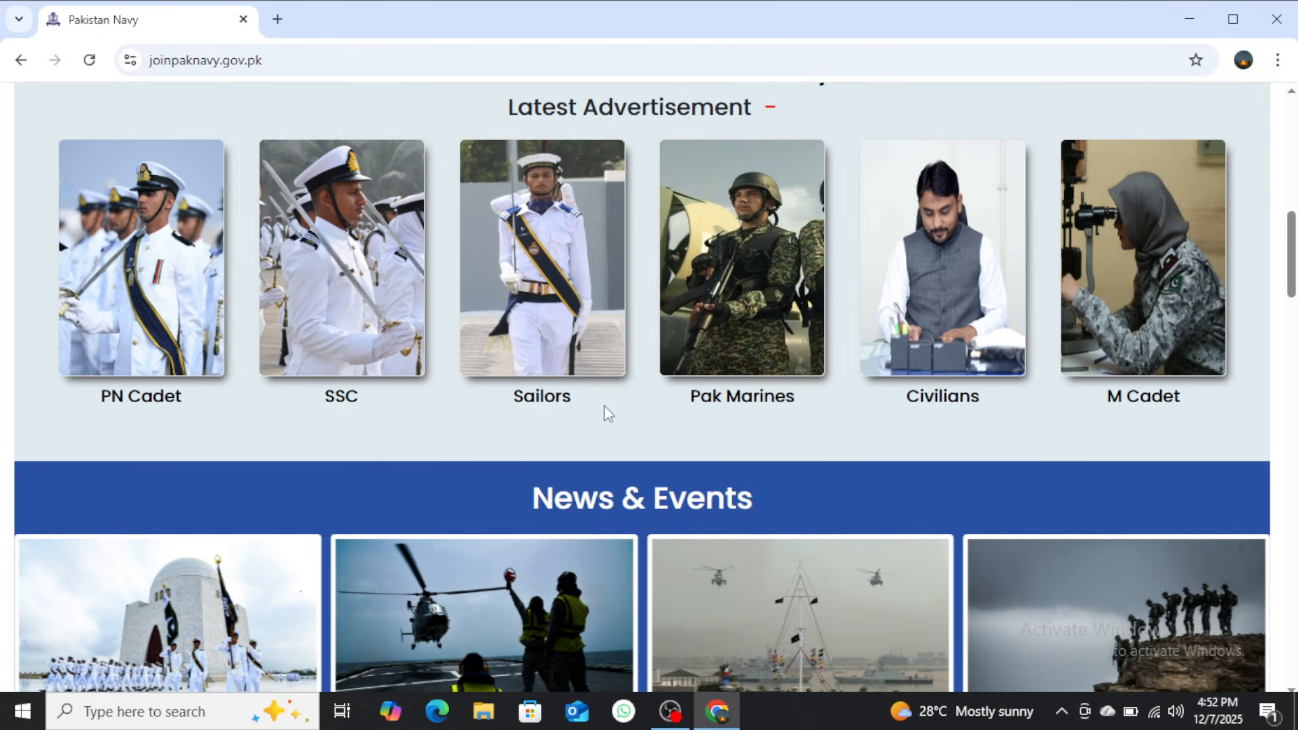
pyautogui.moveTo(516, 208)
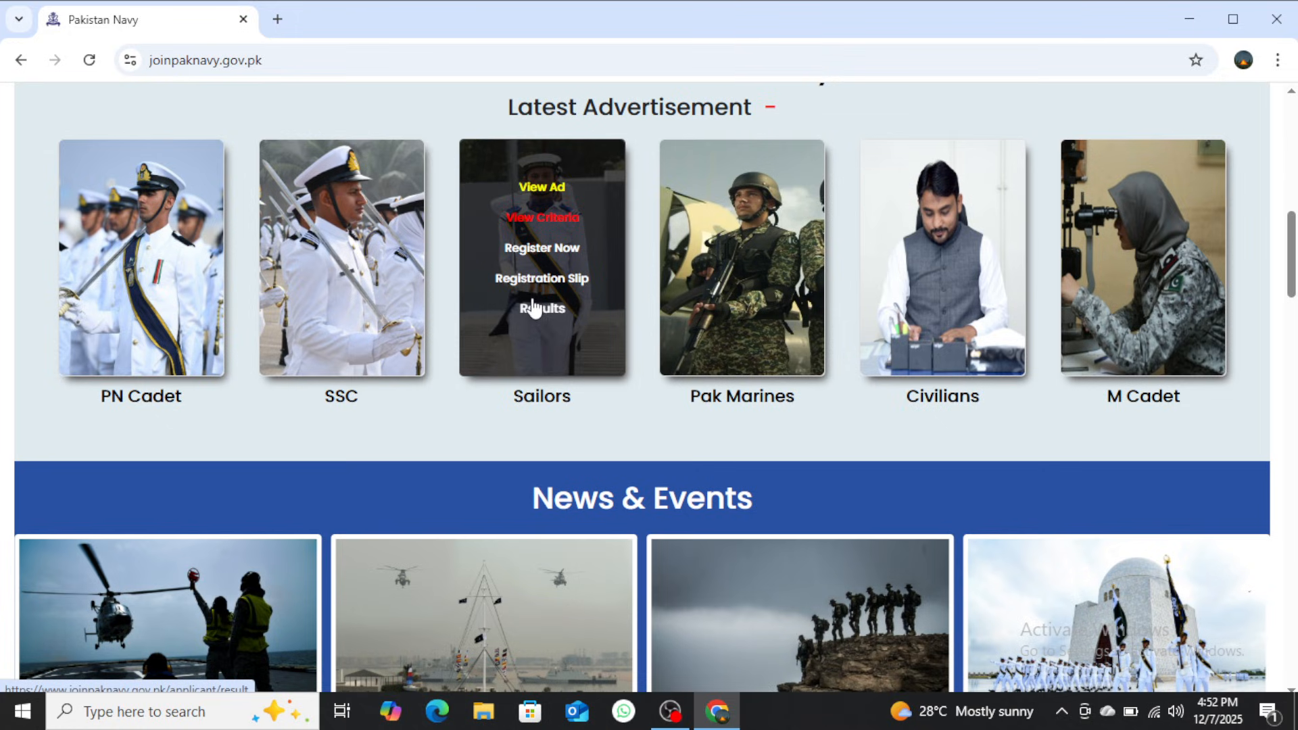
pyautogui.click(536, 201)
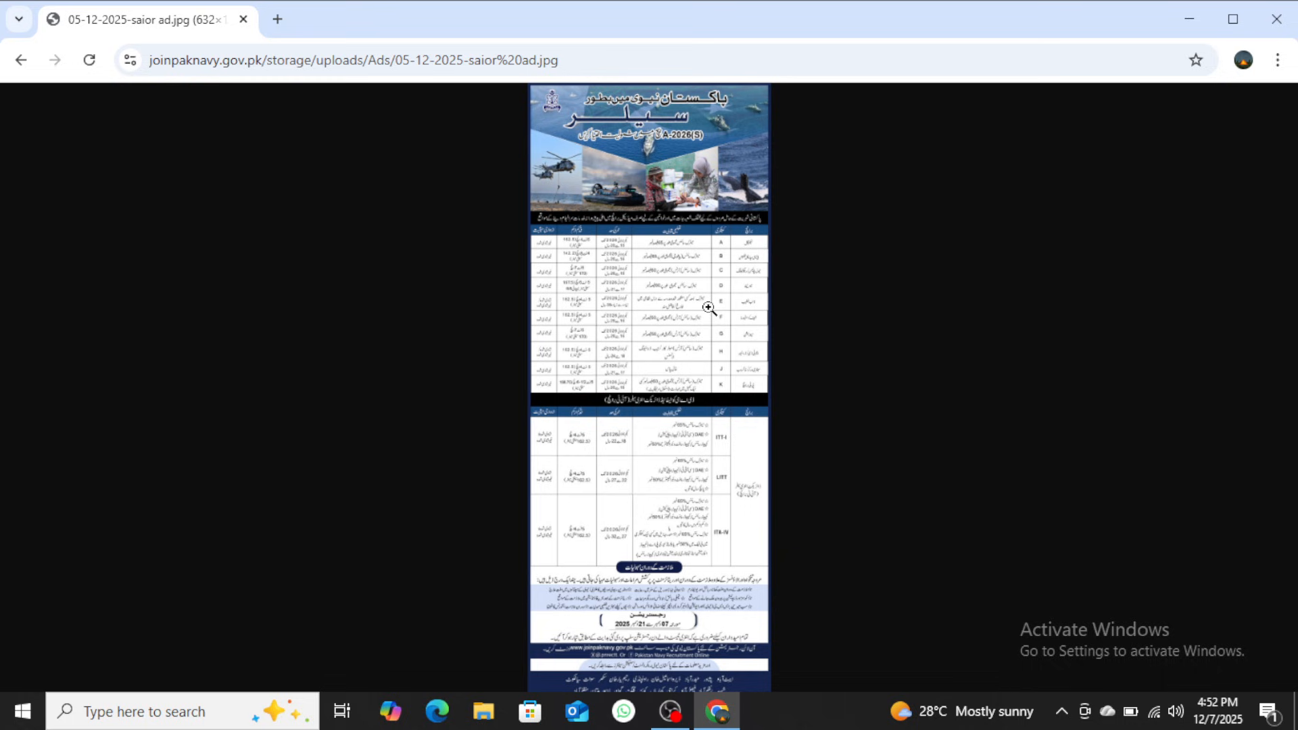
pyautogui.click(25, 60)
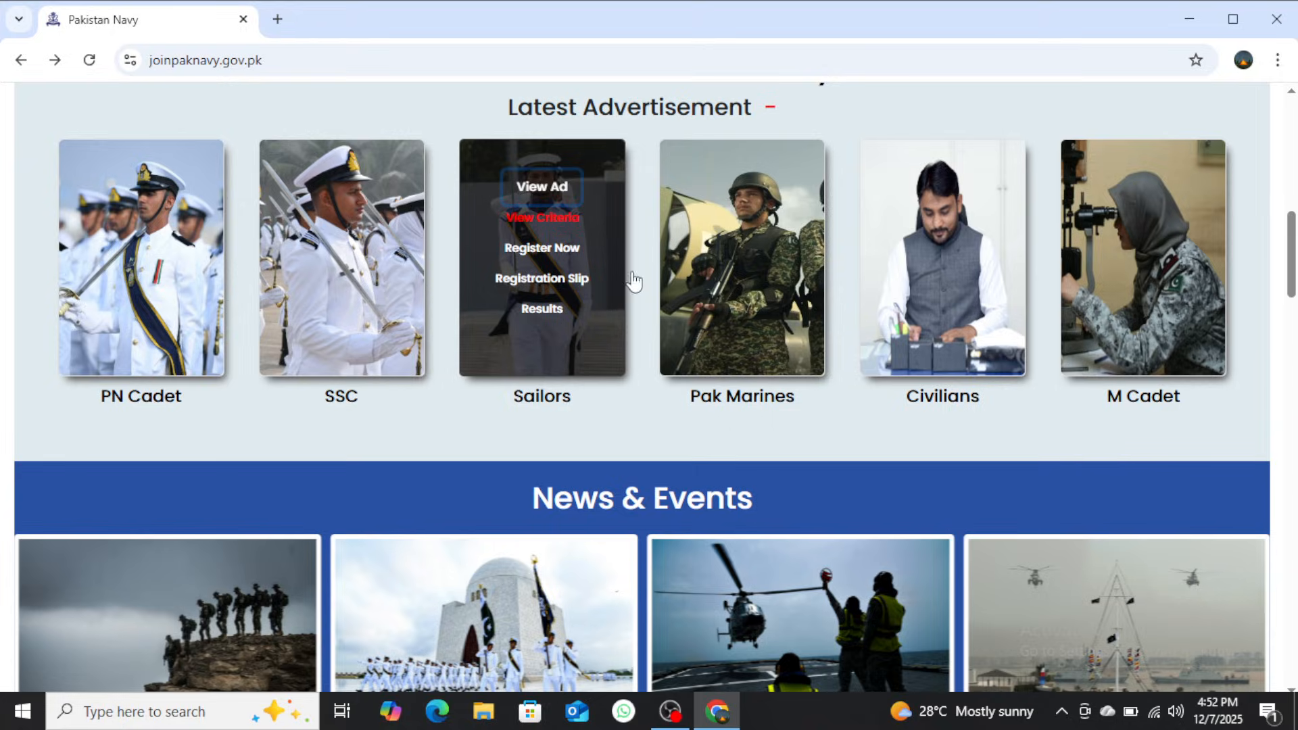
# View the eligibility criteria document for Sailors, and close it to return to the careers section.
pyautogui.click(548, 221)
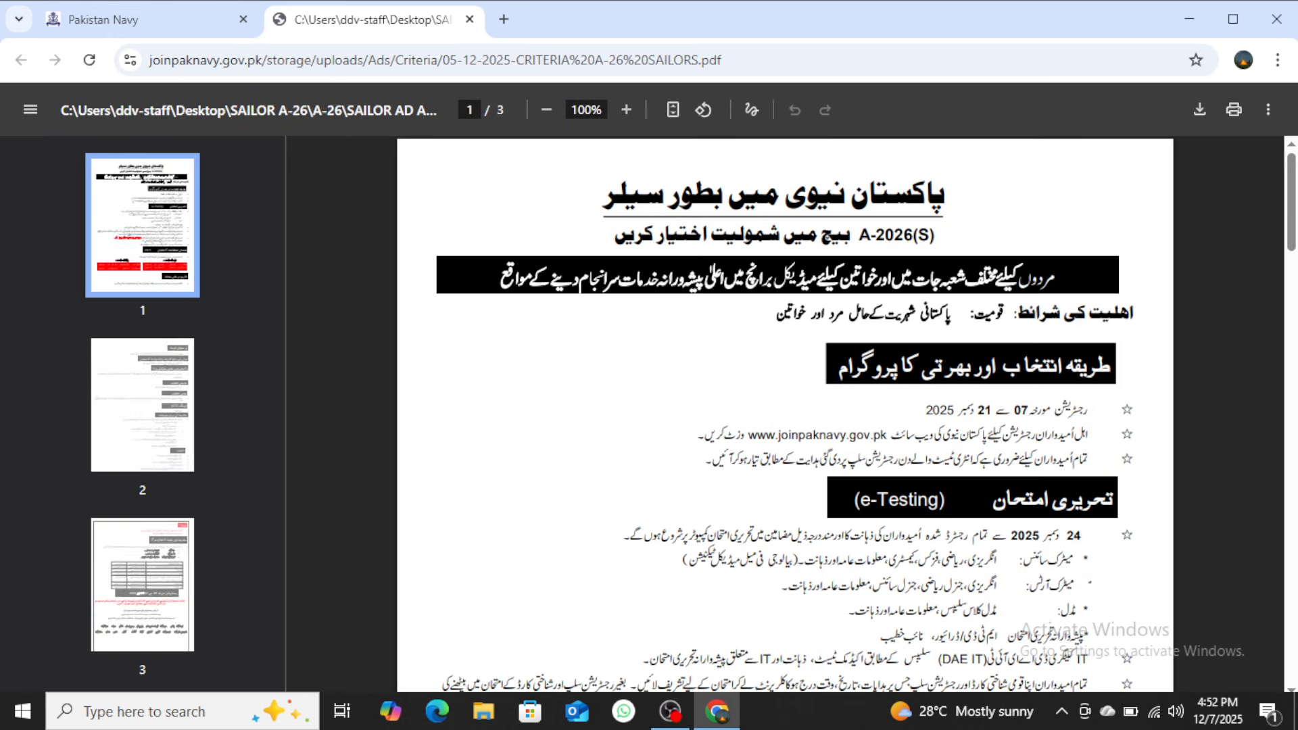
pyautogui.moveTo(1292, 227)
pyautogui.mouseDown()
pyautogui.moveTo(1292, 660)
pyautogui.moveTo(1294, 225)
pyautogui.mouseUp()
pyautogui.click(470, 21)
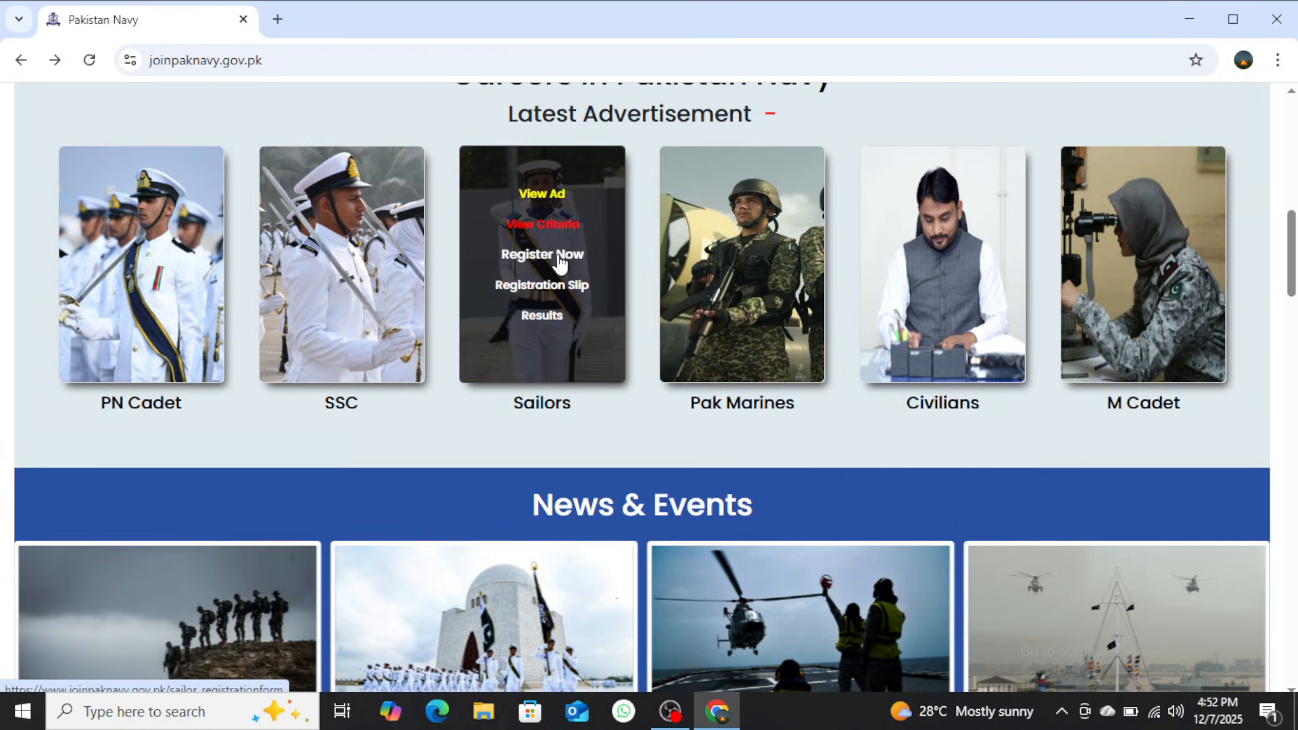
# Open the registration form for Sailors and choose Sailor Batch A-2026 as the advertisement.
pyautogui.click(559, 259)
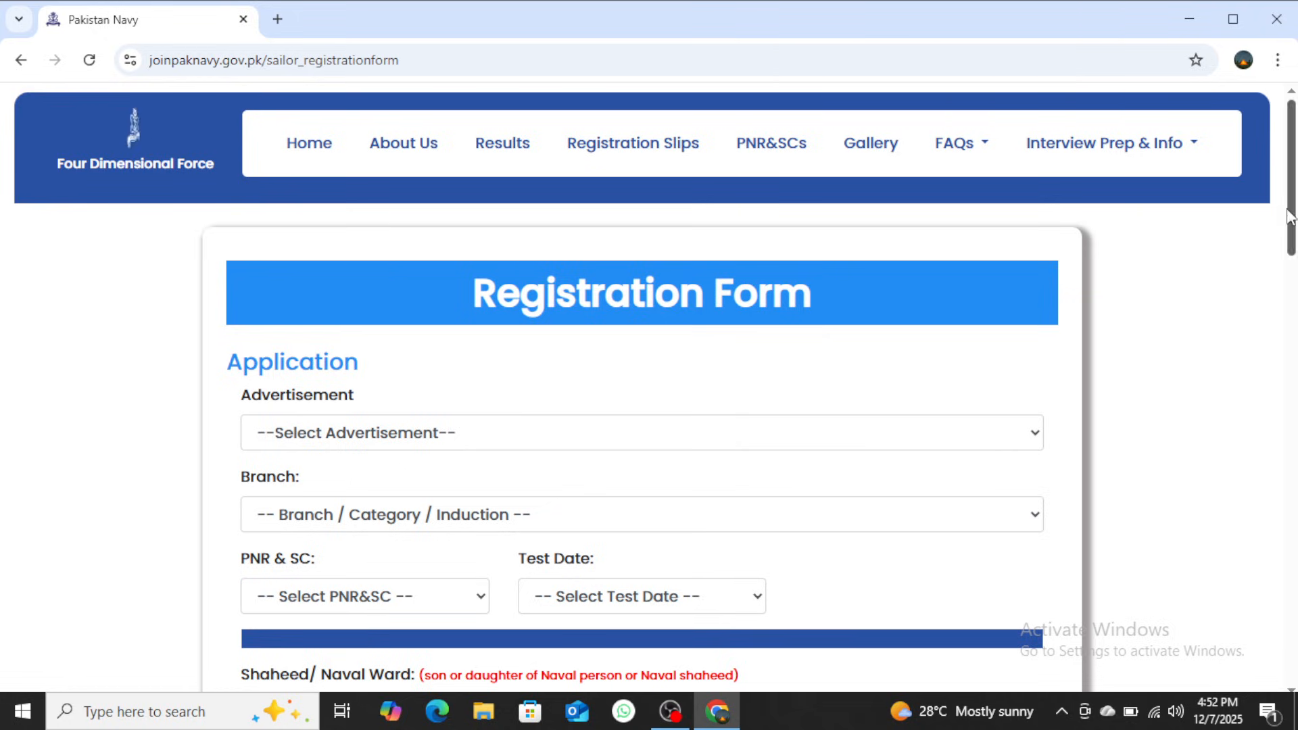
pyautogui.moveTo(1292, 217); pyautogui.dragTo(1293, 229)
pyautogui.scroll(-2, 634, 230)
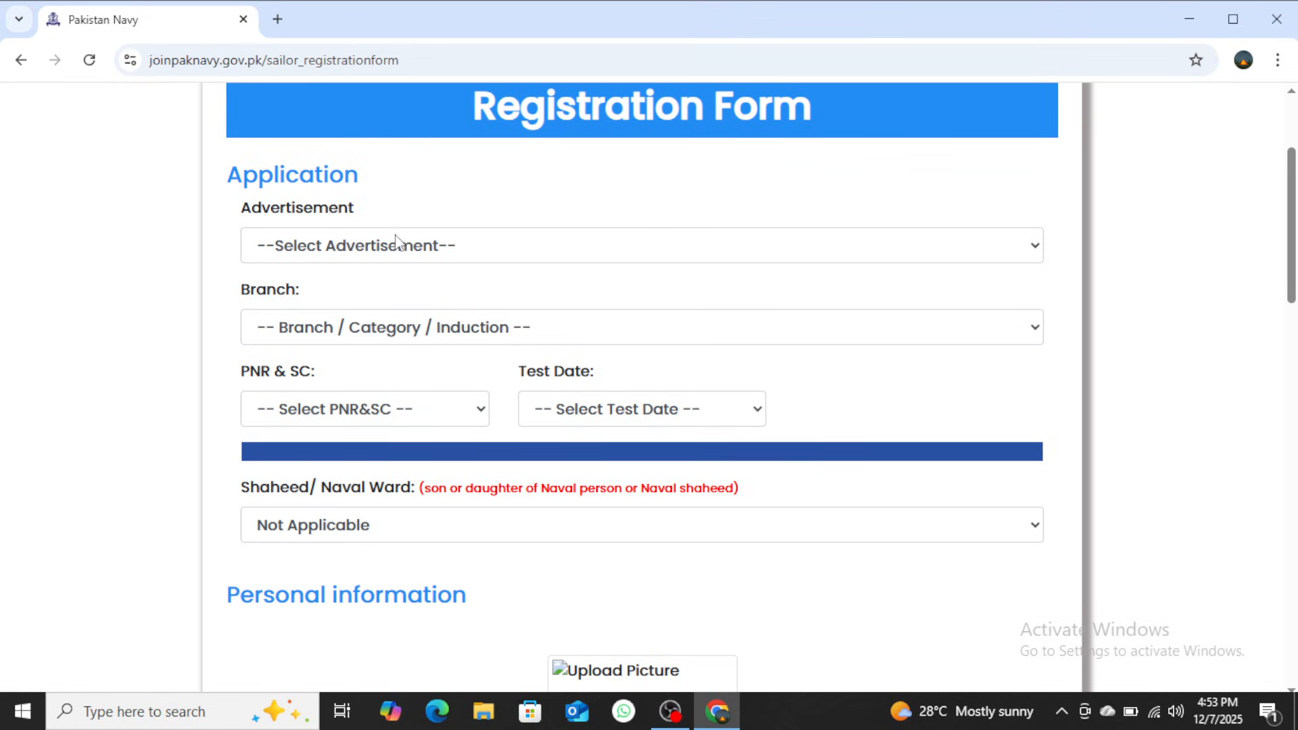
pyautogui.click(1038, 252)
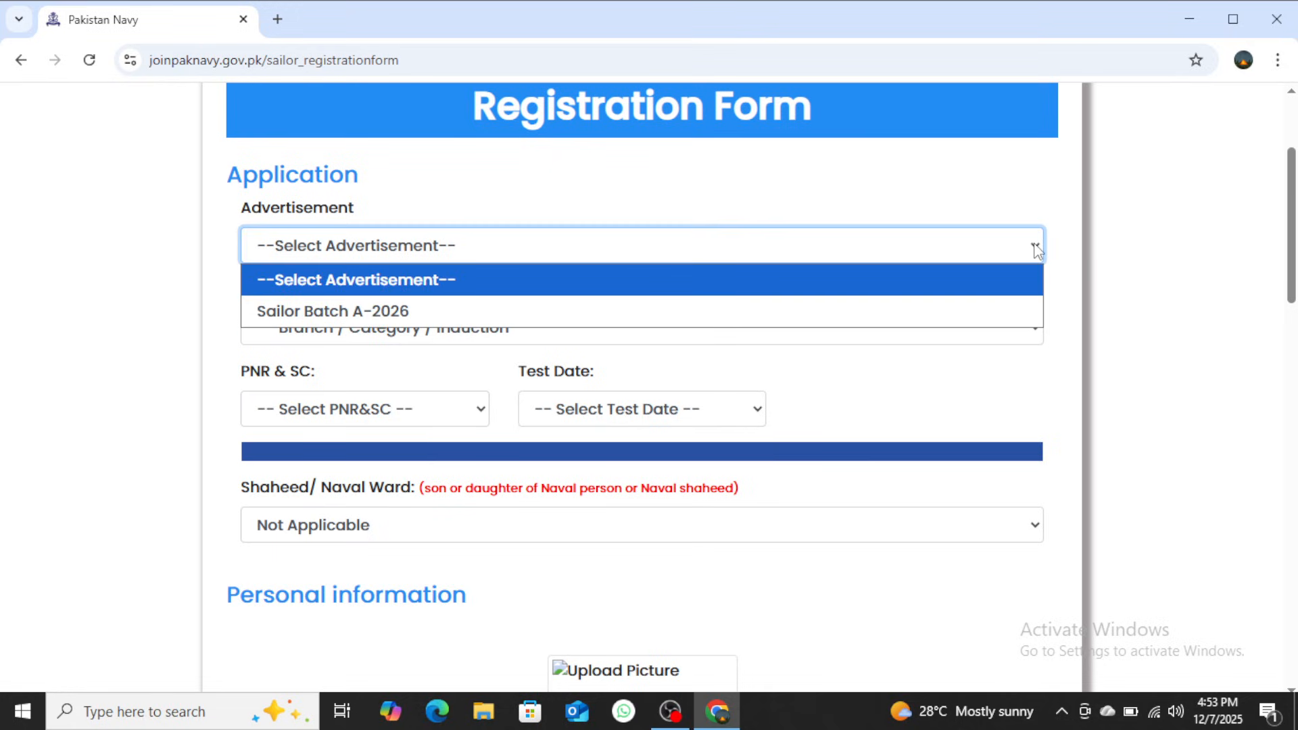
pyautogui.click(365, 312)
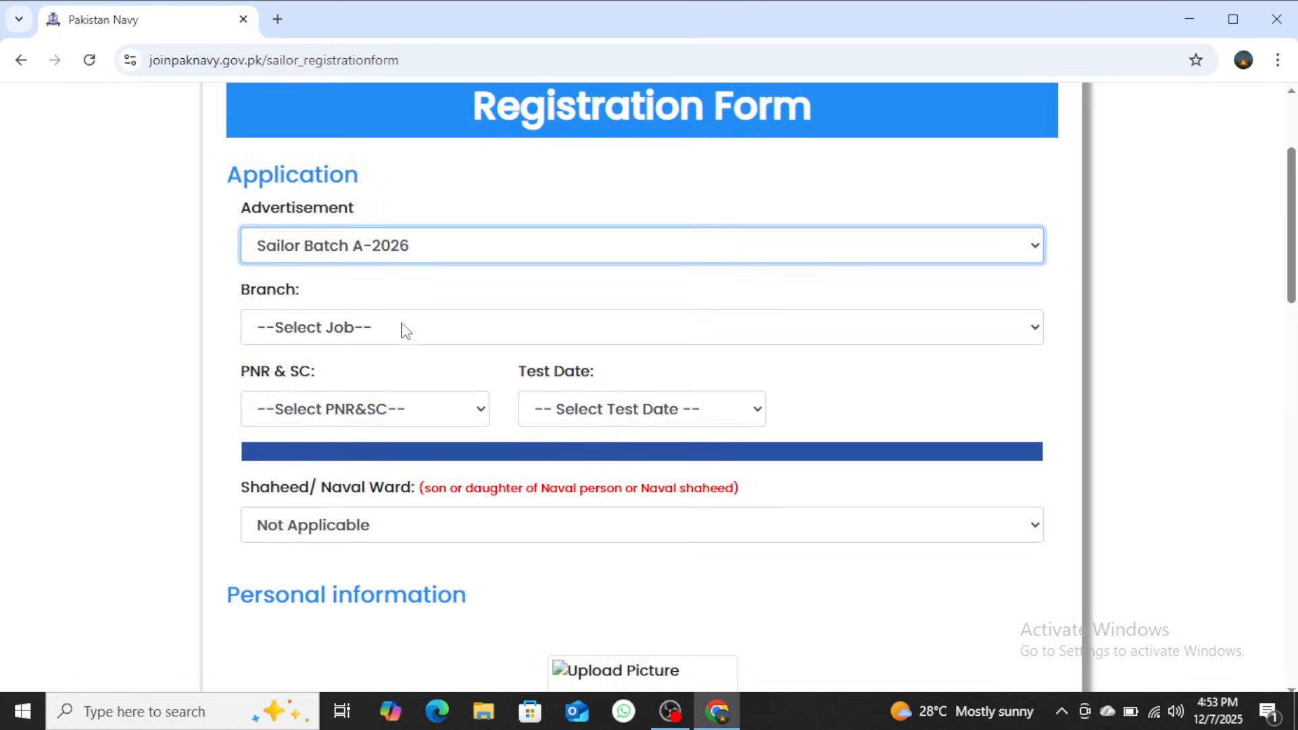
# Set the application's branch to Sailor FMT.
pyautogui.click(1035, 334)
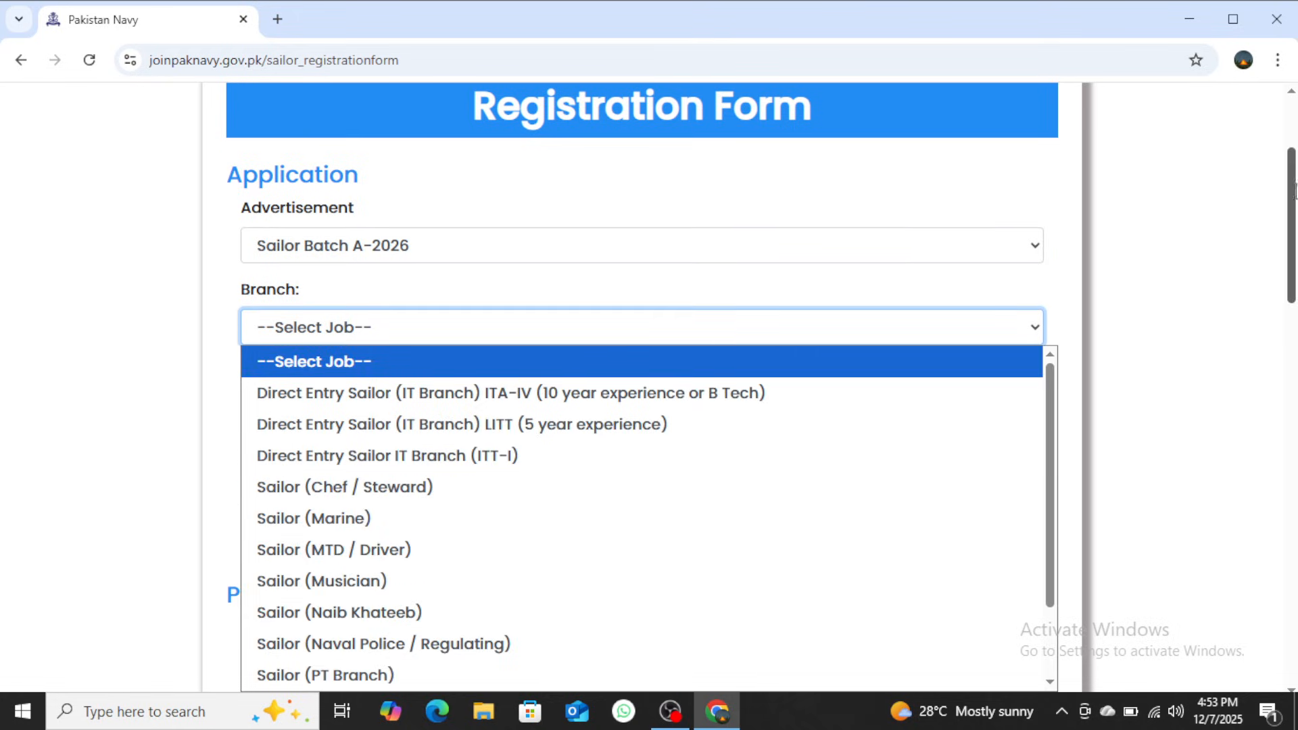
pyautogui.click(1294, 191)
pyautogui.scroll(-3, 1294, 190)
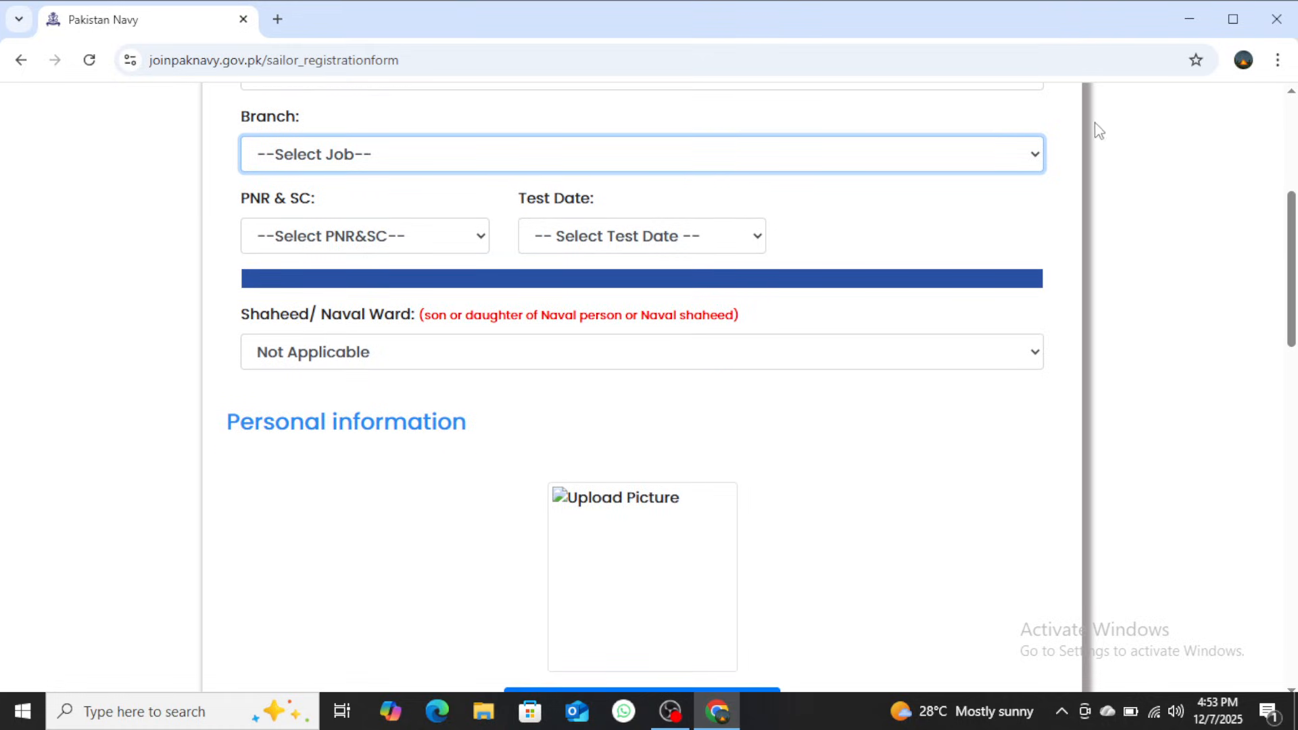
pyautogui.click(1035, 157)
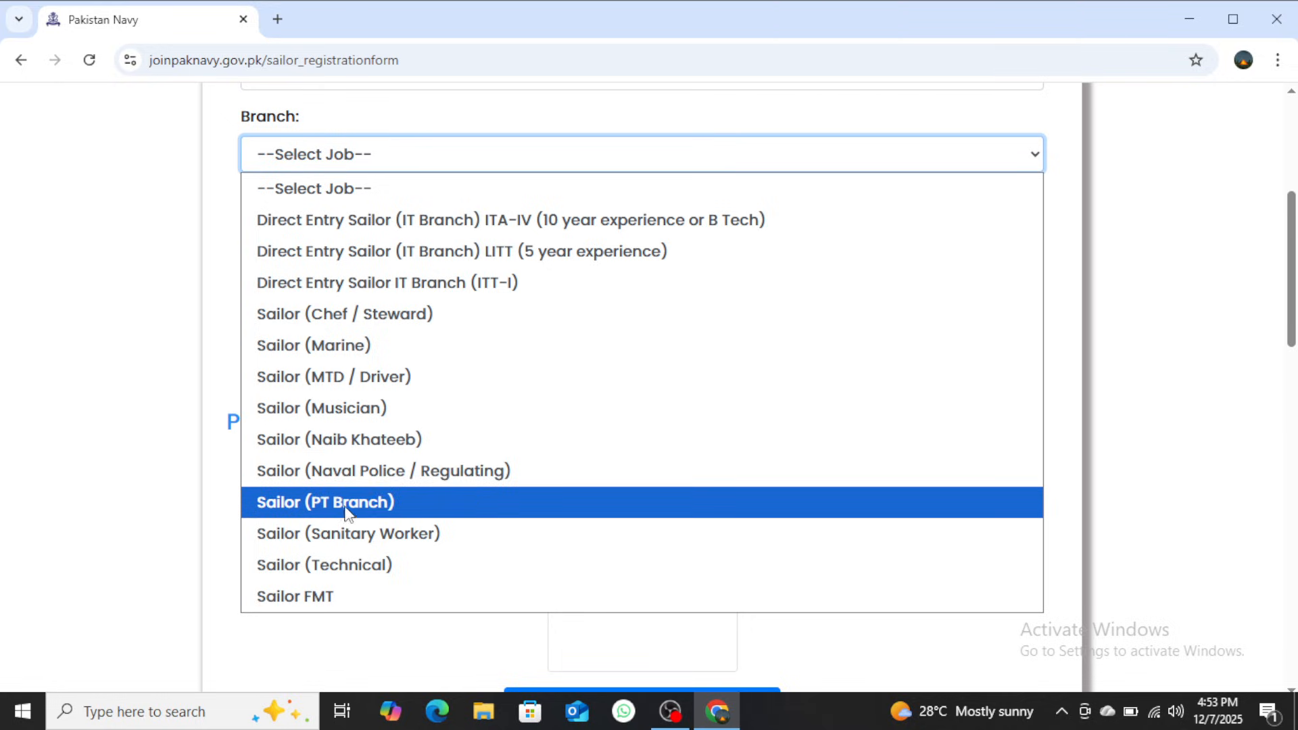
pyautogui.click(330, 596)
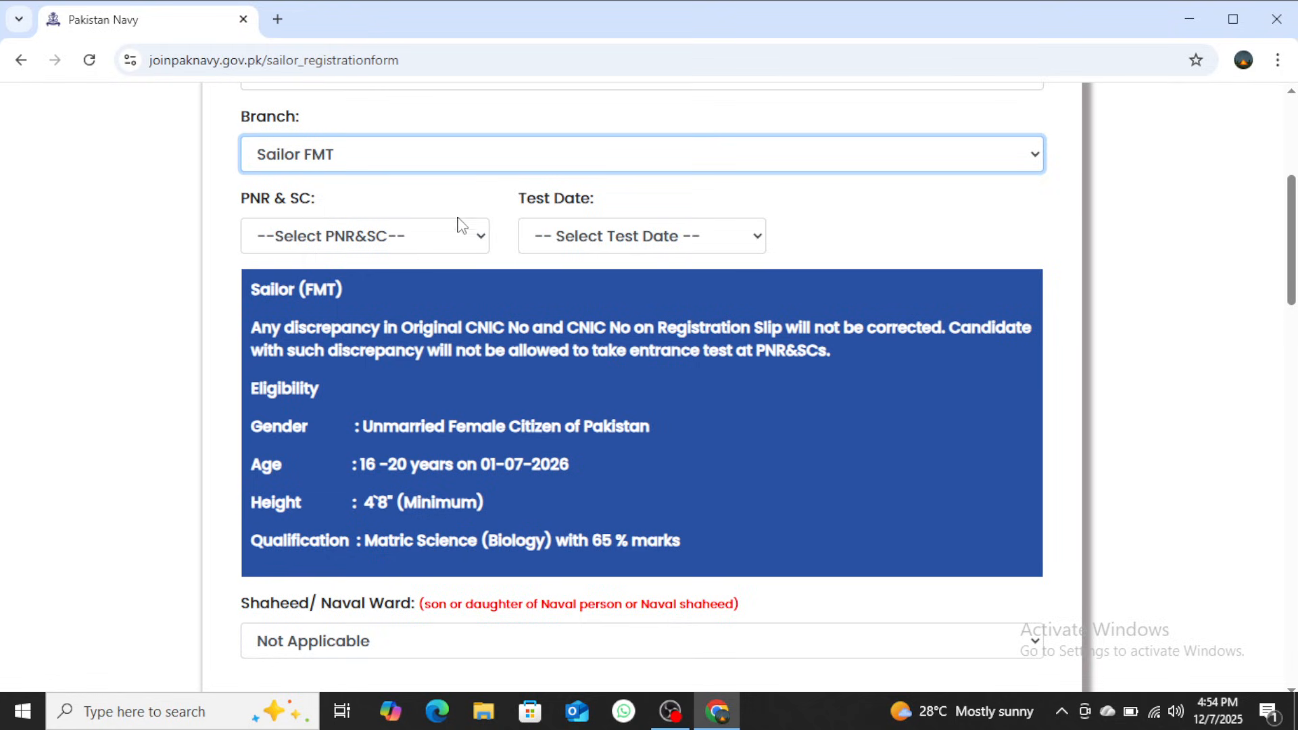
# Choose Rawalpindi as the PNR & SC and schedule the test for 2025-12-30 at 10:00:00.
pyautogui.click(482, 241)
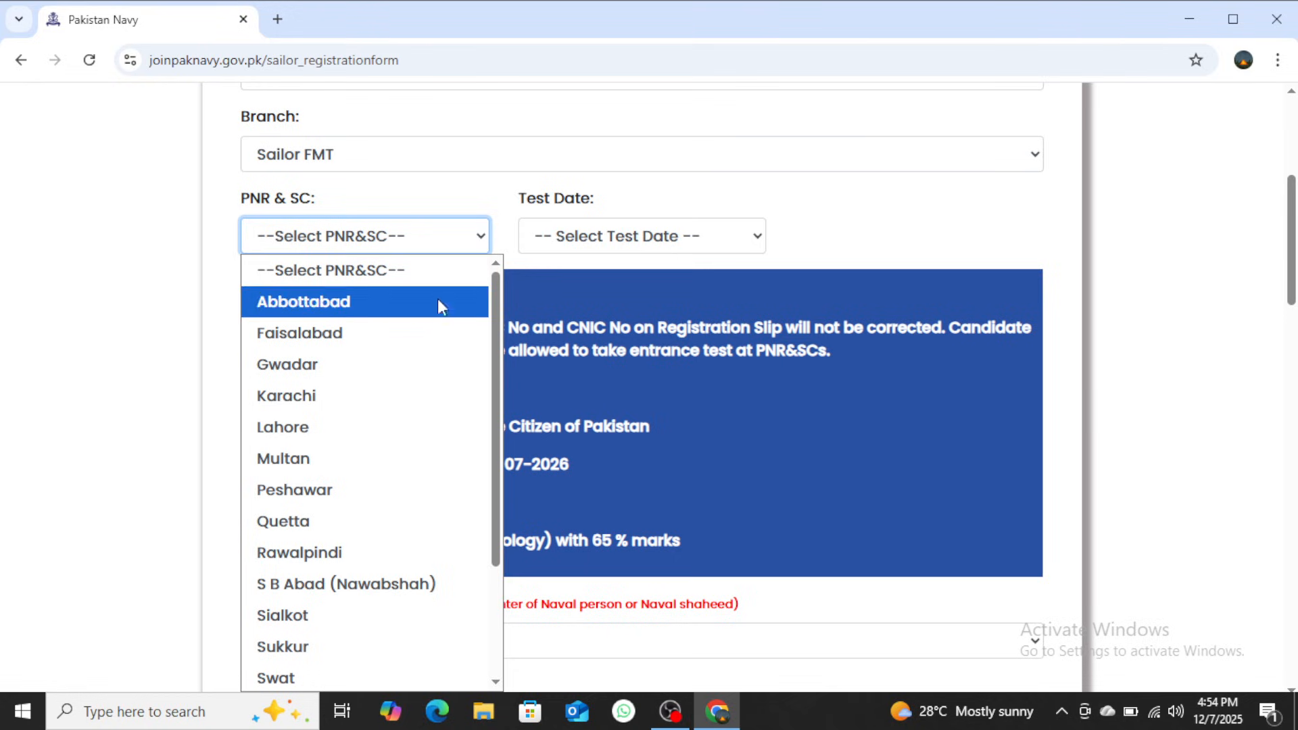
pyautogui.click(302, 553)
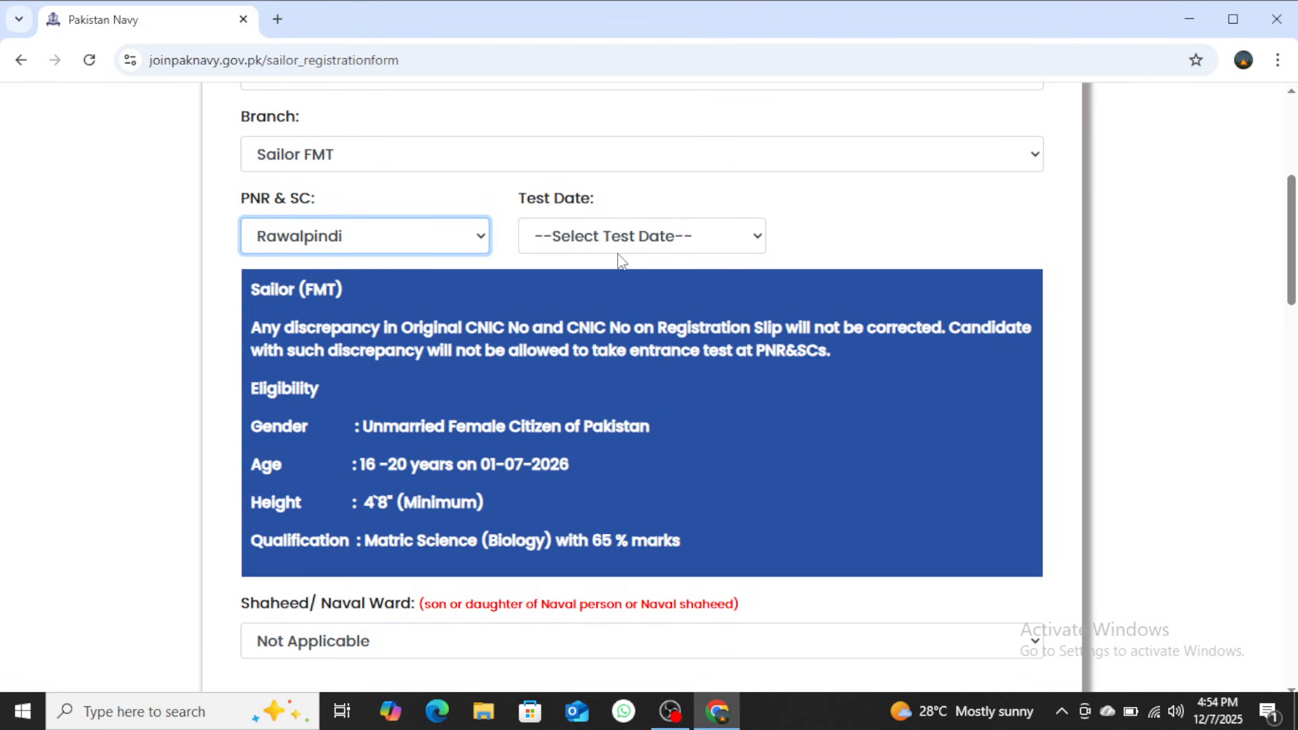
pyautogui.click(762, 240)
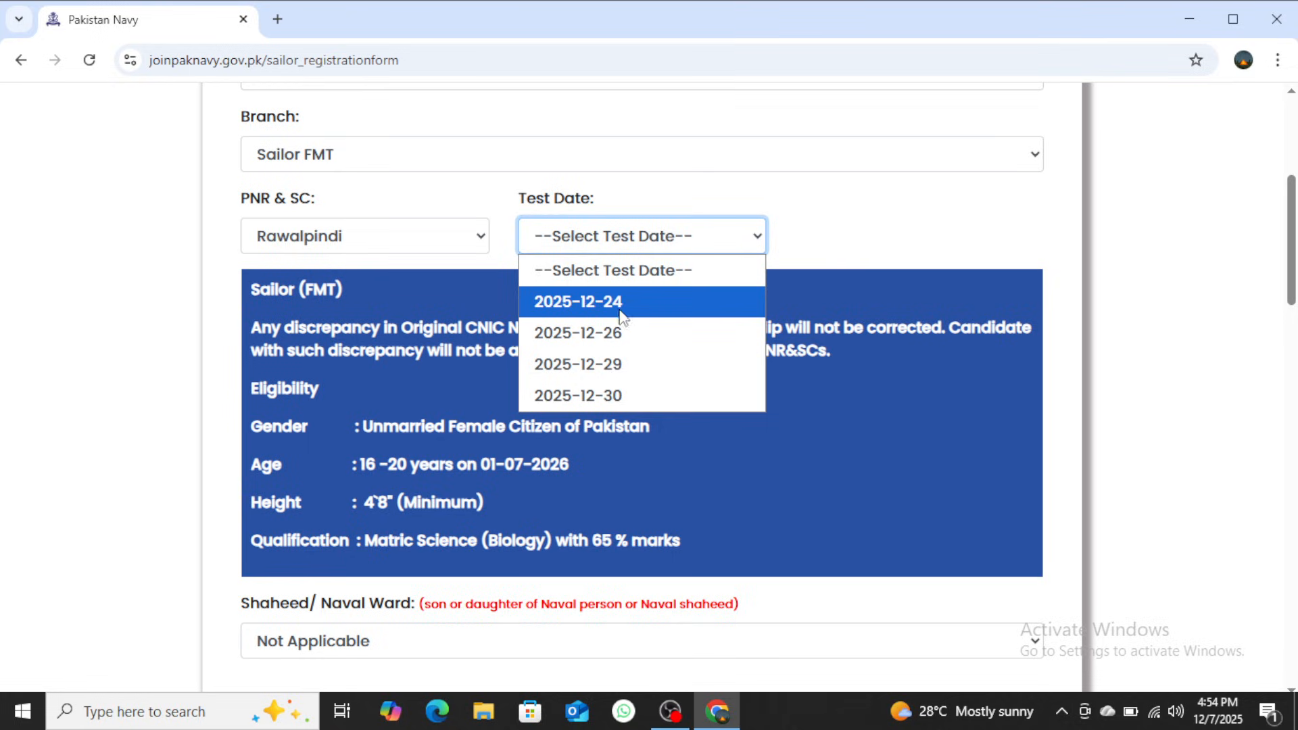
pyautogui.click(605, 399)
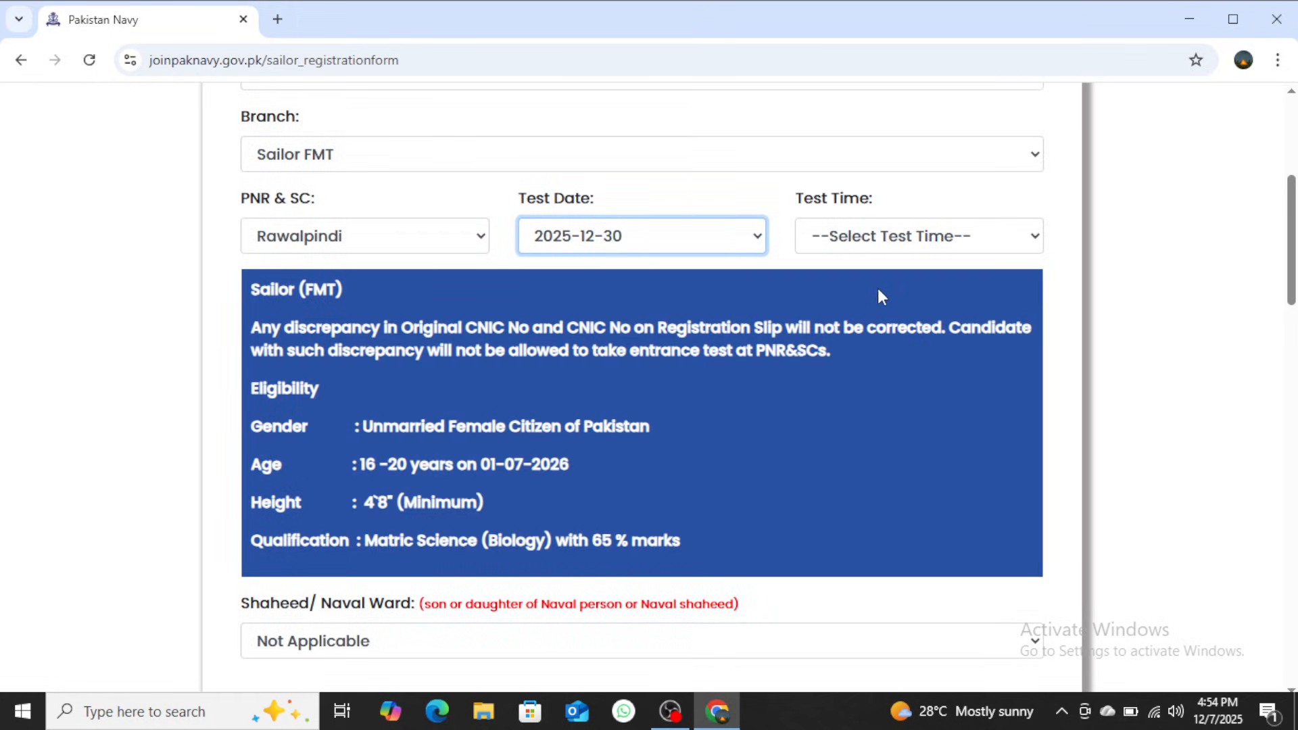
pyautogui.click(1038, 242)
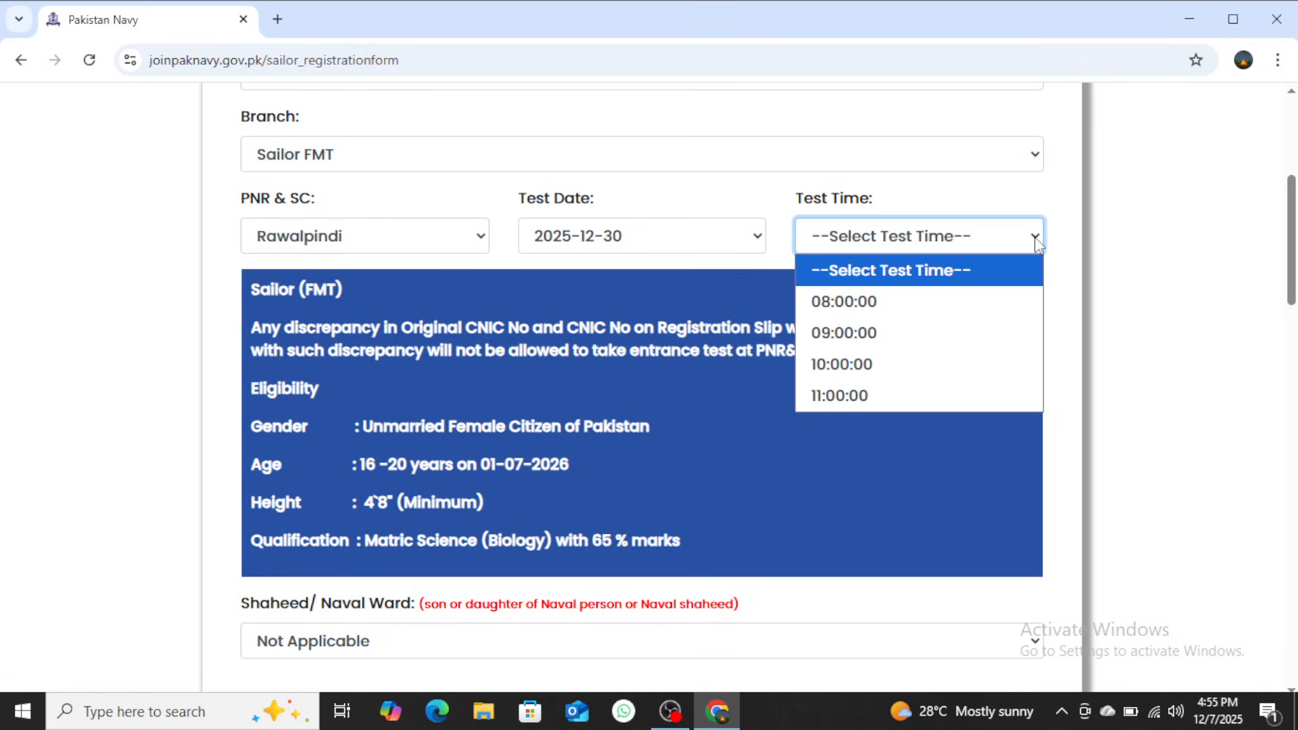
pyautogui.click(881, 365)
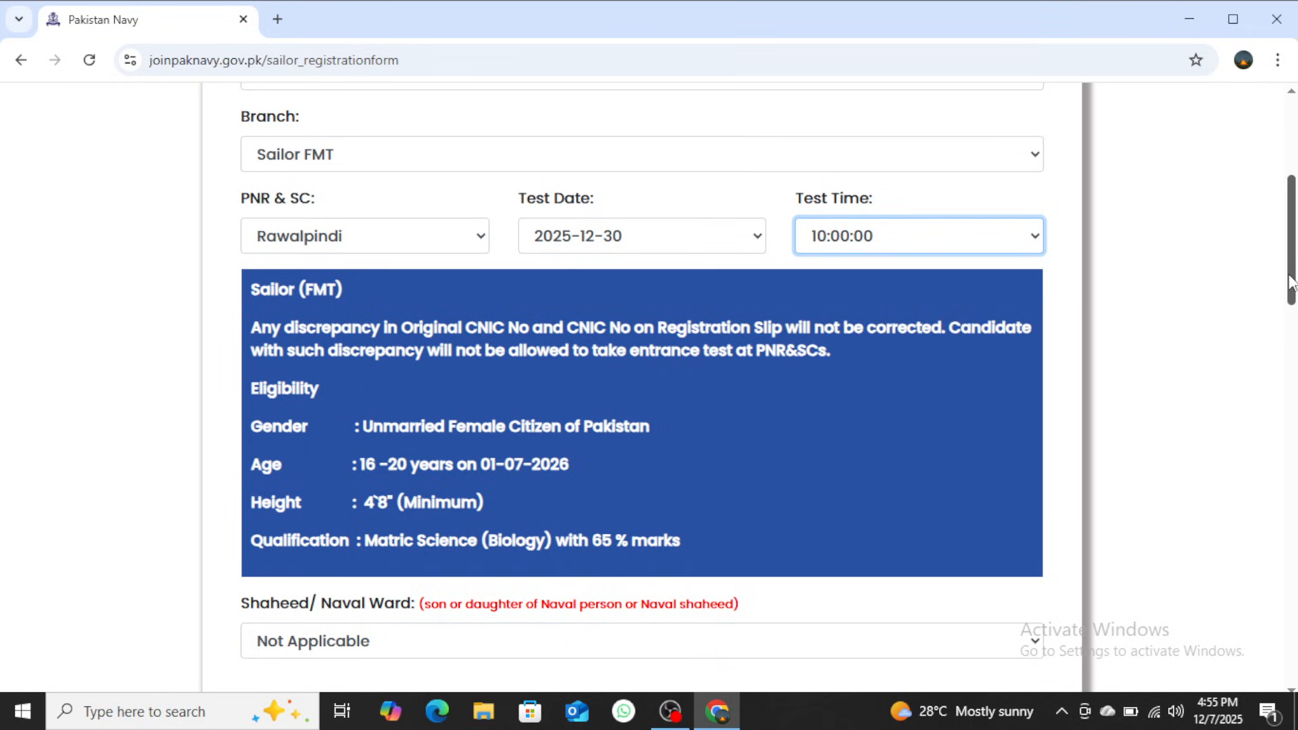
# Review the Shaheed/Naval Ward options and select Not Applicable.
pyautogui.moveTo(1292, 280); pyautogui.dragTo(1293, 359)
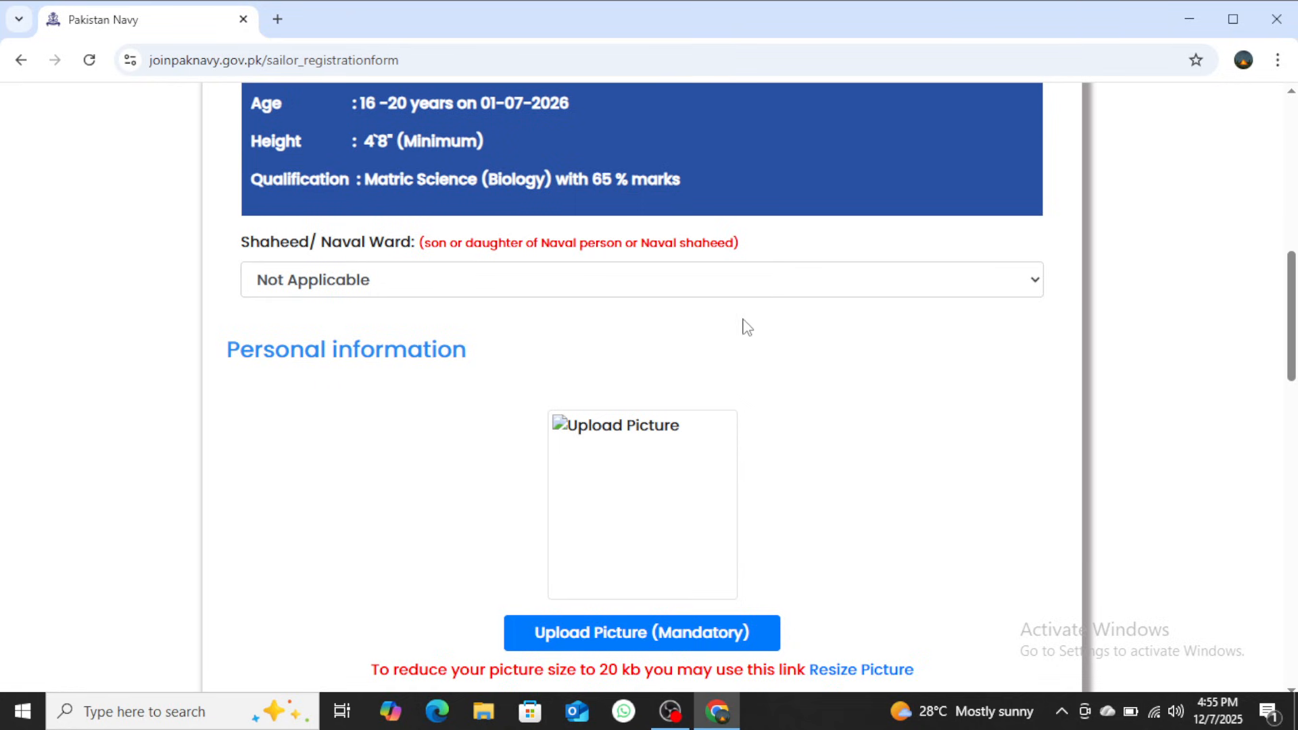
pyautogui.click(1038, 285)
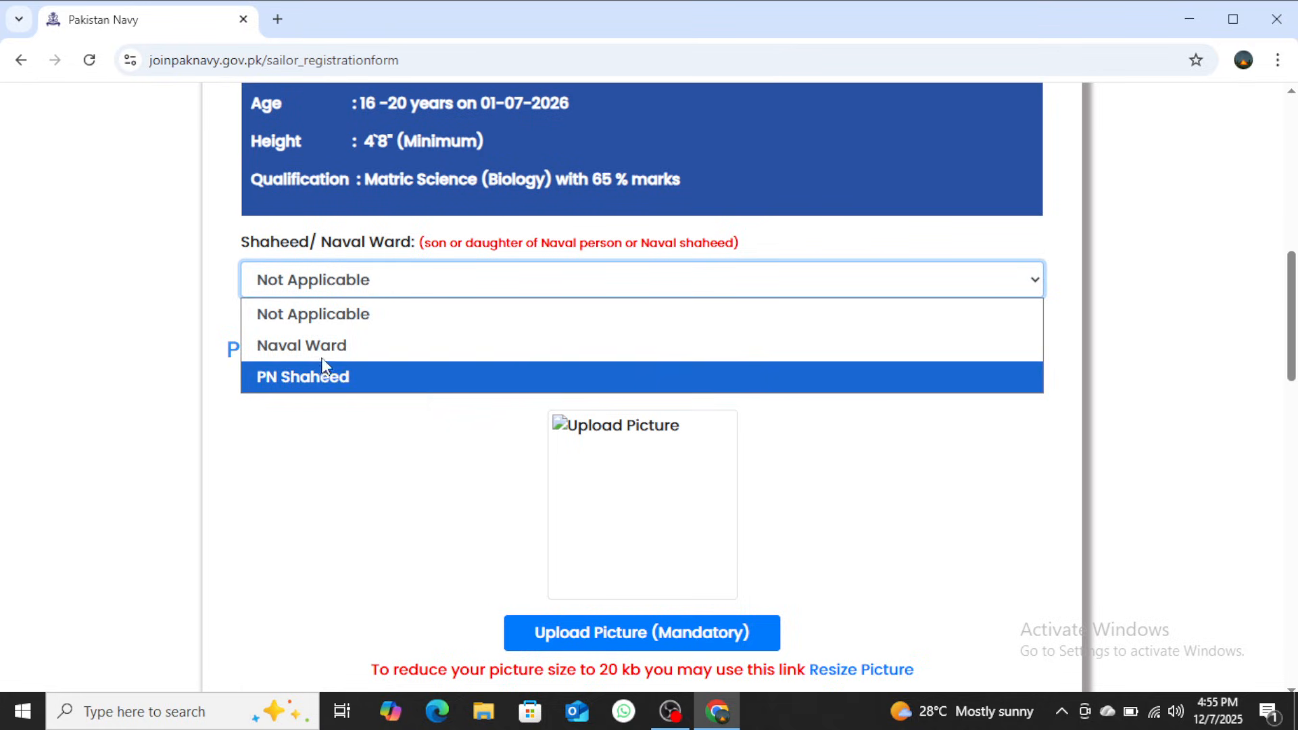
pyautogui.click(336, 321)
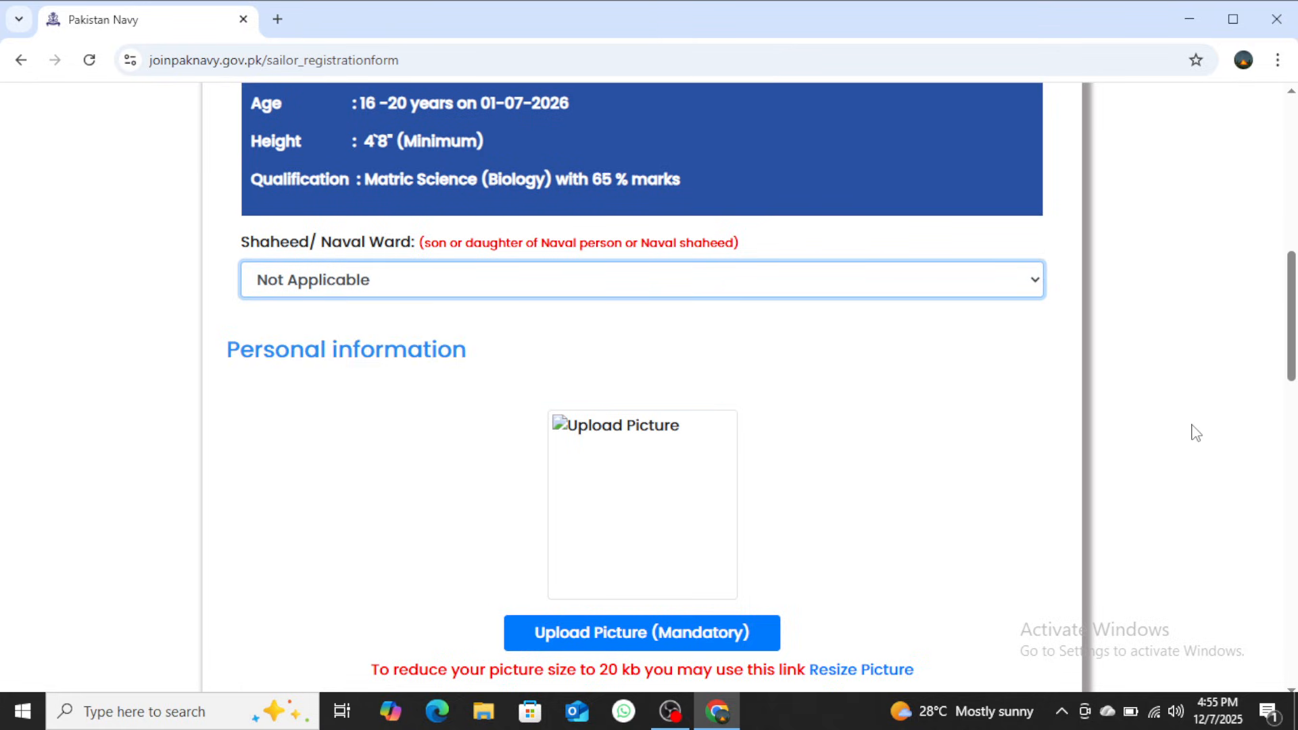
pyautogui.click(1036, 282)
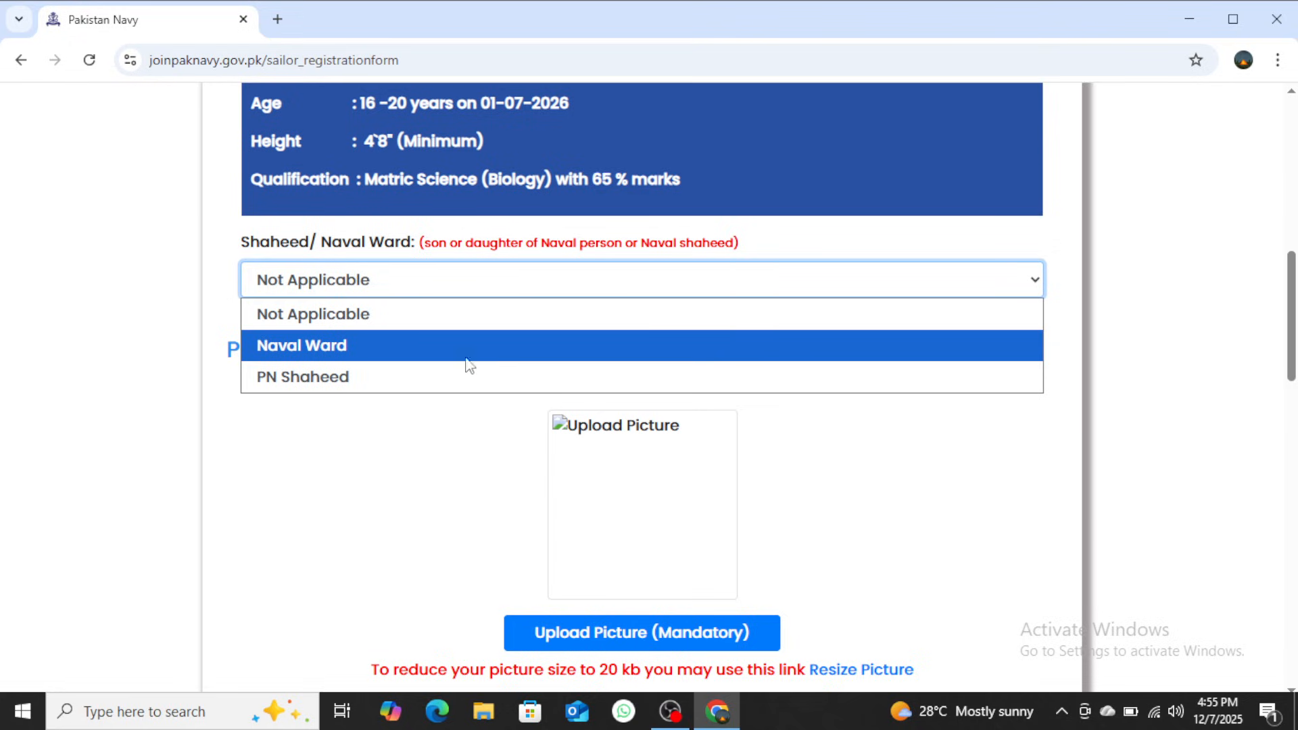
pyautogui.click(427, 315)
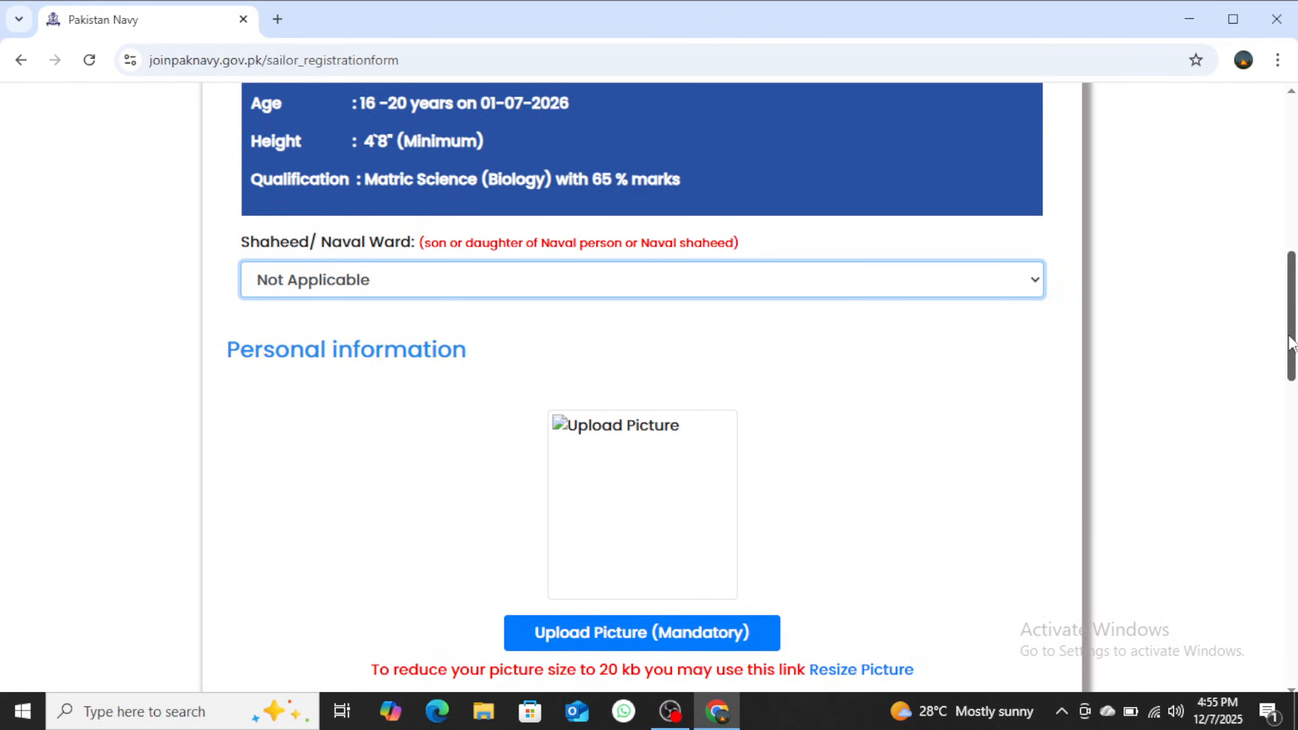
# Enter the candidate's name and CNIC number in the personal information section.
pyautogui.moveTo(1291, 345); pyautogui.dragTo(1291, 401)
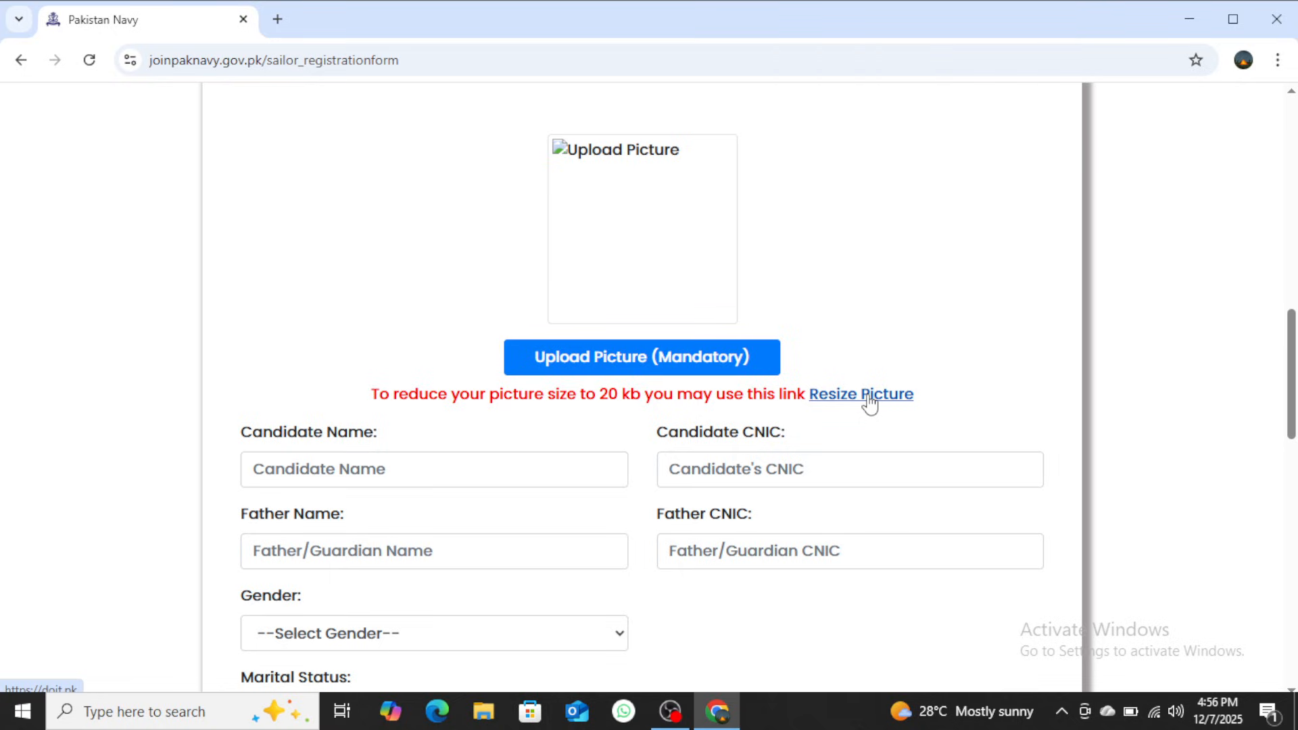
pyautogui.moveTo(1292, 340); pyautogui.dragTo(1292, 403)
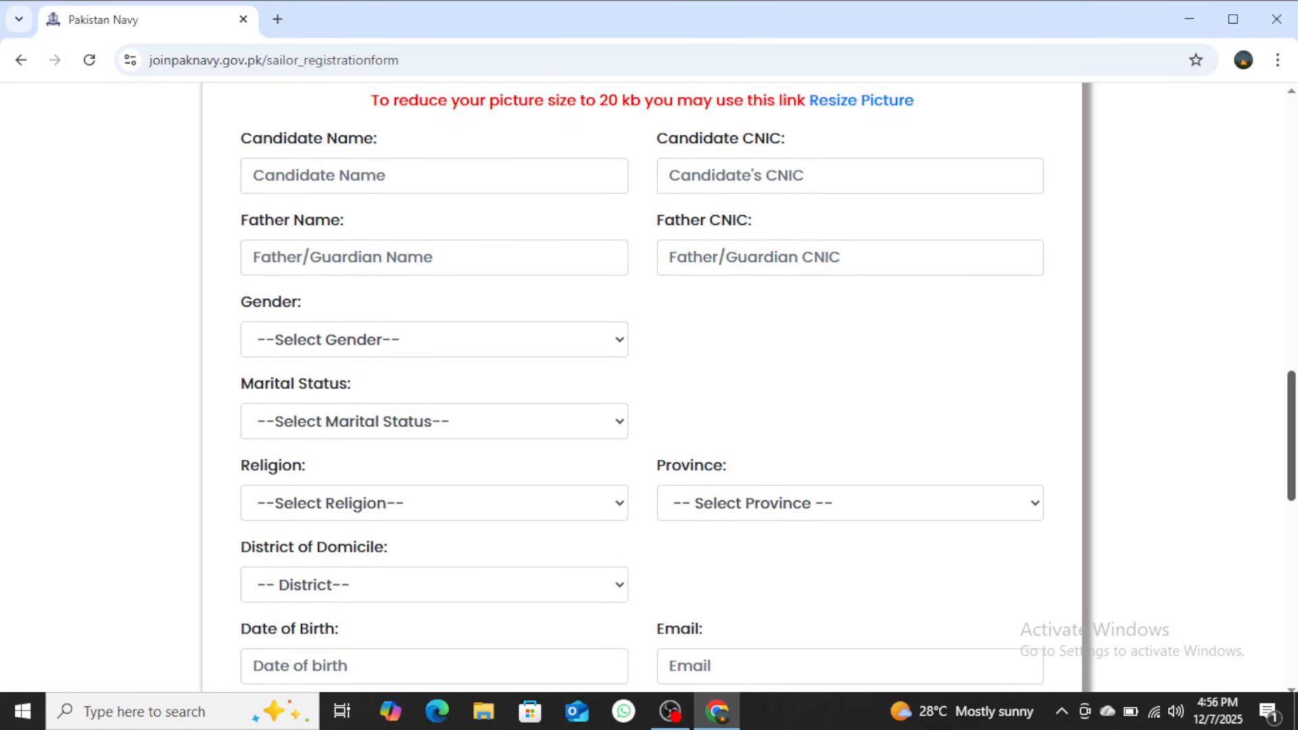
pyautogui.click(403, 174)
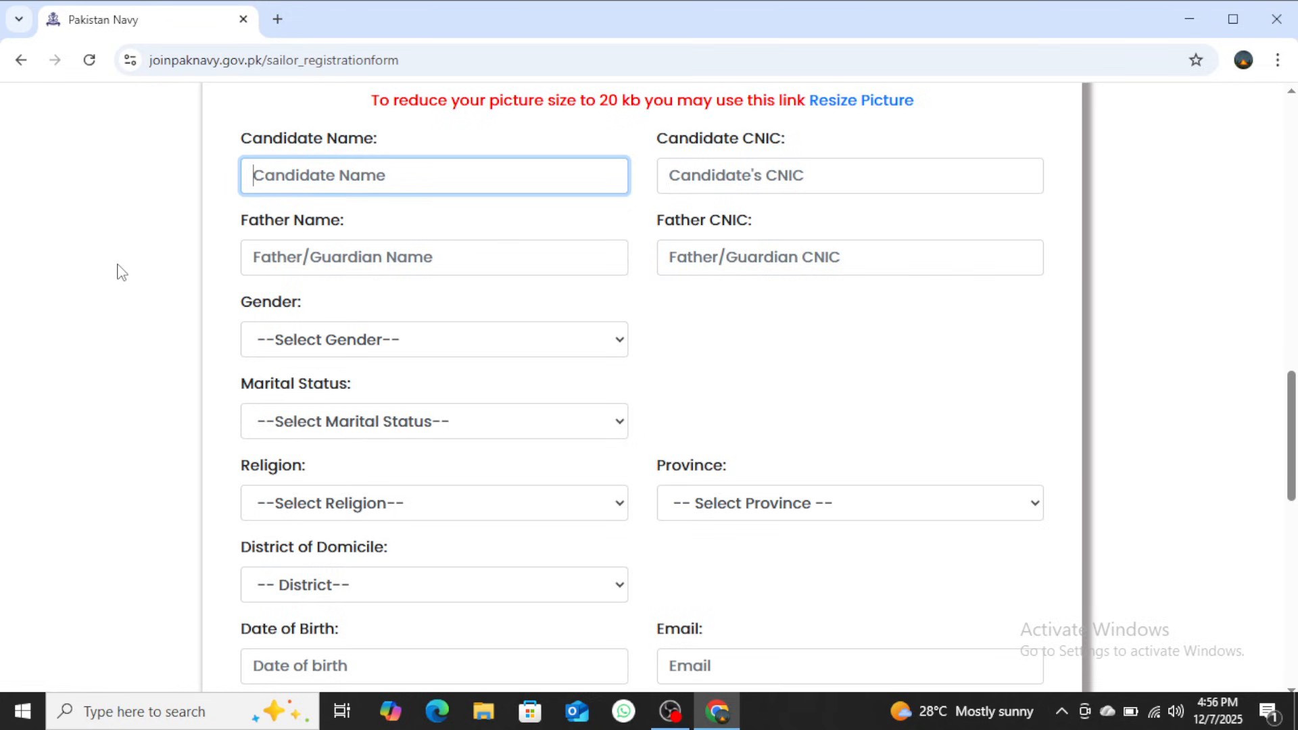
pyautogui.write('xyz')
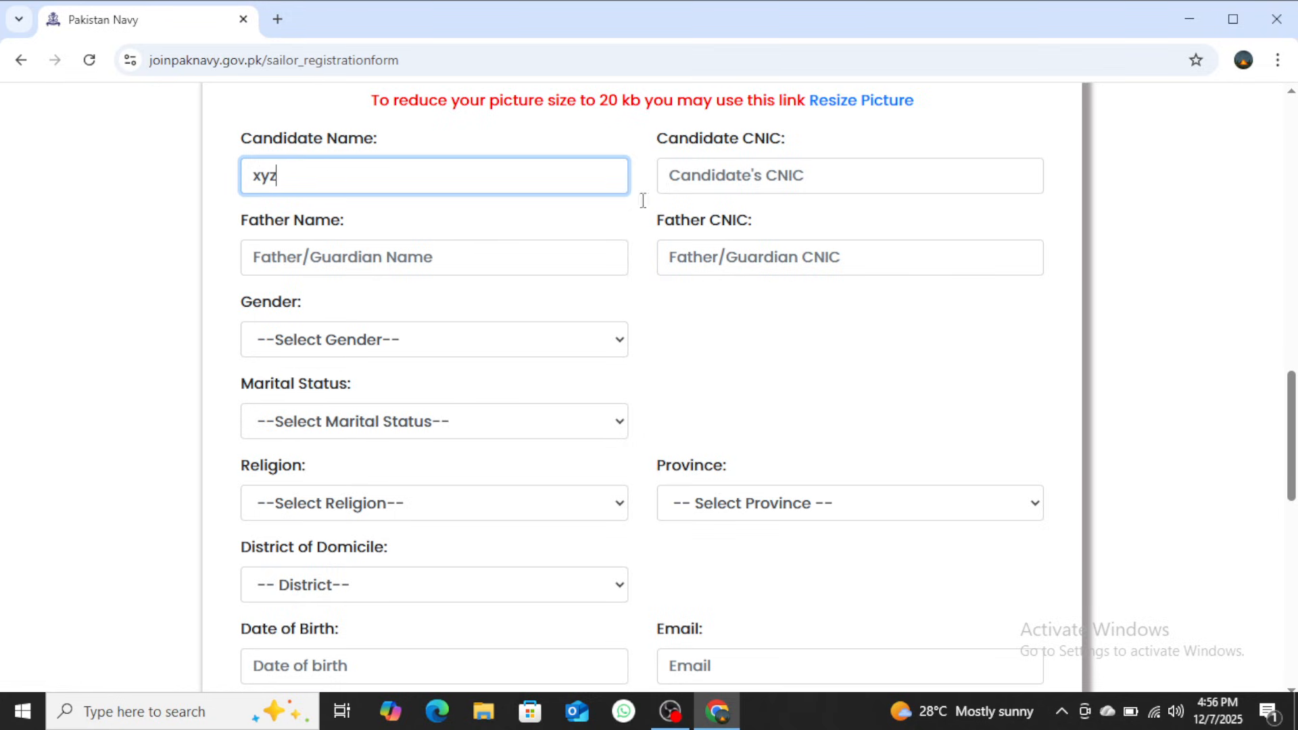
pyautogui.click(716, 173)
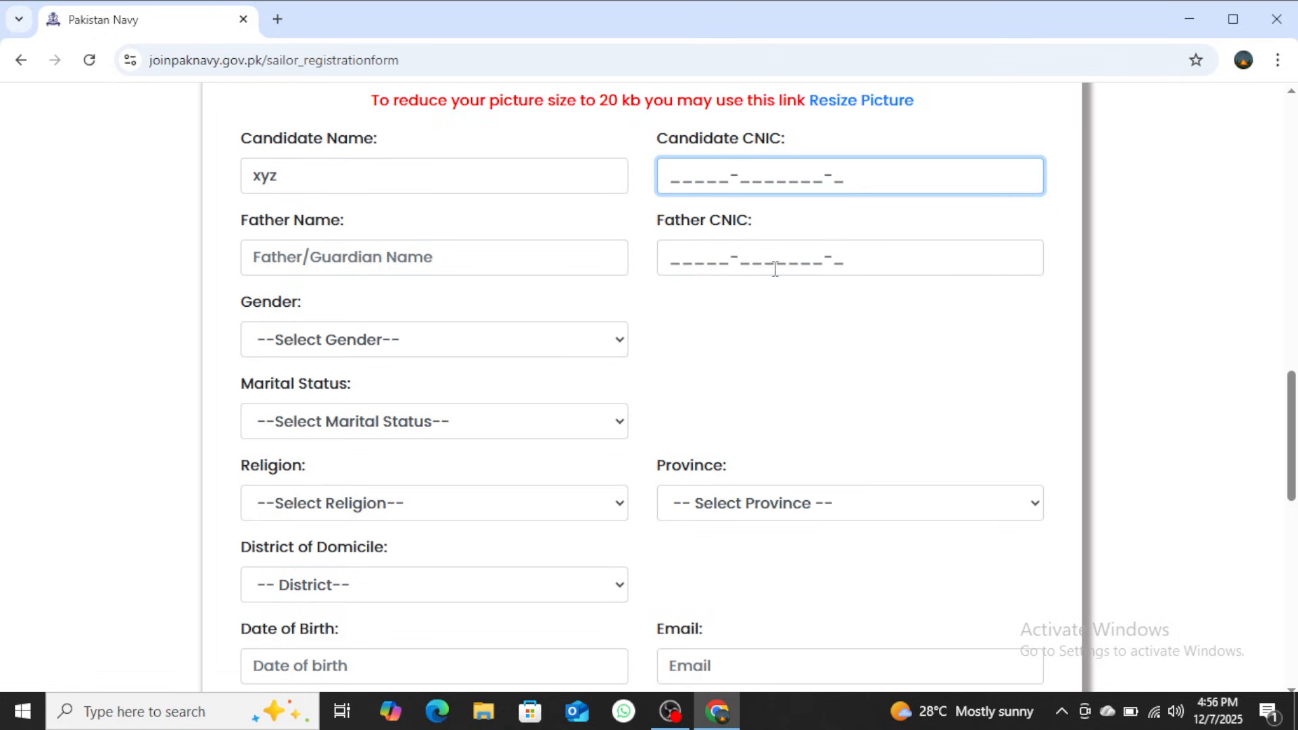
pyautogui.write('12345-6789')
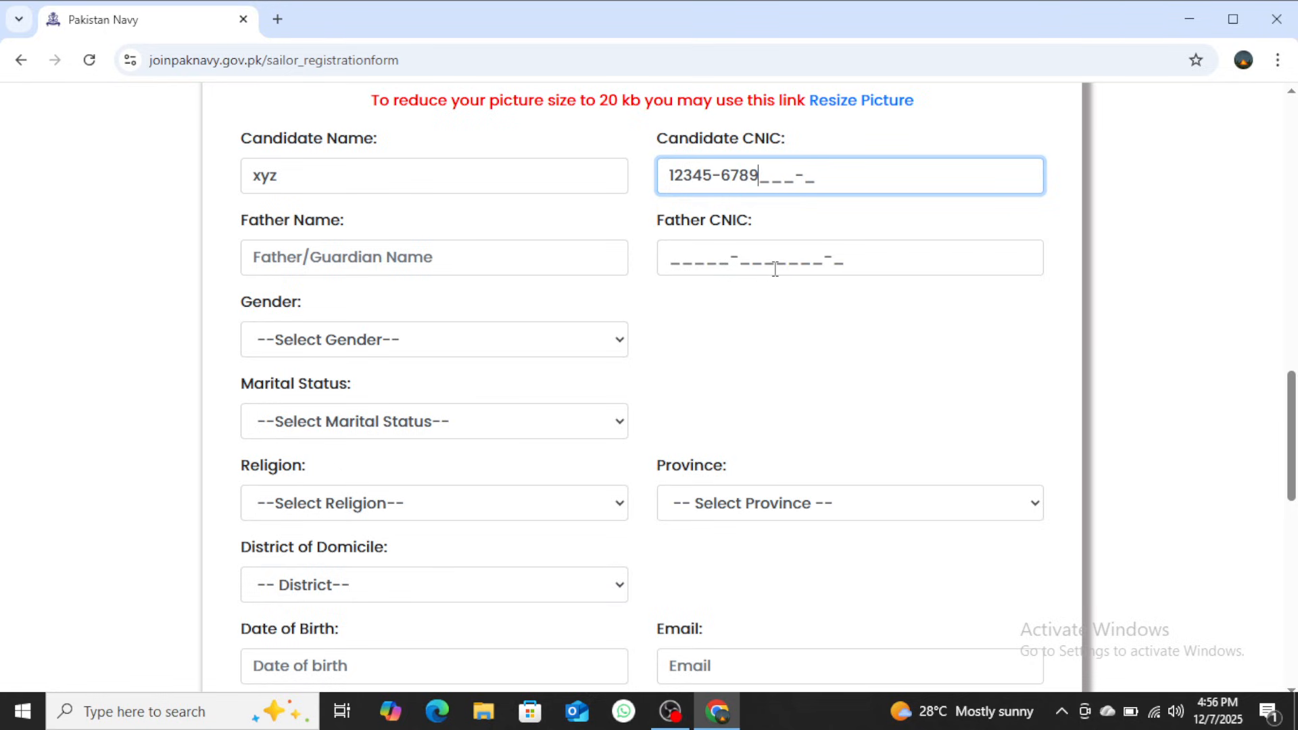
pyautogui.write('123-4')
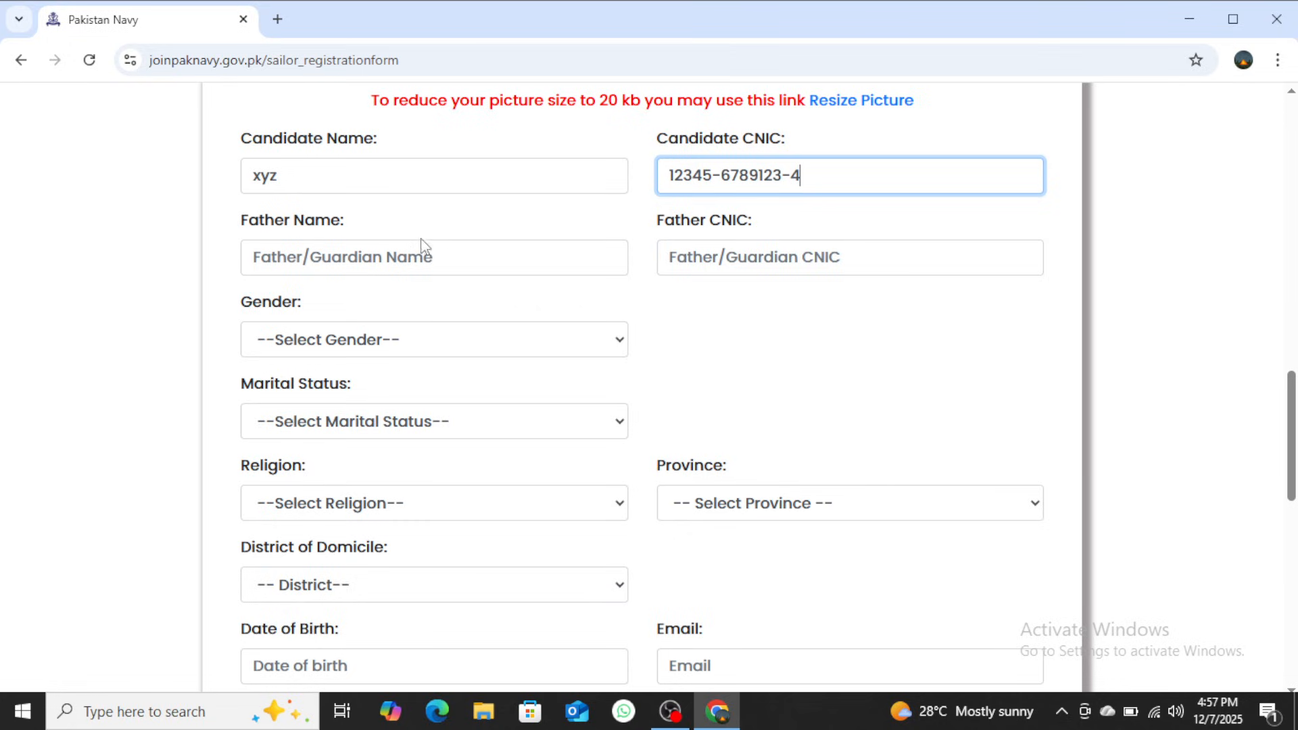
# Enter the father's name and the father's CNIC number in the personal information section.
pyautogui.click(410, 257)
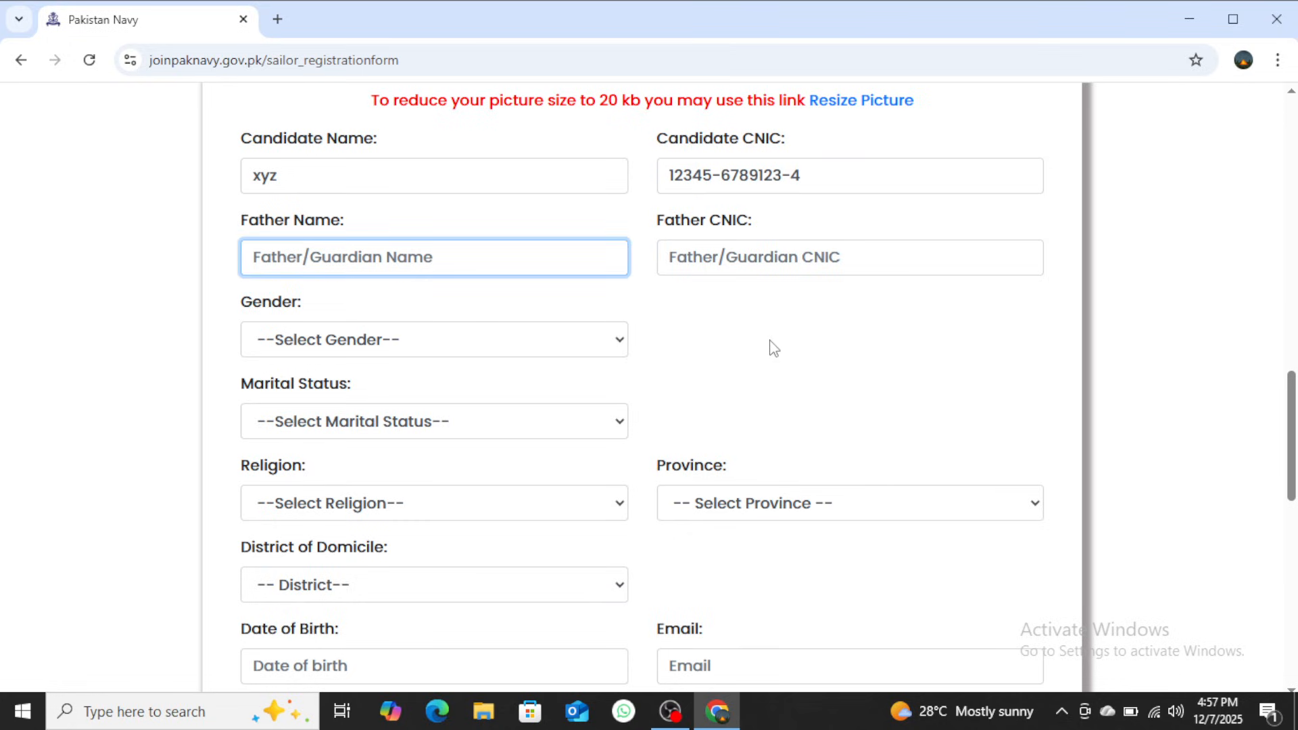
pyautogui.write('abc')
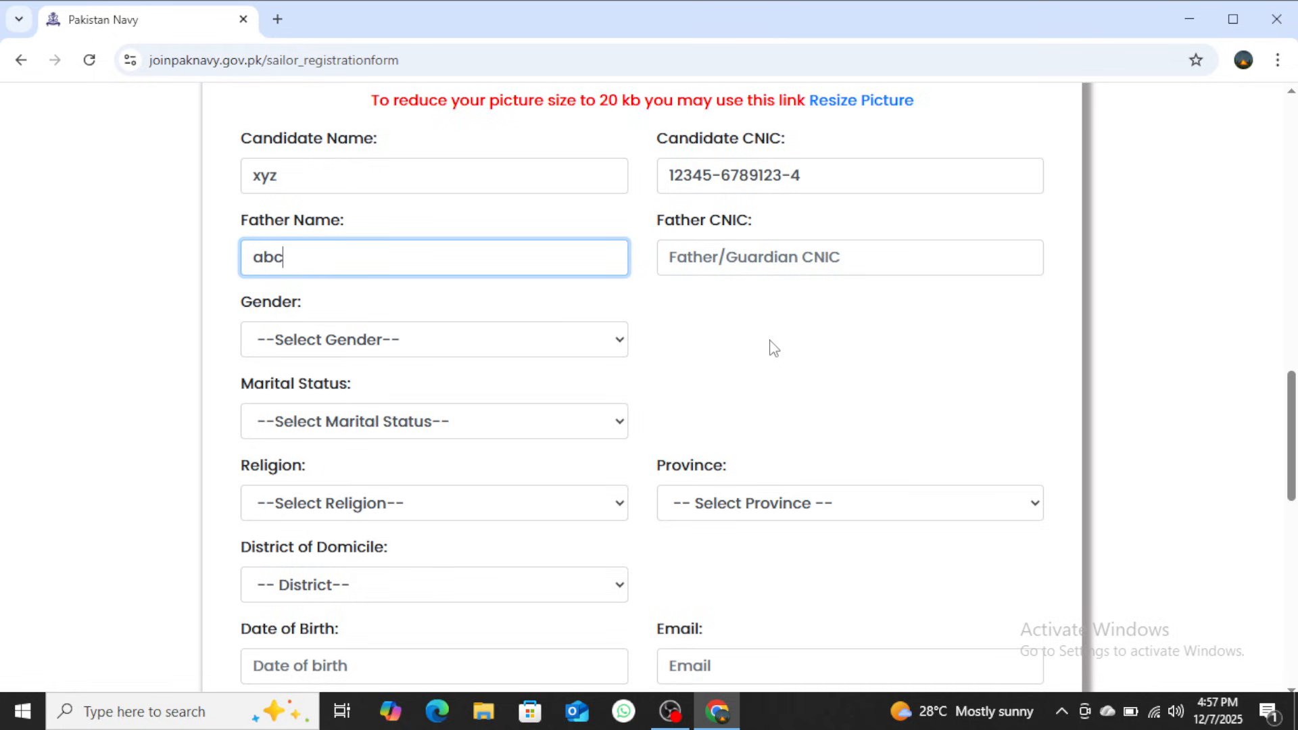
pyautogui.click(705, 257)
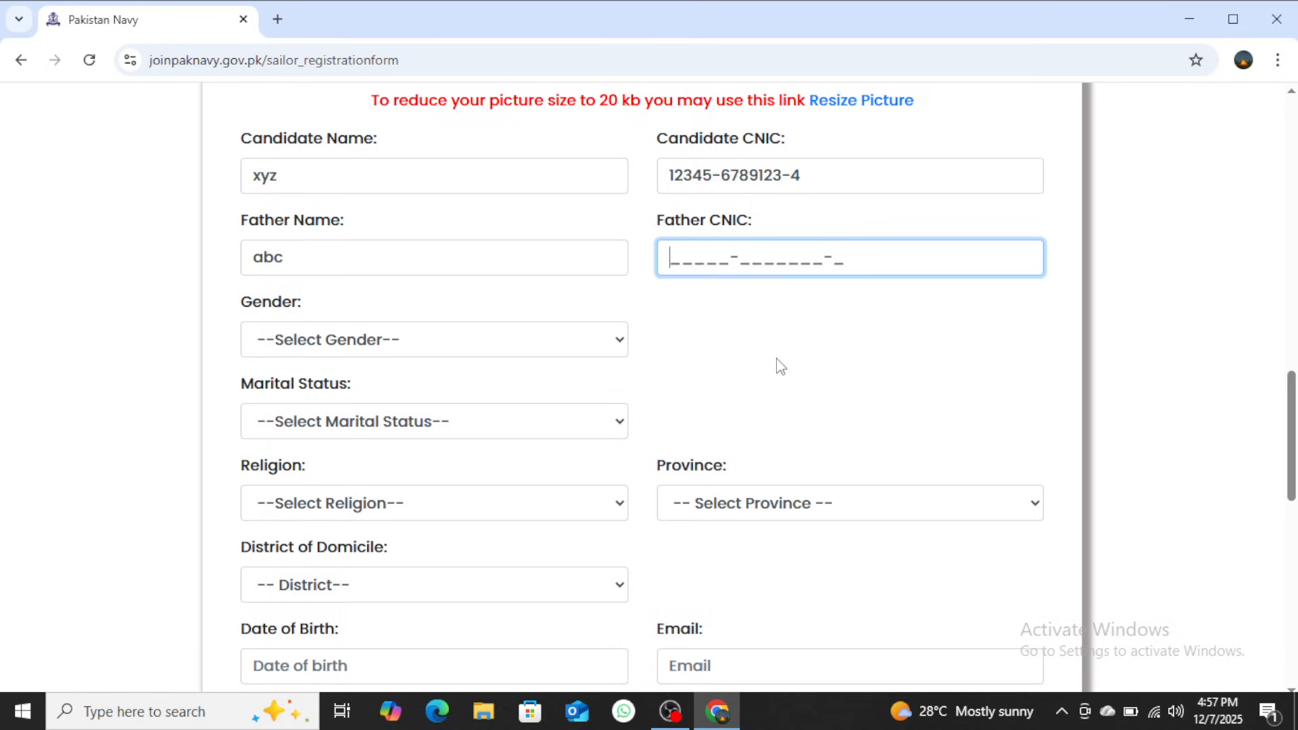
pyautogui.write('54321-123')
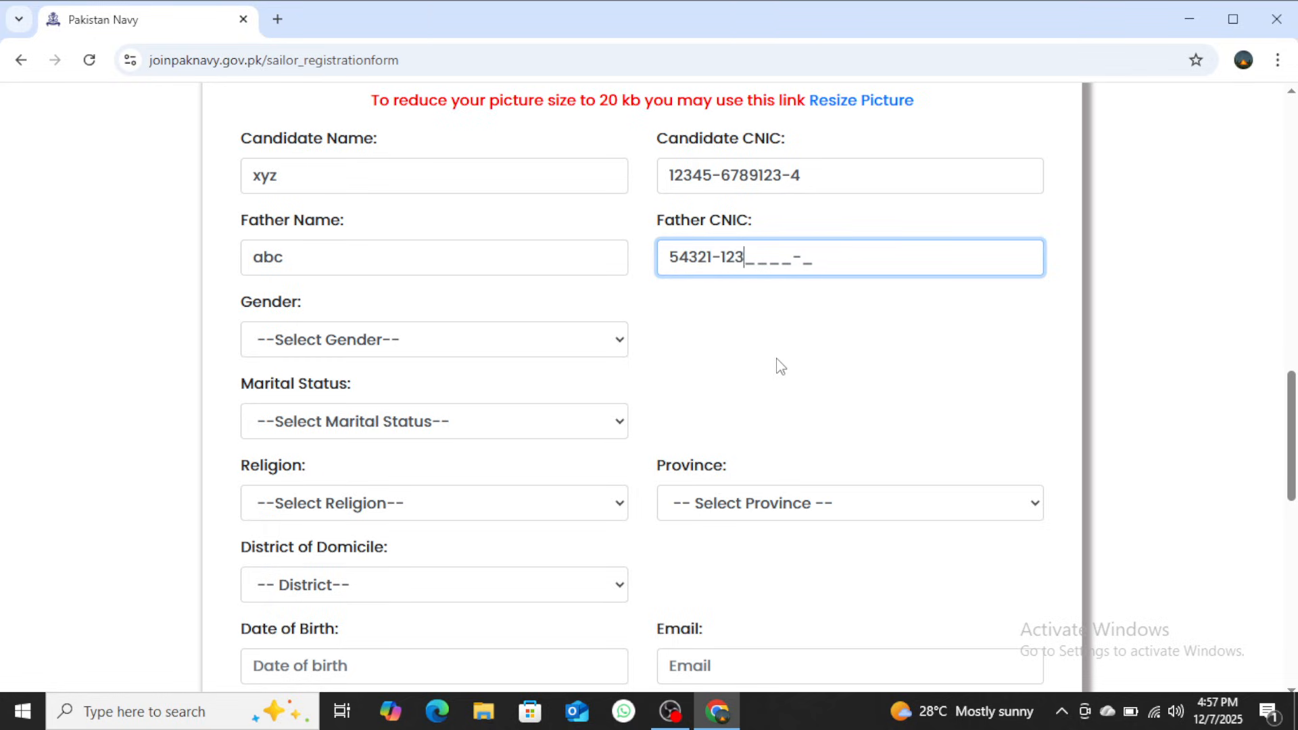
pyautogui.write('4567-8')
# Set the candidate's gender to Female and the female height to 5'3".
pyautogui.click(619, 344)
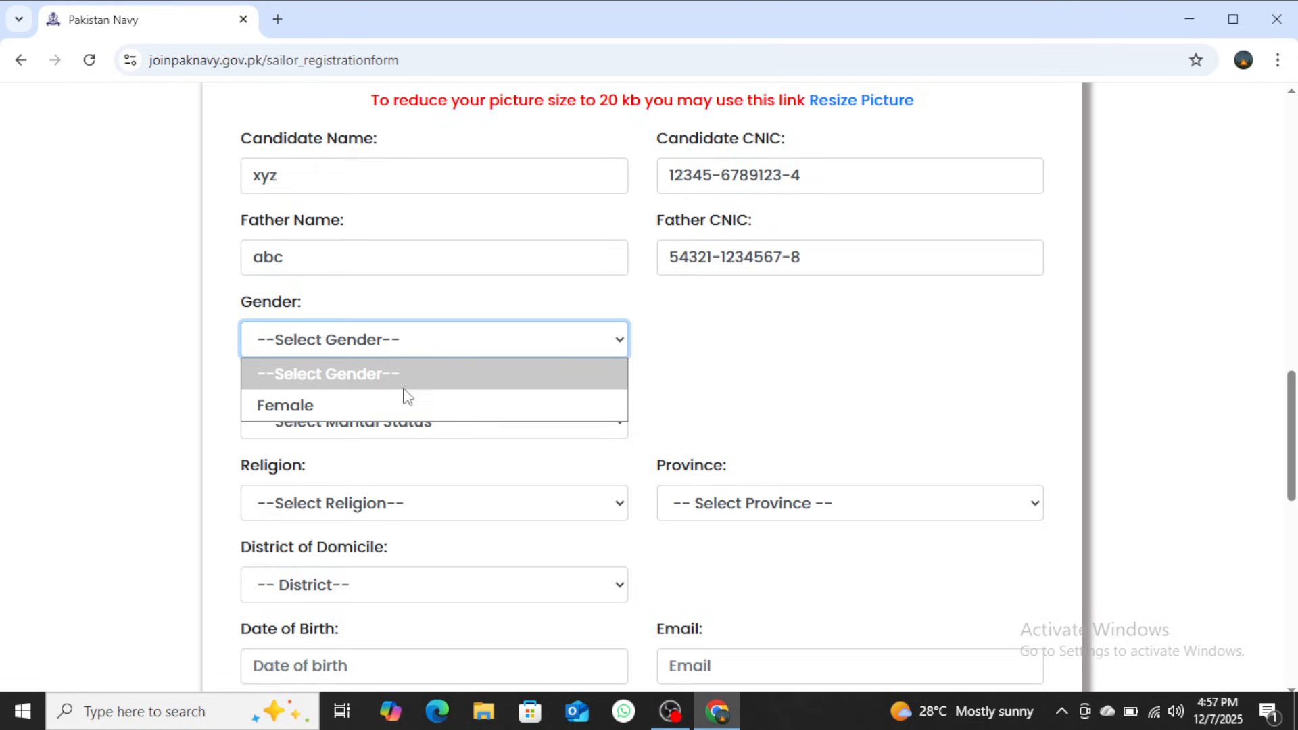
pyautogui.click(321, 406)
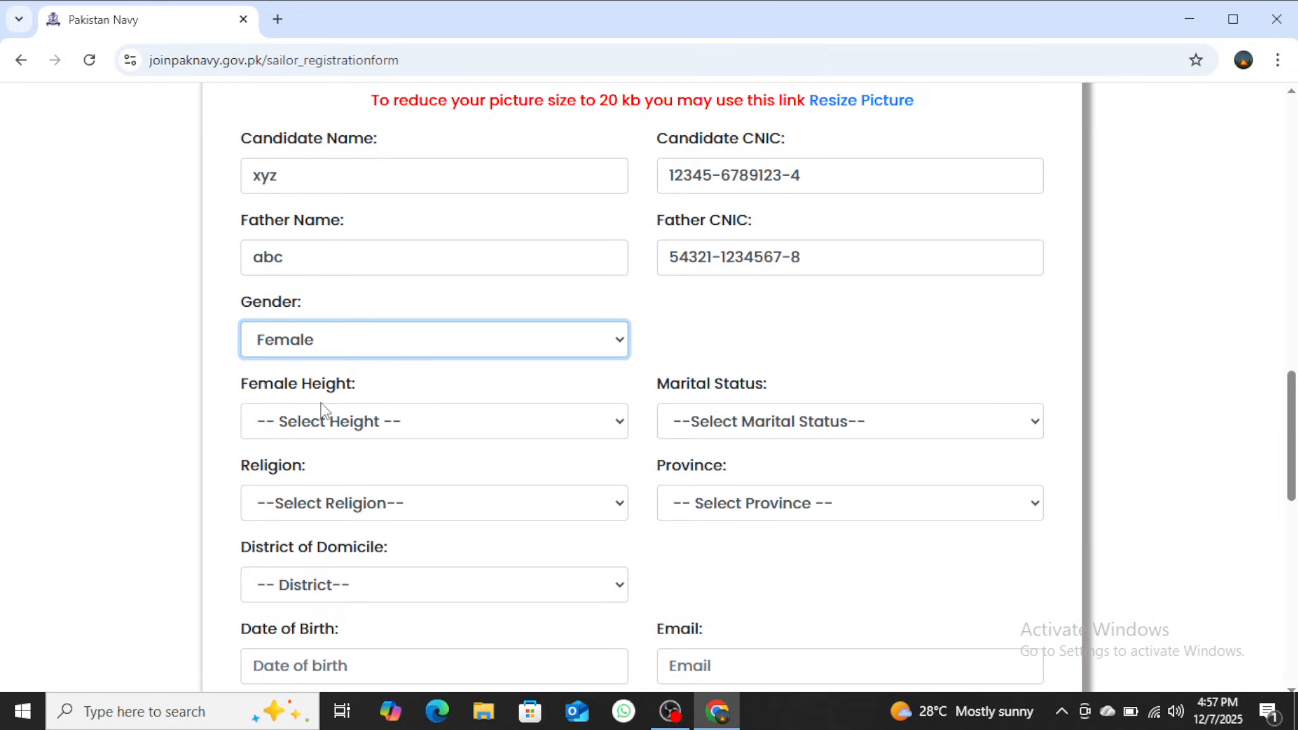
pyautogui.click(624, 424)
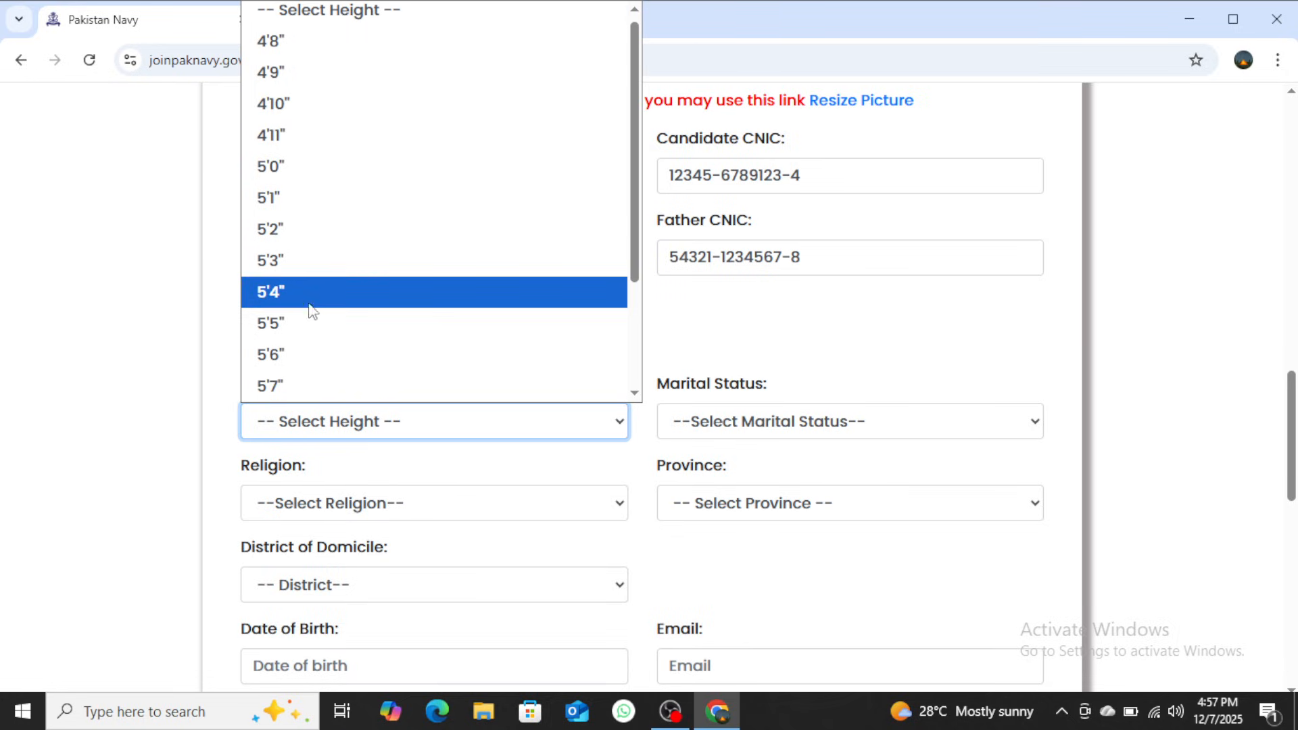
pyautogui.click(281, 267)
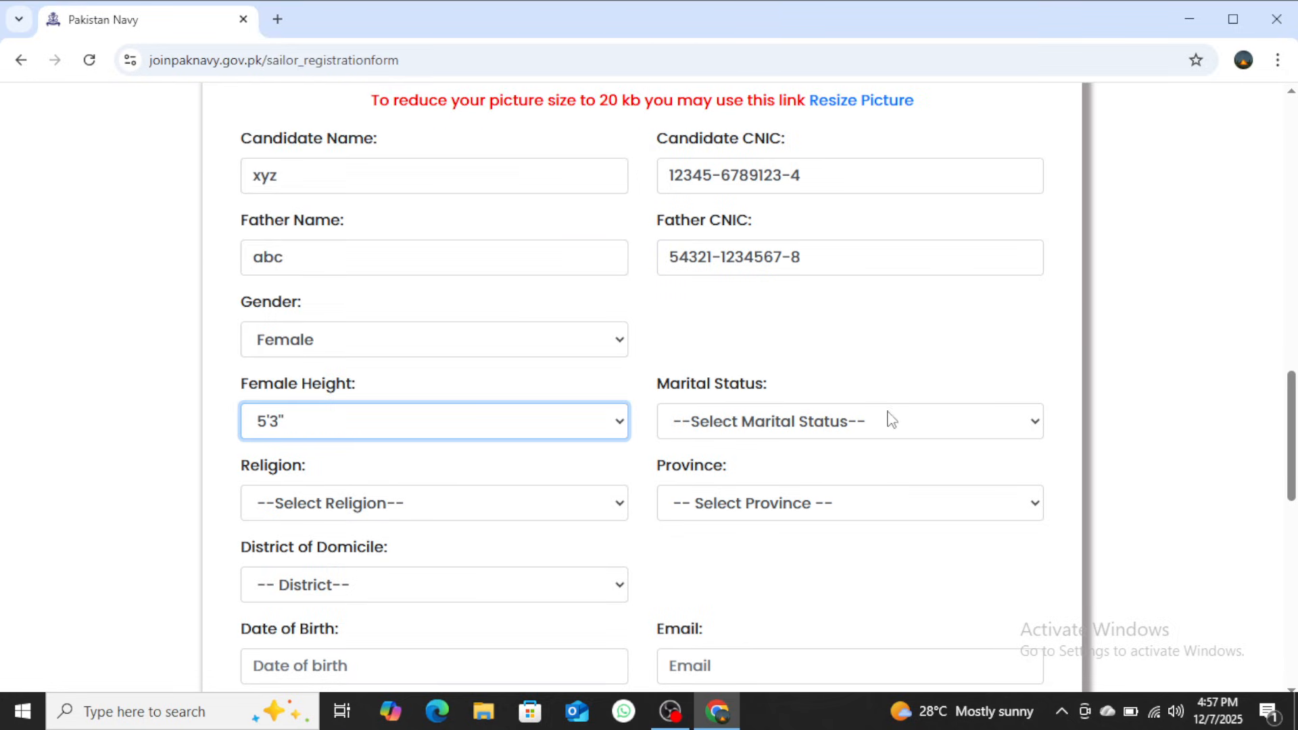
# Set the candidate's marital status to Un-married and the religion to Muslim.
pyautogui.click(1035, 425)
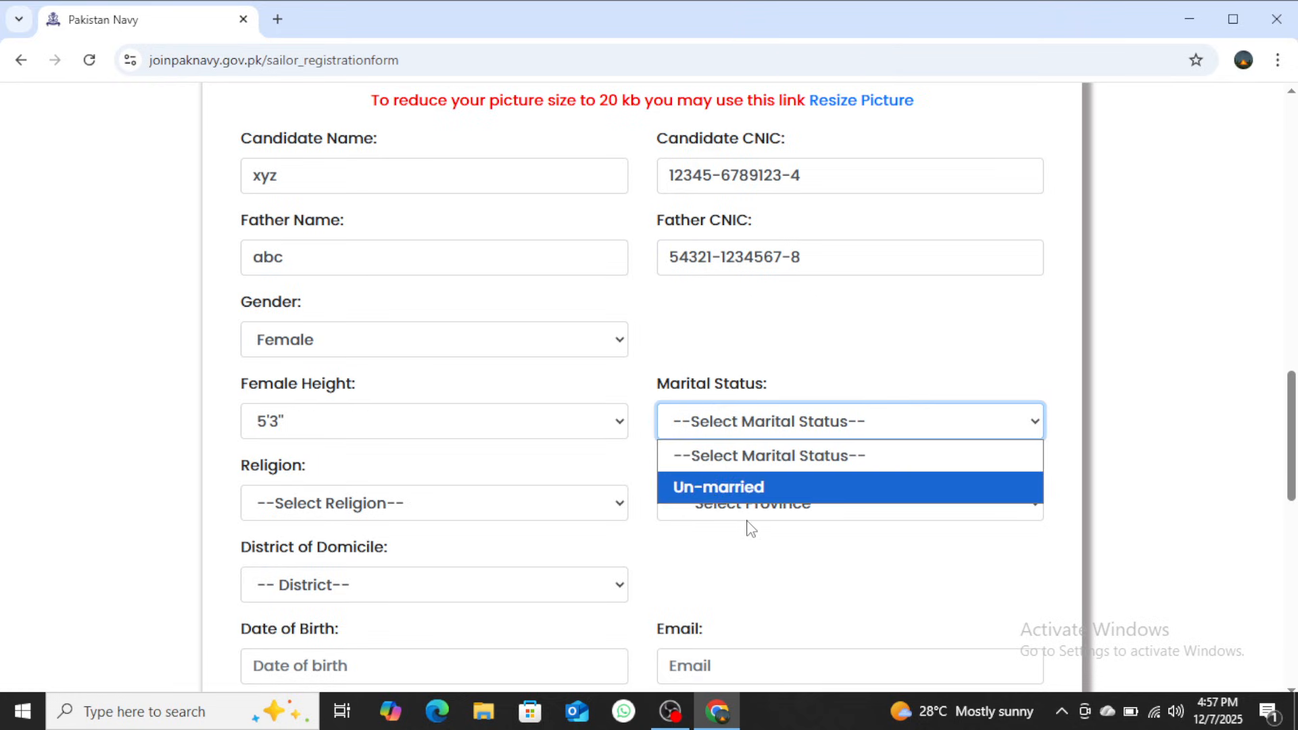
pyautogui.click(732, 491)
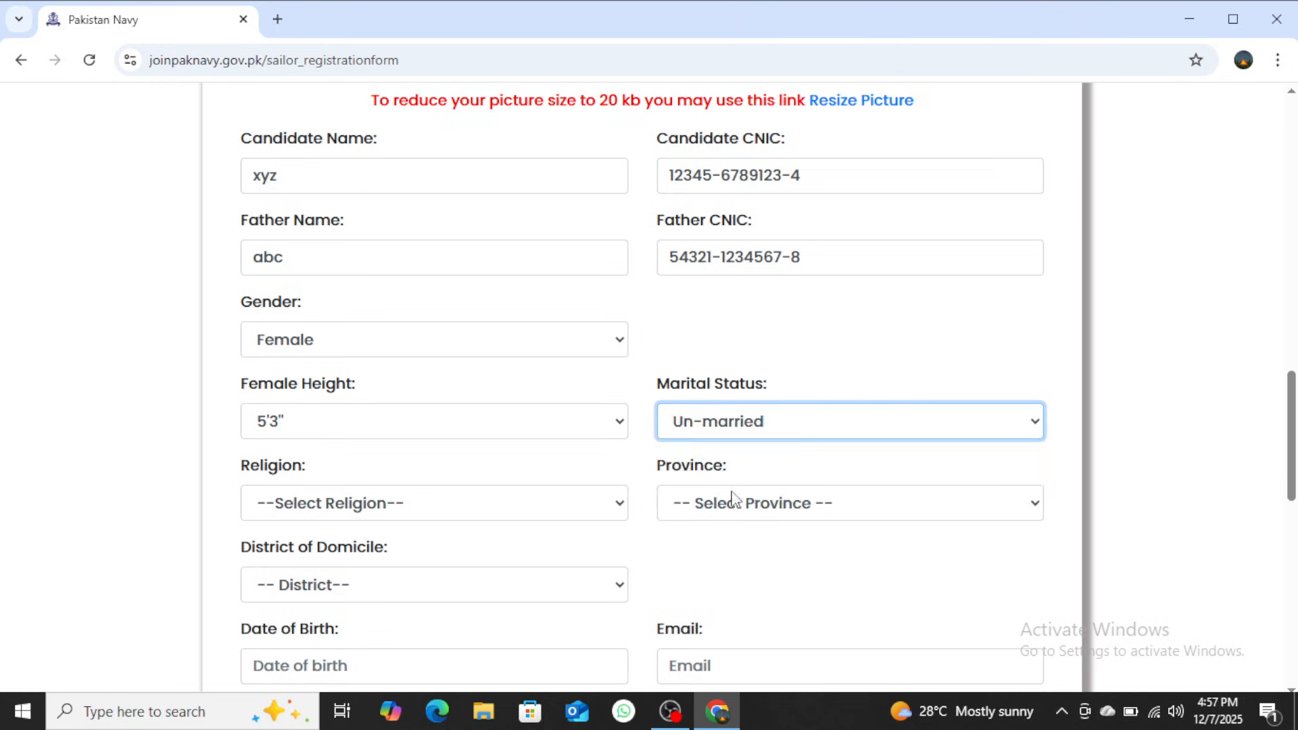
pyautogui.click(617, 506)
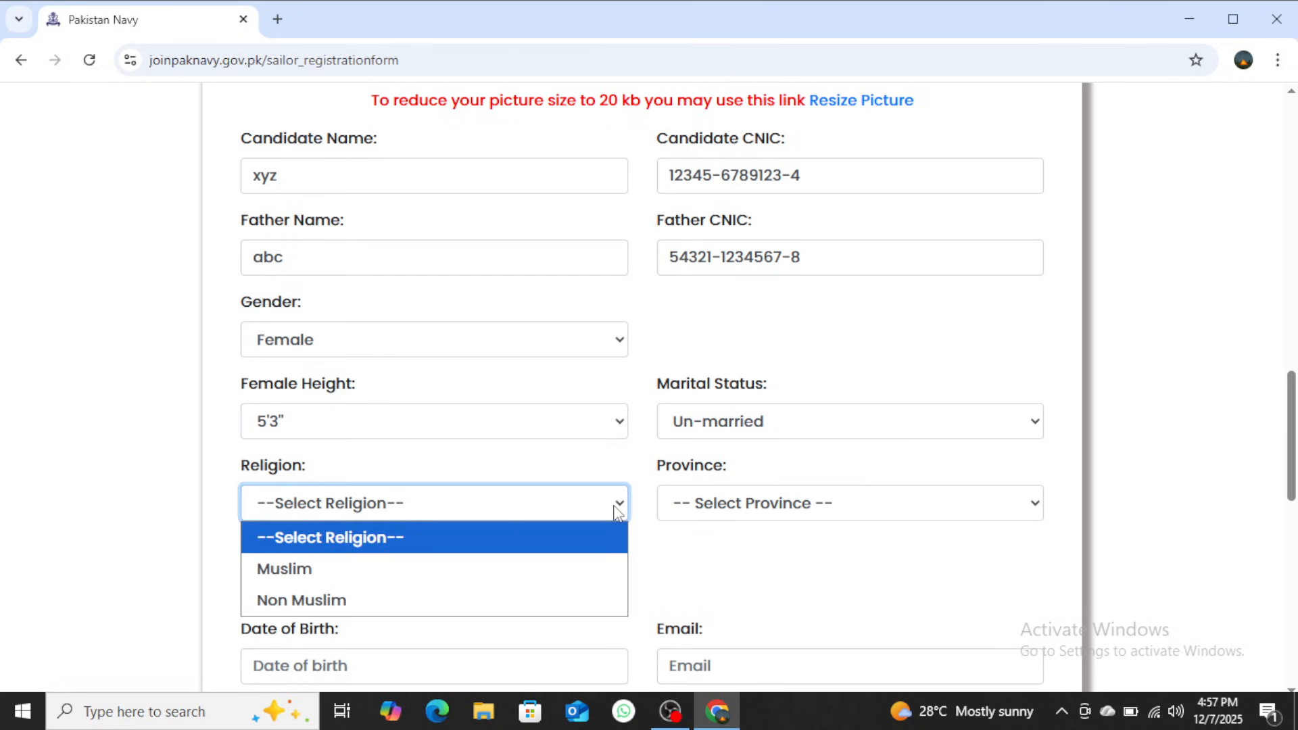
pyautogui.click(332, 574)
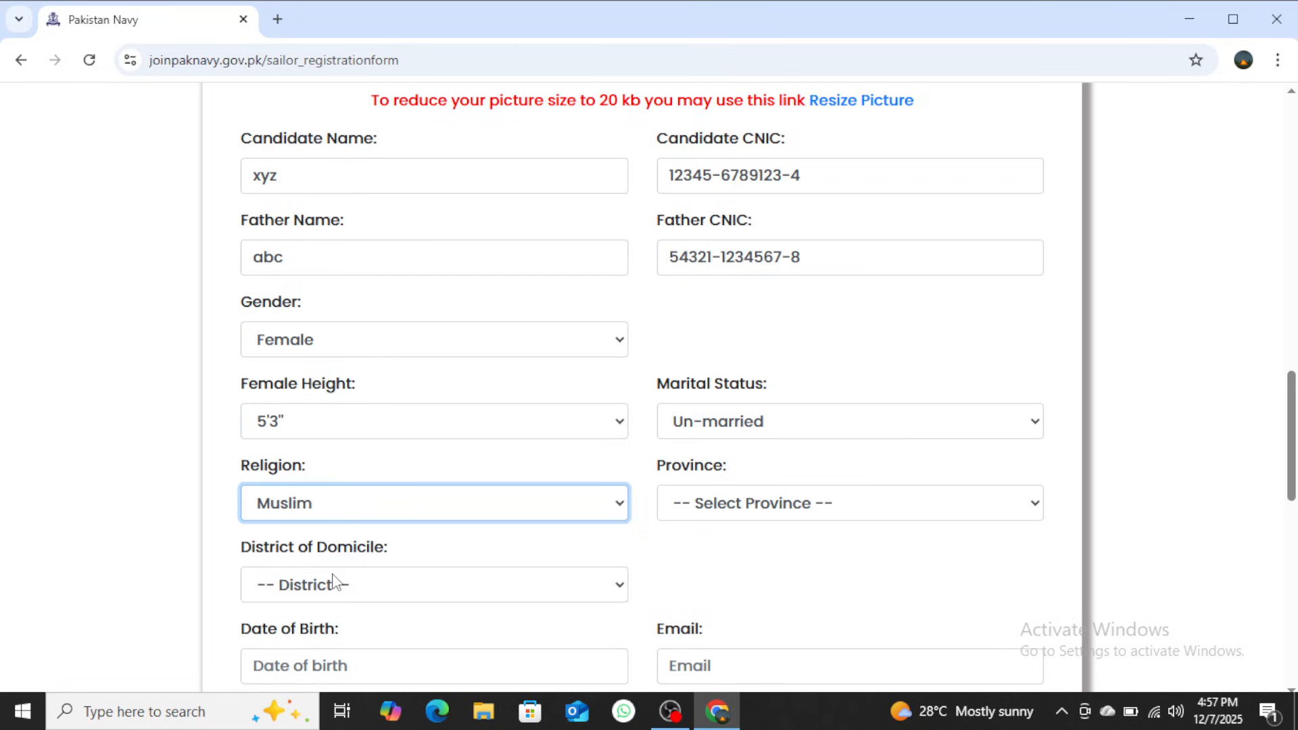
# Choose Punjab as the province and Gujranwala as the district of domicile.
pyautogui.click(1035, 508)
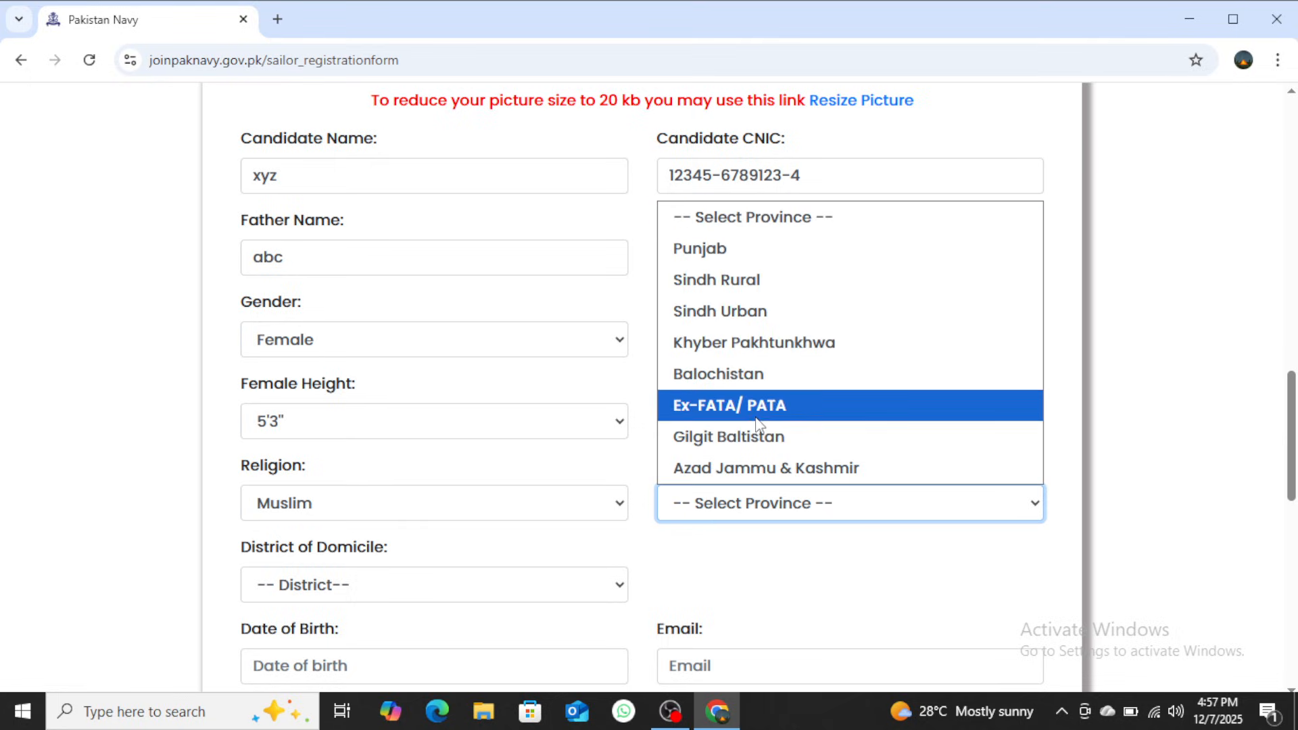
pyautogui.click(674, 260)
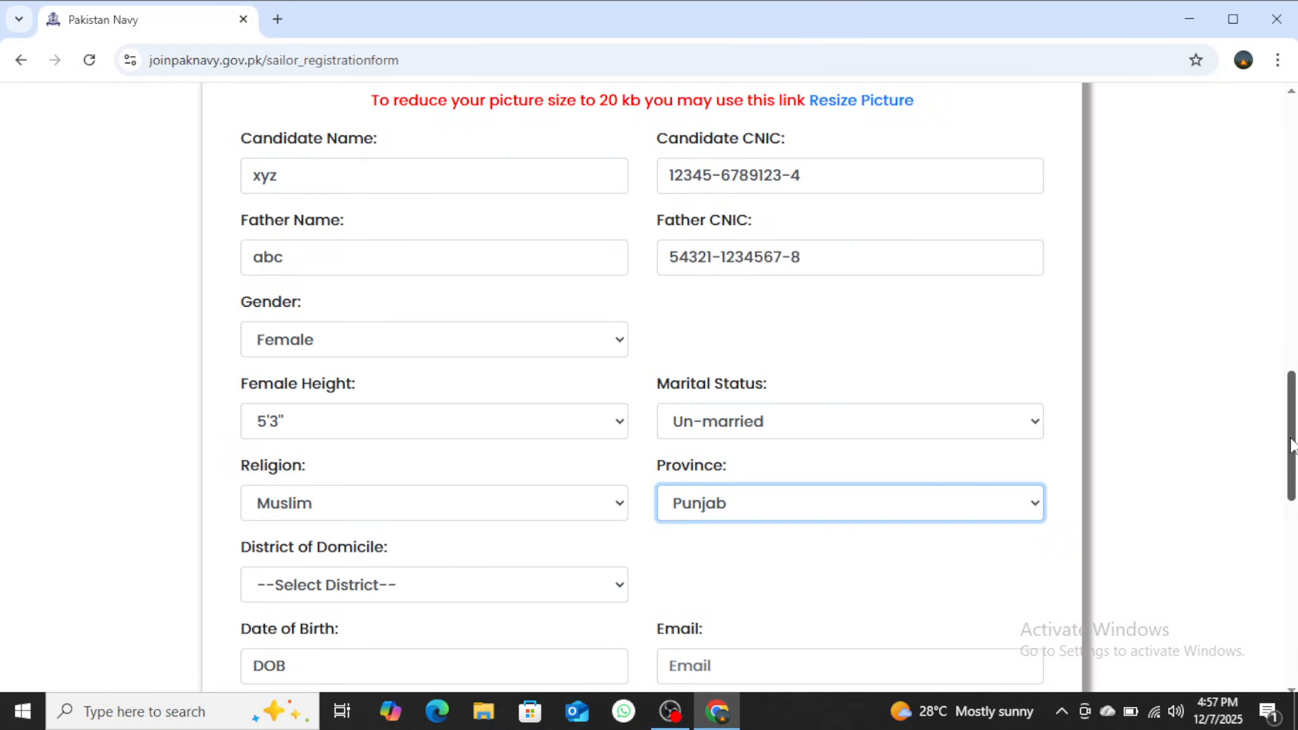
pyautogui.scroll(-3, 1294, 444)
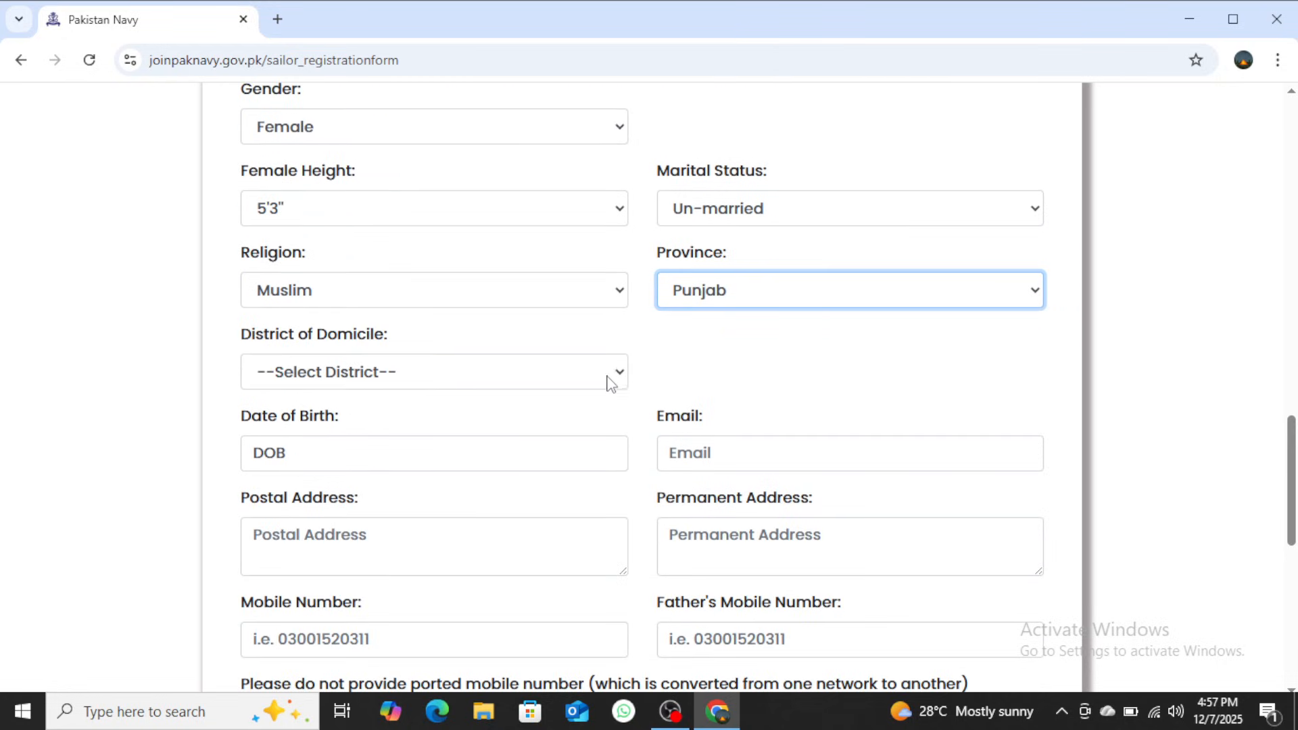
pyautogui.click(612, 380)
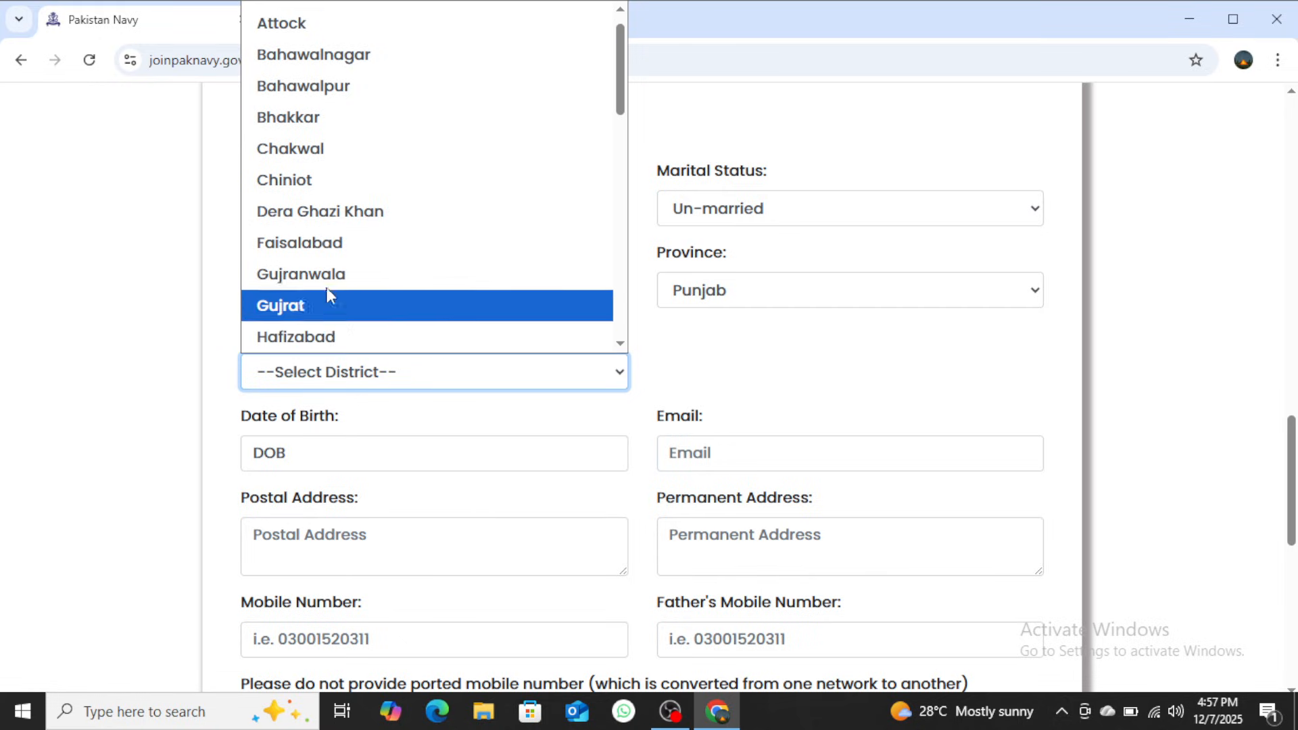
pyautogui.click(328, 277)
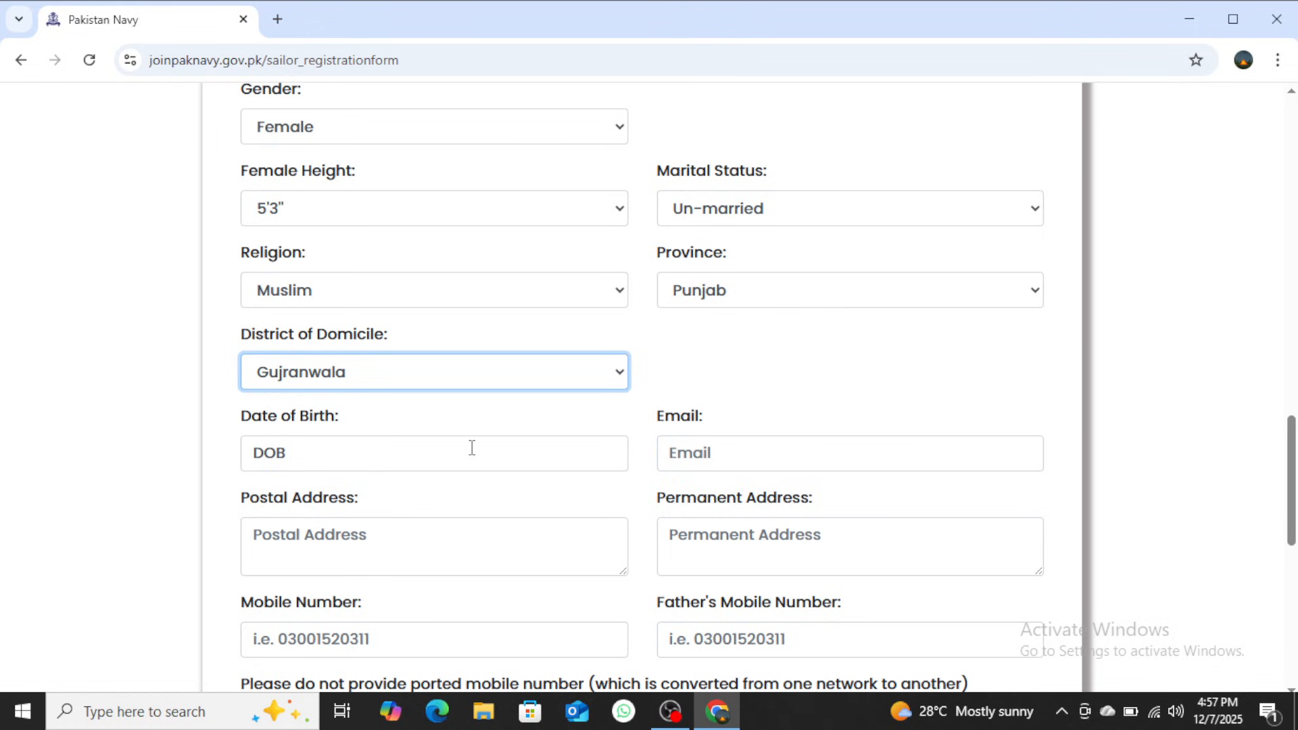
# Try to set the candidate's date of birth by moving the calendar back month by month, finishing with today's date.
pyautogui.click(371, 460)
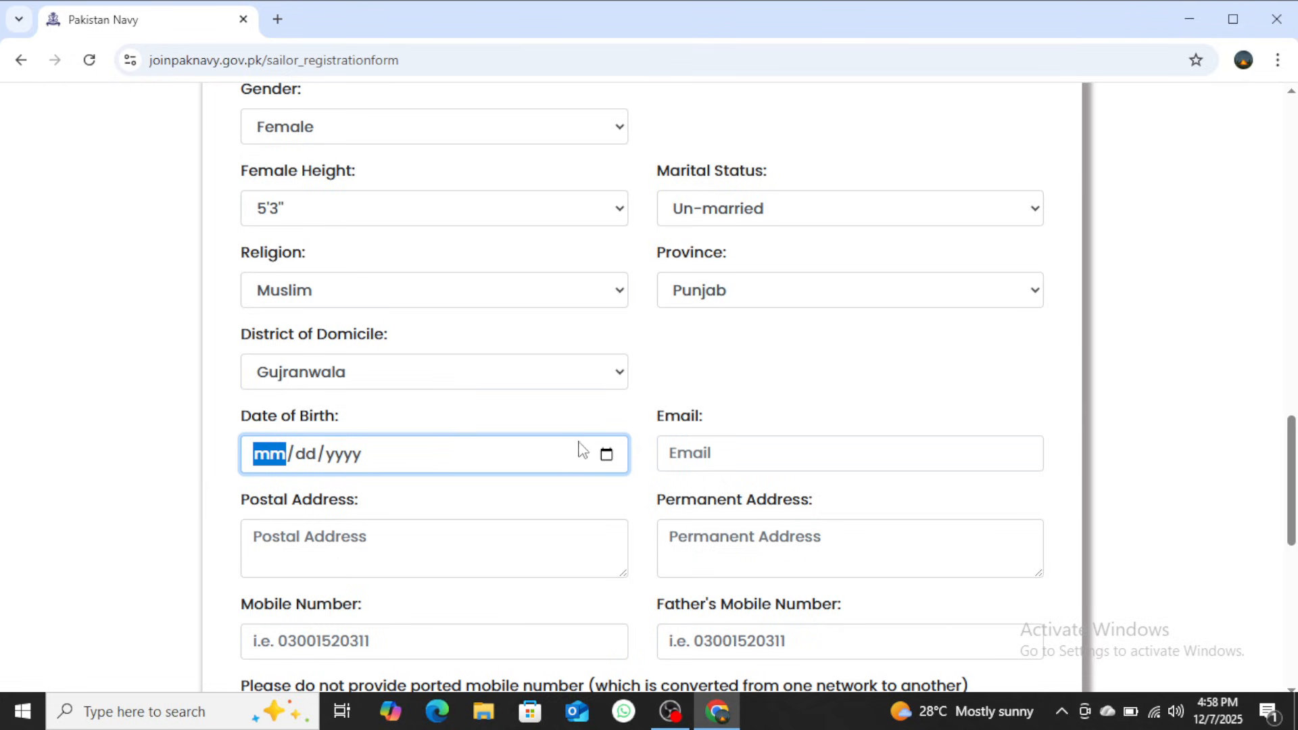
pyautogui.click(607, 455)
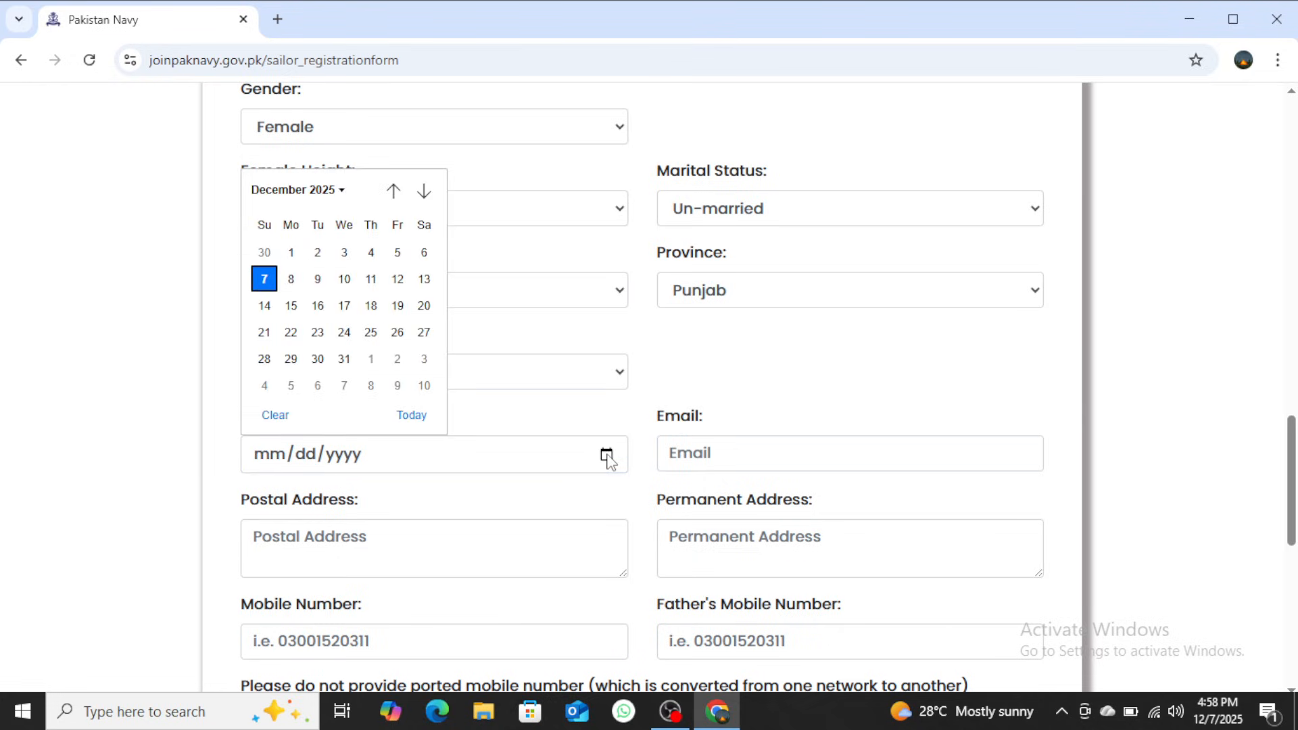
pyautogui.click(345, 195)
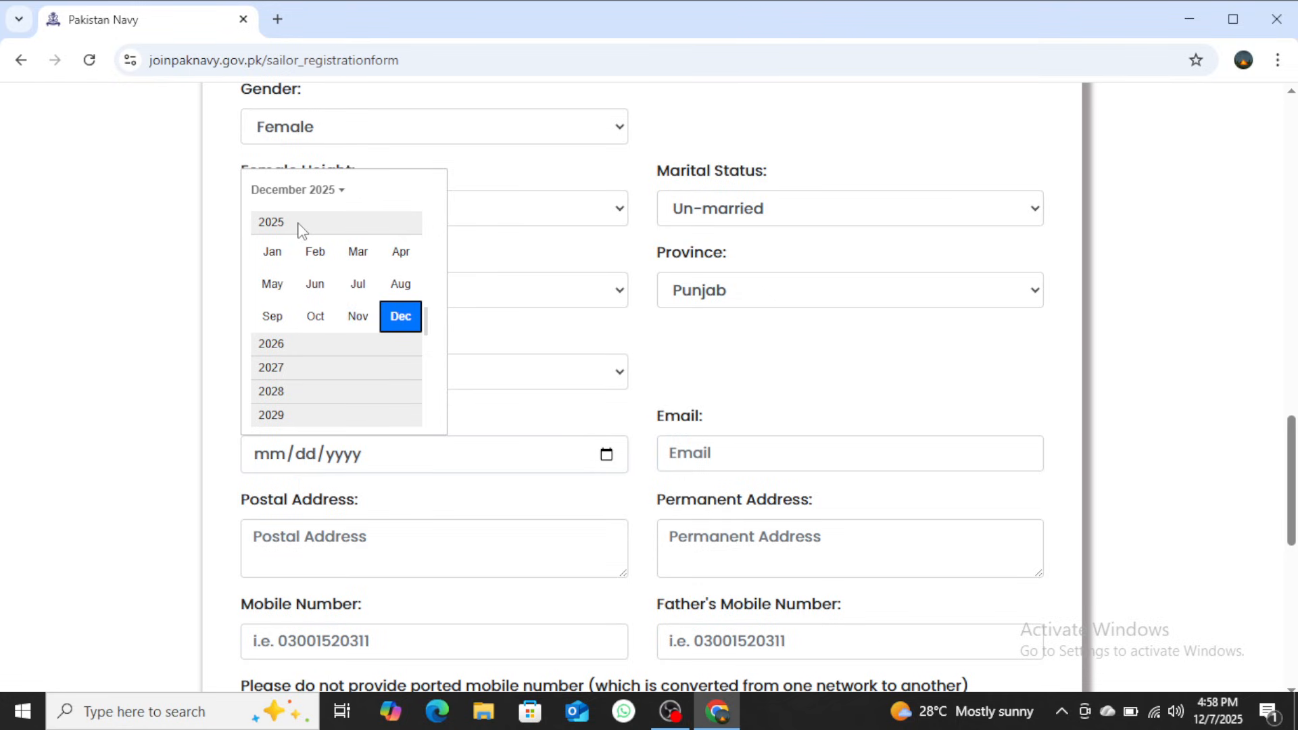
pyautogui.click(343, 190)
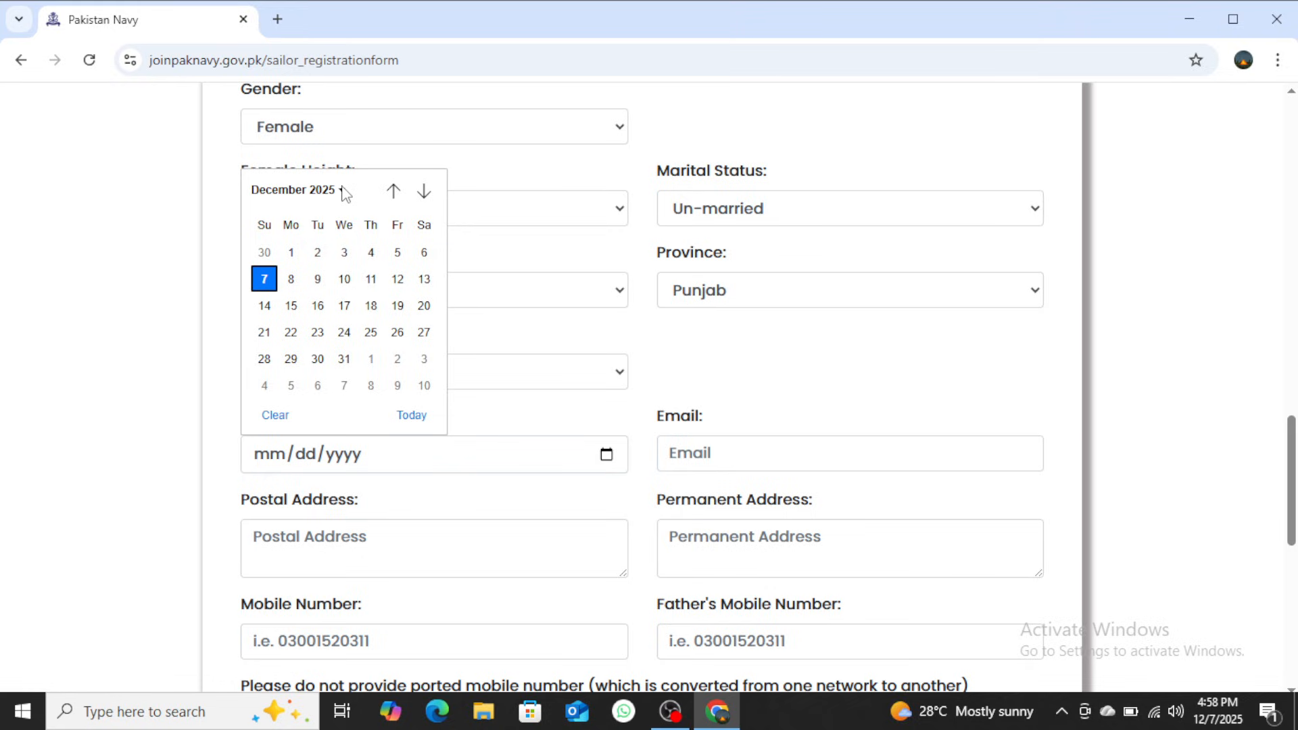
pyautogui.click(395, 192)
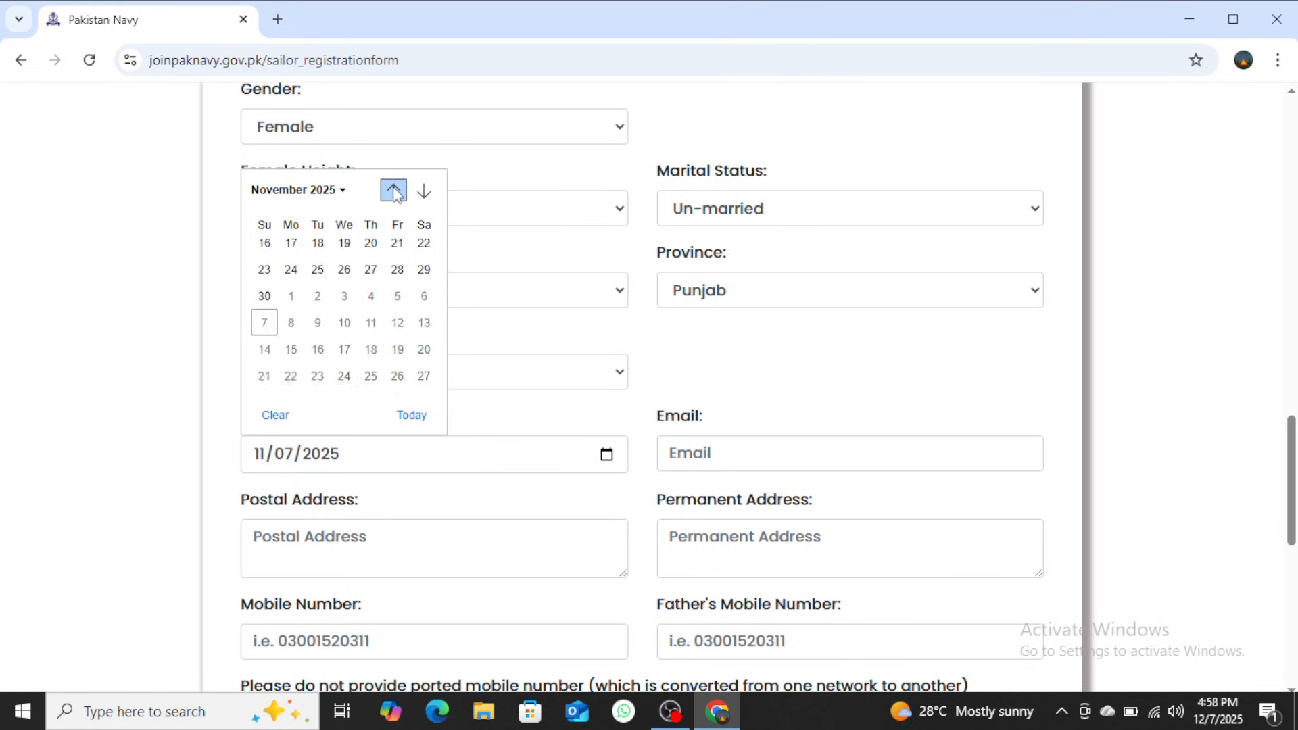
pyautogui.click(395, 192)
pyautogui.click(395, 192)
pyautogui.click(395, 192)
pyautogui.click(395, 192)
pyautogui.click(395, 192)
pyautogui.click(395, 192)
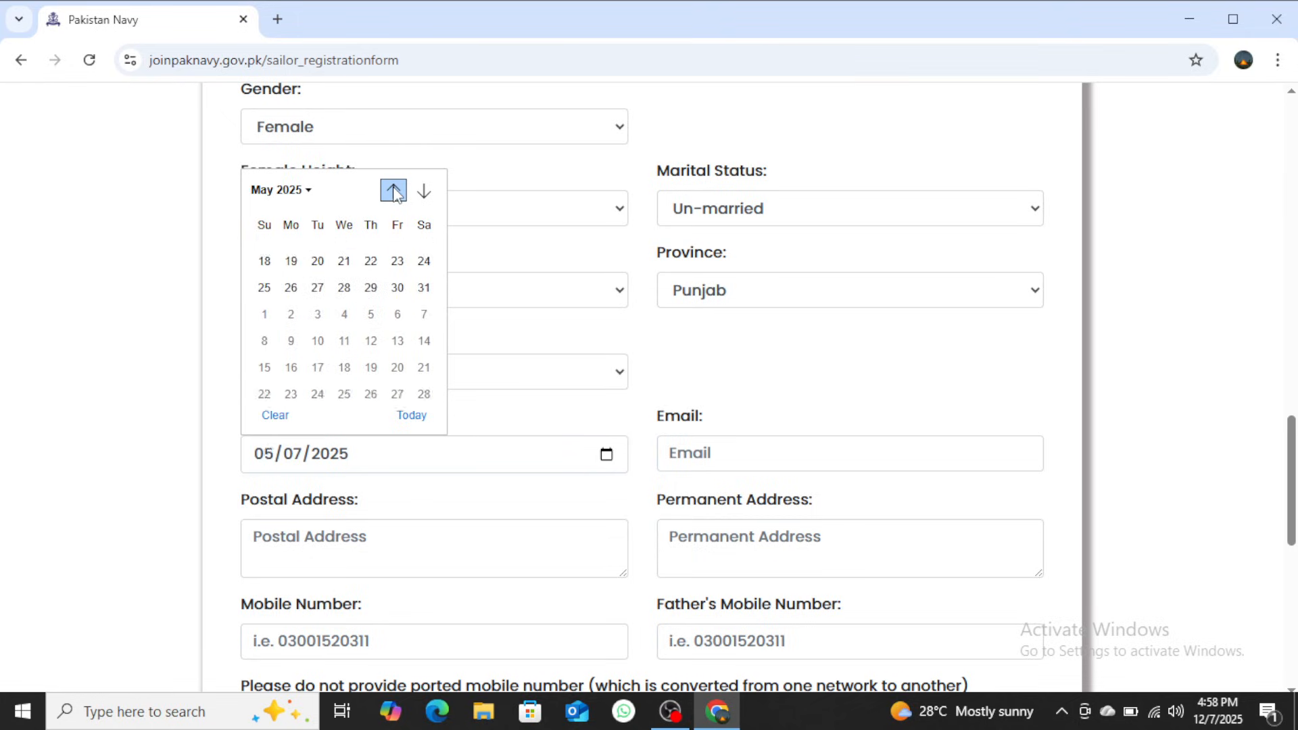
pyautogui.click(393, 191)
pyautogui.doubleClick(393, 191)
pyautogui.click(394, 191)
pyautogui.doubleClick(393, 192)
pyautogui.click(394, 192)
pyautogui.doubleClick(393, 191)
pyautogui.doubleClick(394, 191)
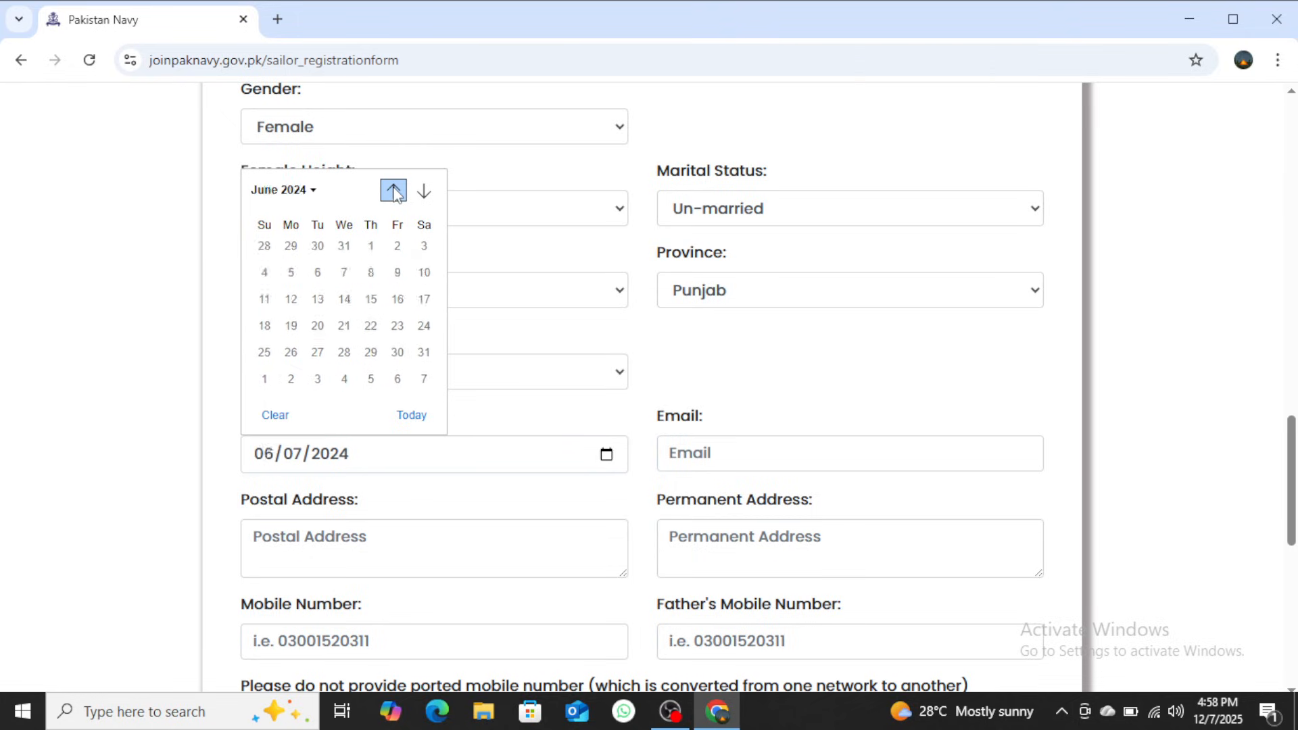
pyautogui.doubleClick(393, 191)
pyautogui.click(394, 191)
pyautogui.doubleClick(394, 192)
pyautogui.click(393, 192)
pyautogui.doubleClick(394, 191)
pyautogui.click(393, 191)
pyautogui.doubleClick(394, 191)
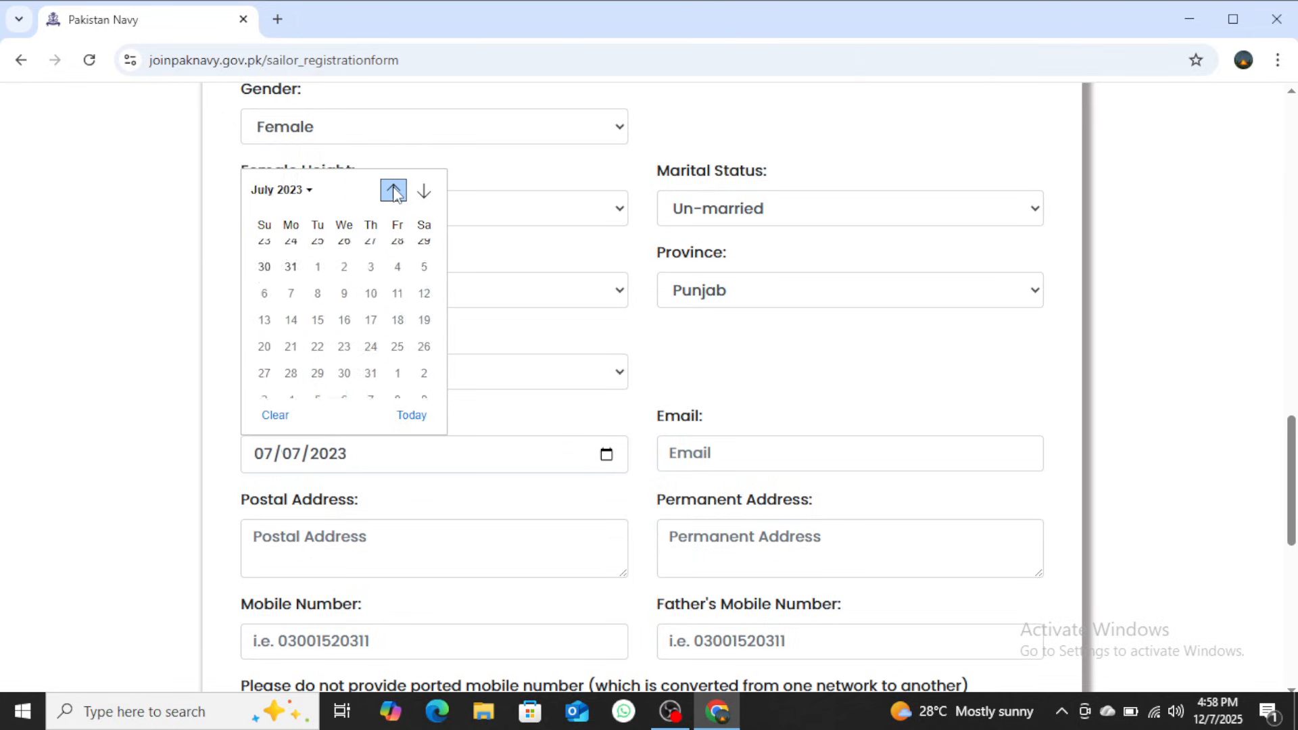
pyautogui.click(394, 191)
pyautogui.doubleClick(393, 192)
pyautogui.click(393, 192)
pyautogui.doubleClick(393, 192)
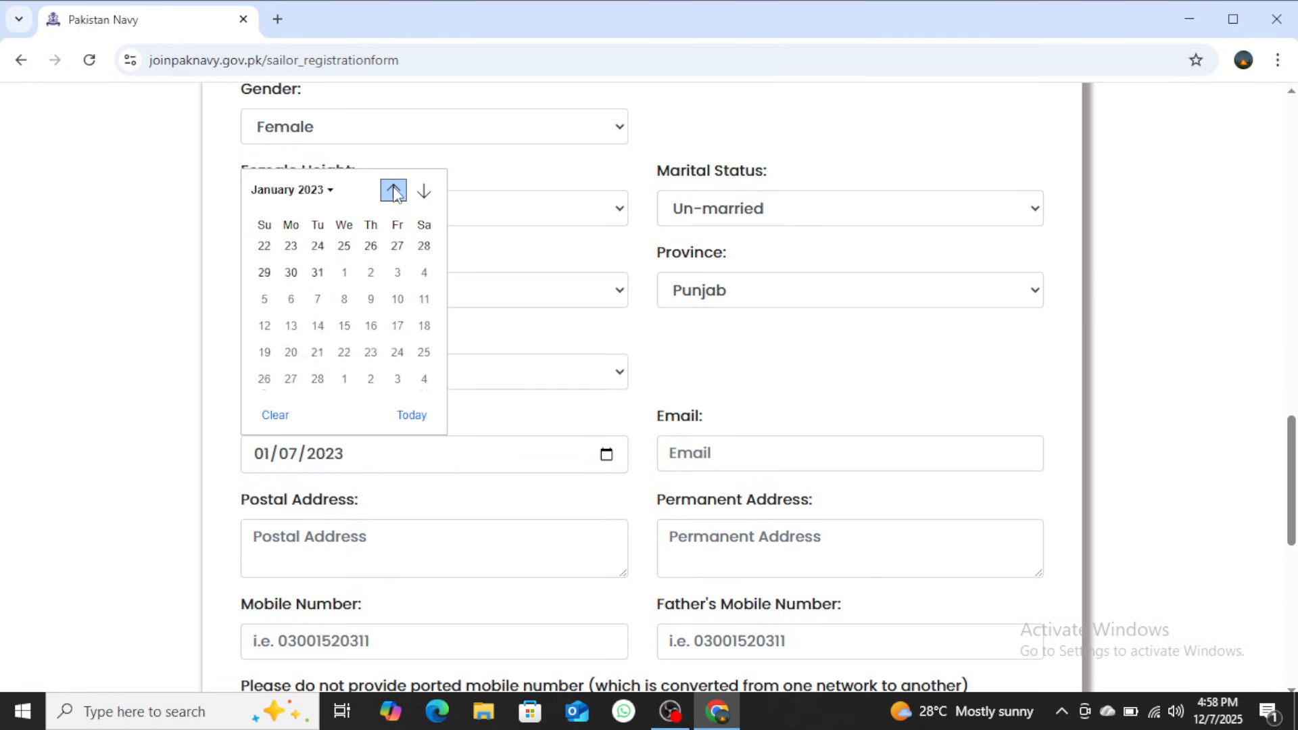
pyautogui.doubleClick(394, 191)
pyautogui.doubleClick(394, 191)
pyautogui.doubleClick(394, 191)
pyautogui.doubleClick(394, 191)
pyautogui.doubleClick(393, 191)
pyautogui.doubleClick(393, 191)
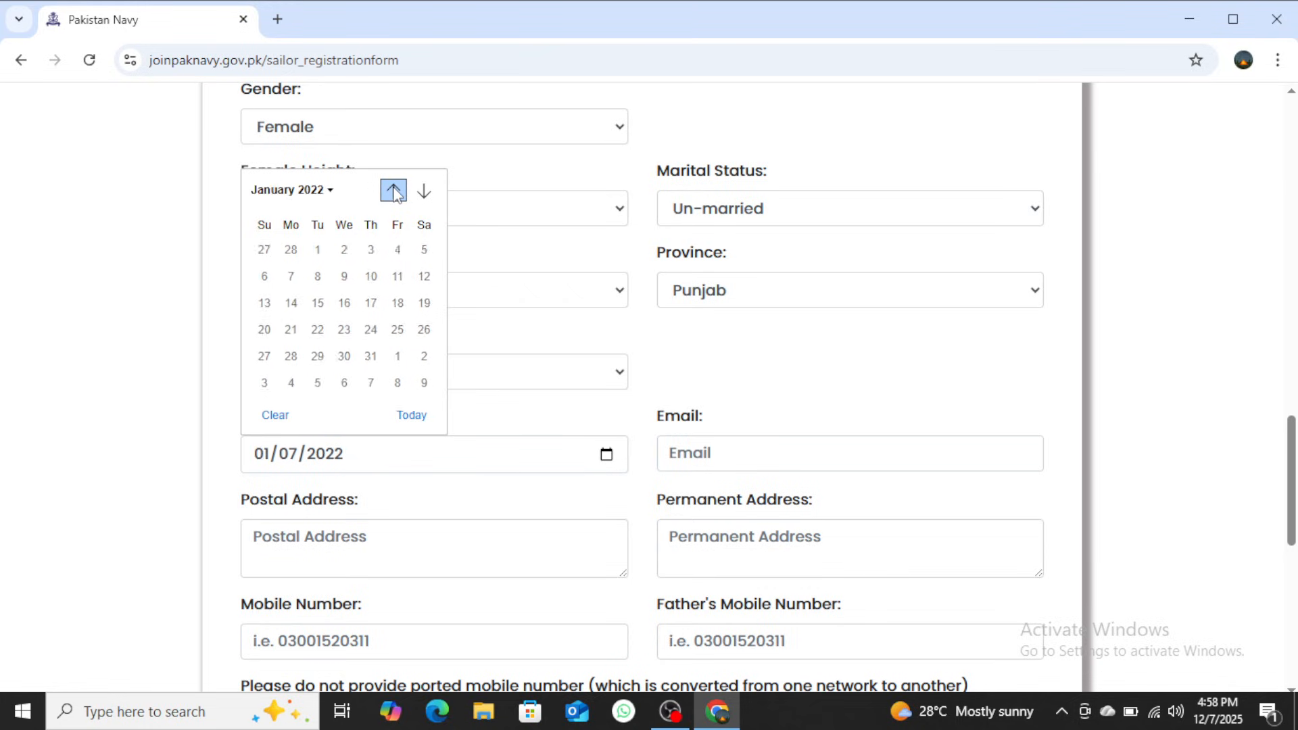
pyautogui.doubleClick(393, 191)
pyautogui.doubleClick(394, 191)
pyautogui.click(393, 191)
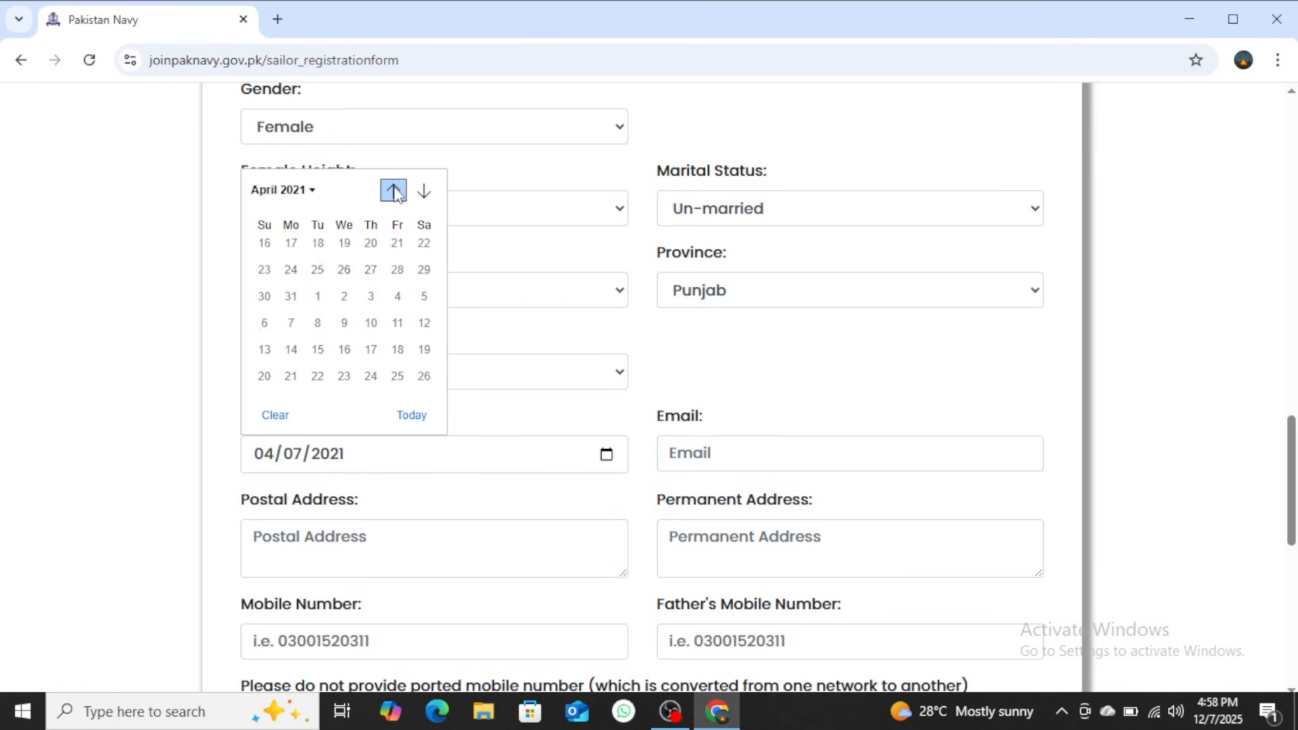
pyautogui.doubleClick(394, 192)
pyautogui.click(393, 191)
pyautogui.doubleClick(393, 191)
pyautogui.doubleClick(394, 191)
pyautogui.doubleClick(393, 191)
pyautogui.click(394, 191)
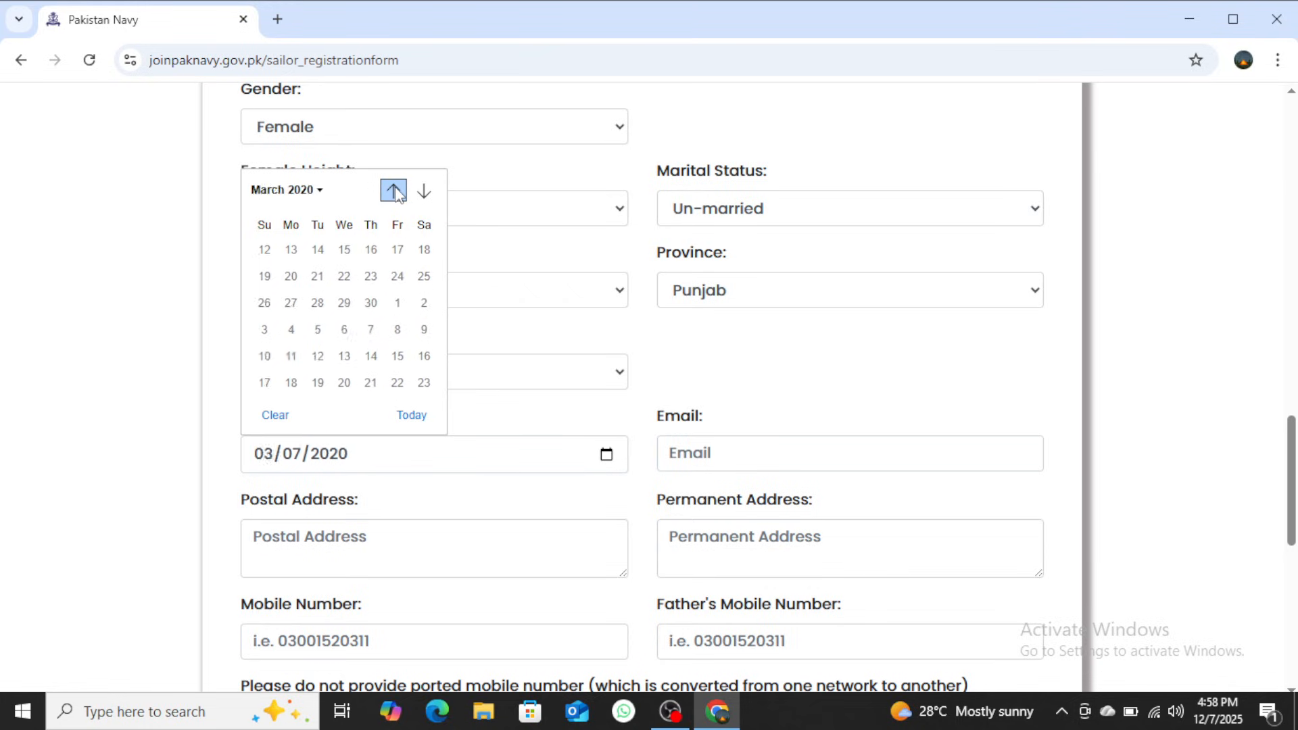
pyautogui.doubleClick(393, 191)
pyautogui.click(394, 191)
pyautogui.doubleClick(393, 191)
pyautogui.doubleClick(394, 191)
pyautogui.click(394, 191)
pyautogui.doubleClick(393, 192)
pyautogui.click(394, 191)
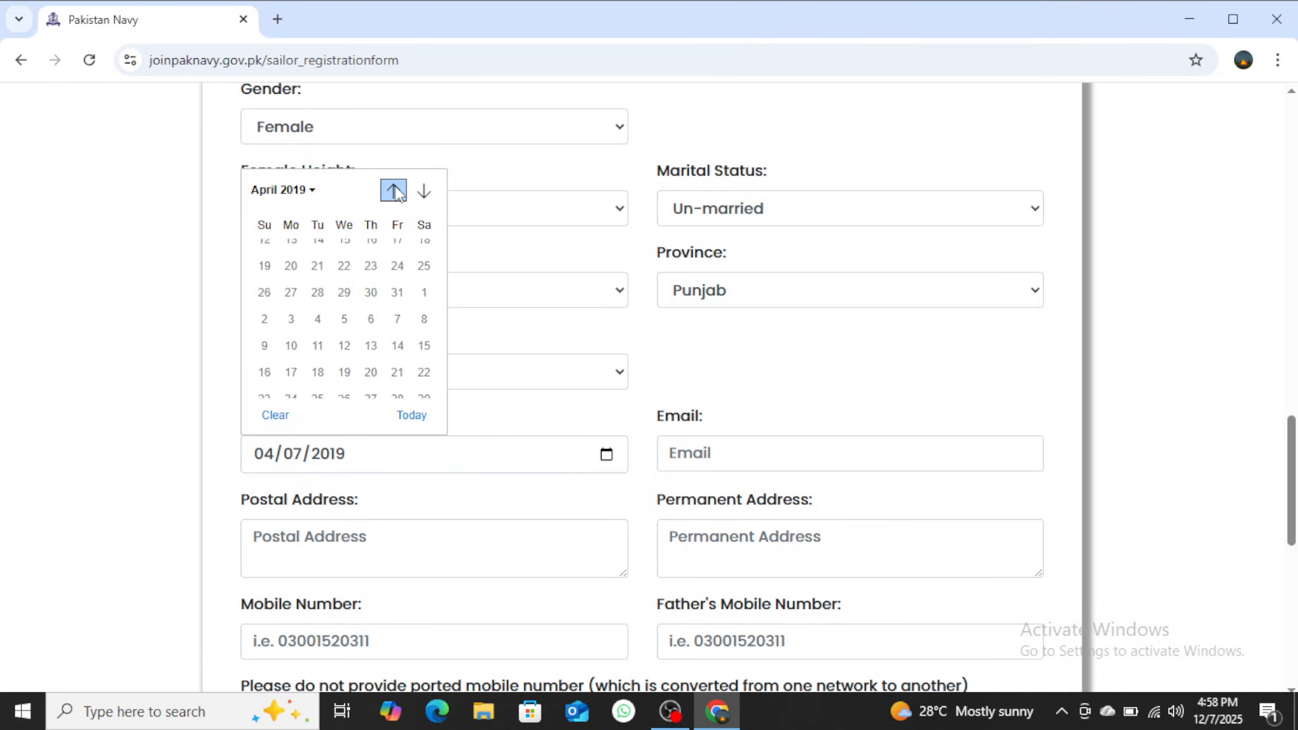
pyautogui.doubleClick(393, 191)
pyautogui.click(394, 192)
pyautogui.doubleClick(394, 192)
pyautogui.click(394, 191)
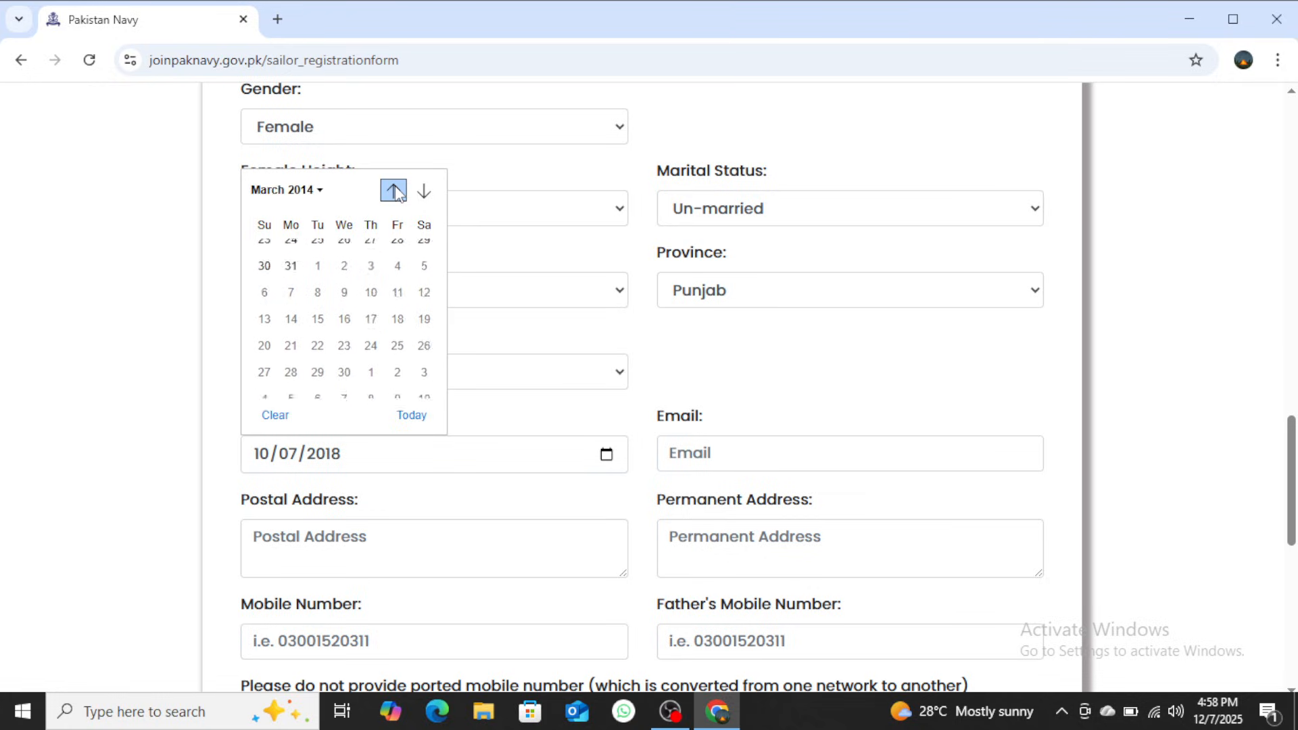
pyautogui.click(395, 191)
pyautogui.click(395, 191)
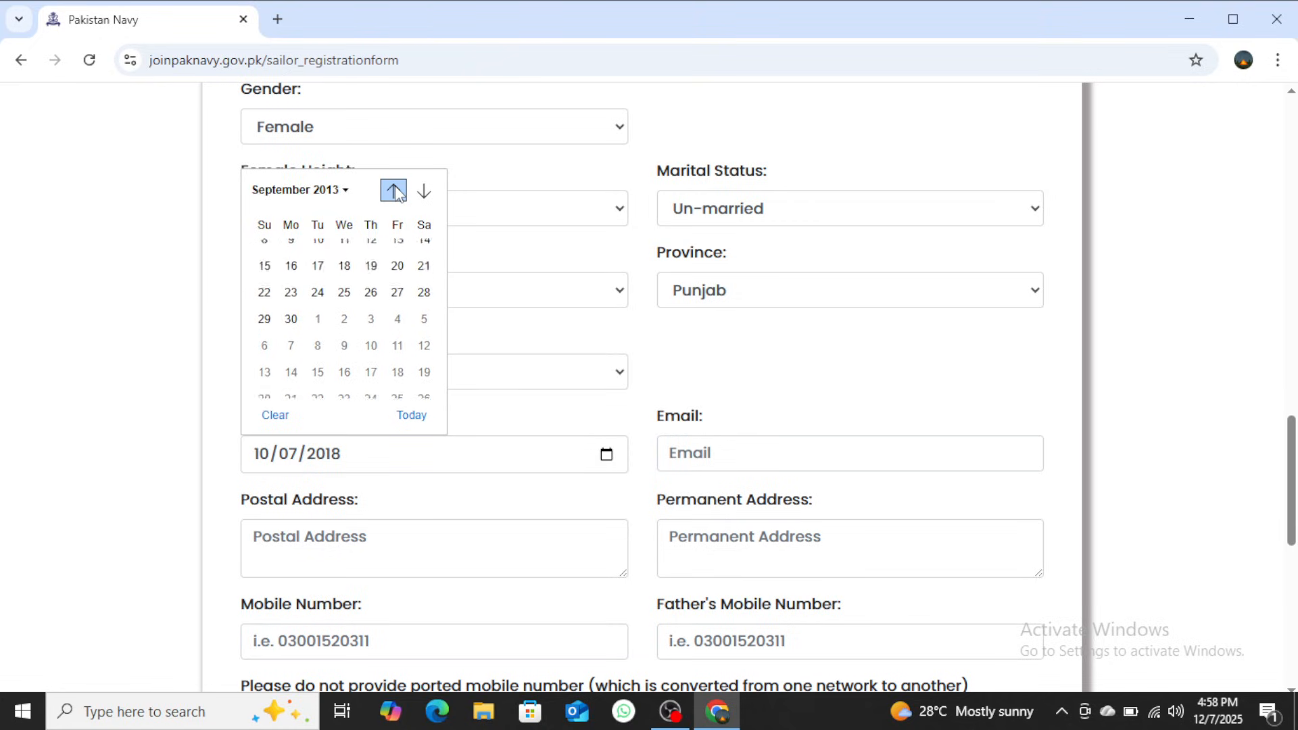
pyautogui.click(395, 191)
pyautogui.click(395, 192)
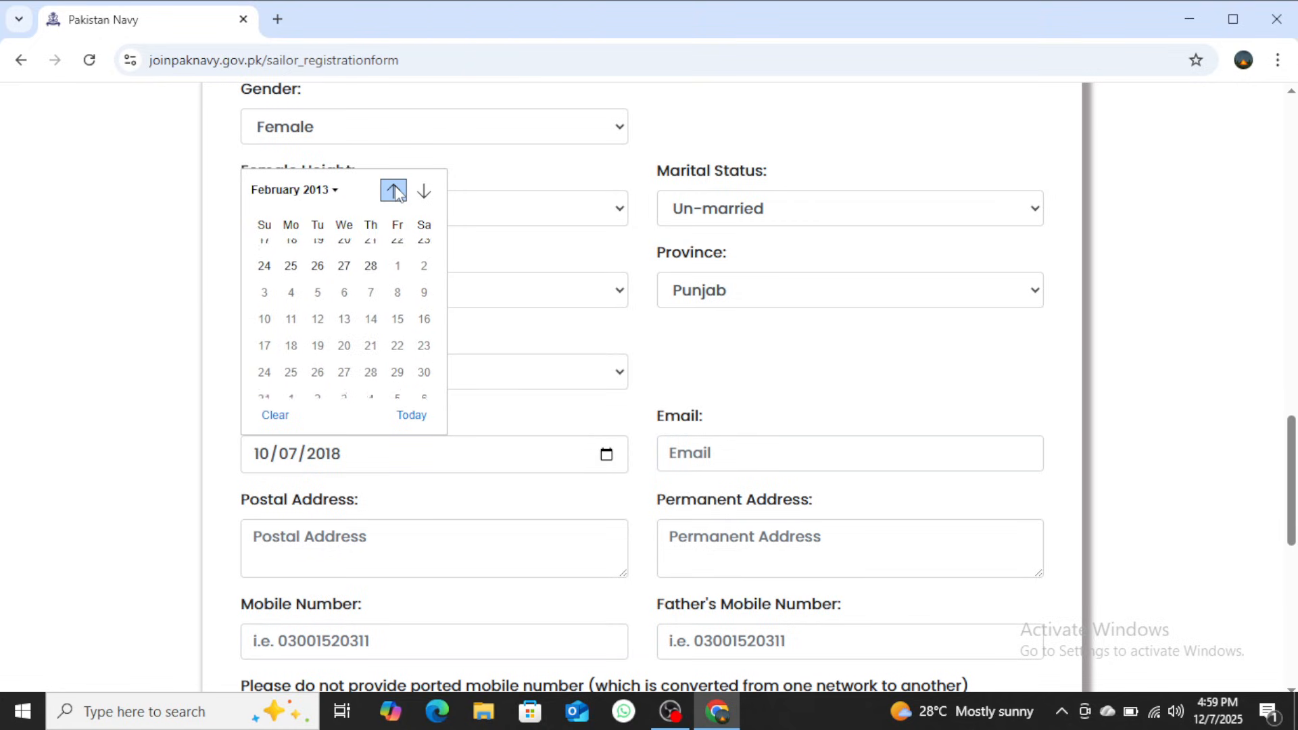
pyautogui.click(395, 191)
pyautogui.click(395, 192)
pyautogui.click(395, 191)
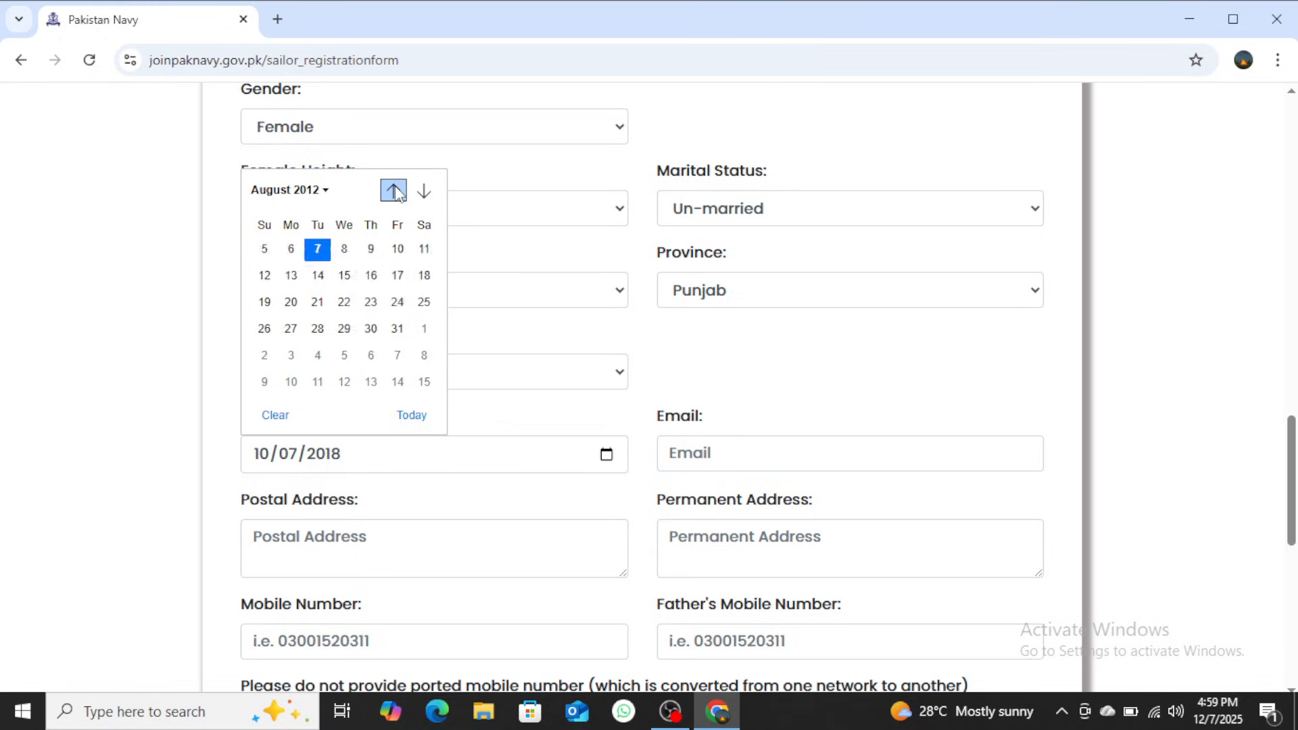
pyautogui.click(395, 191)
pyautogui.click(395, 192)
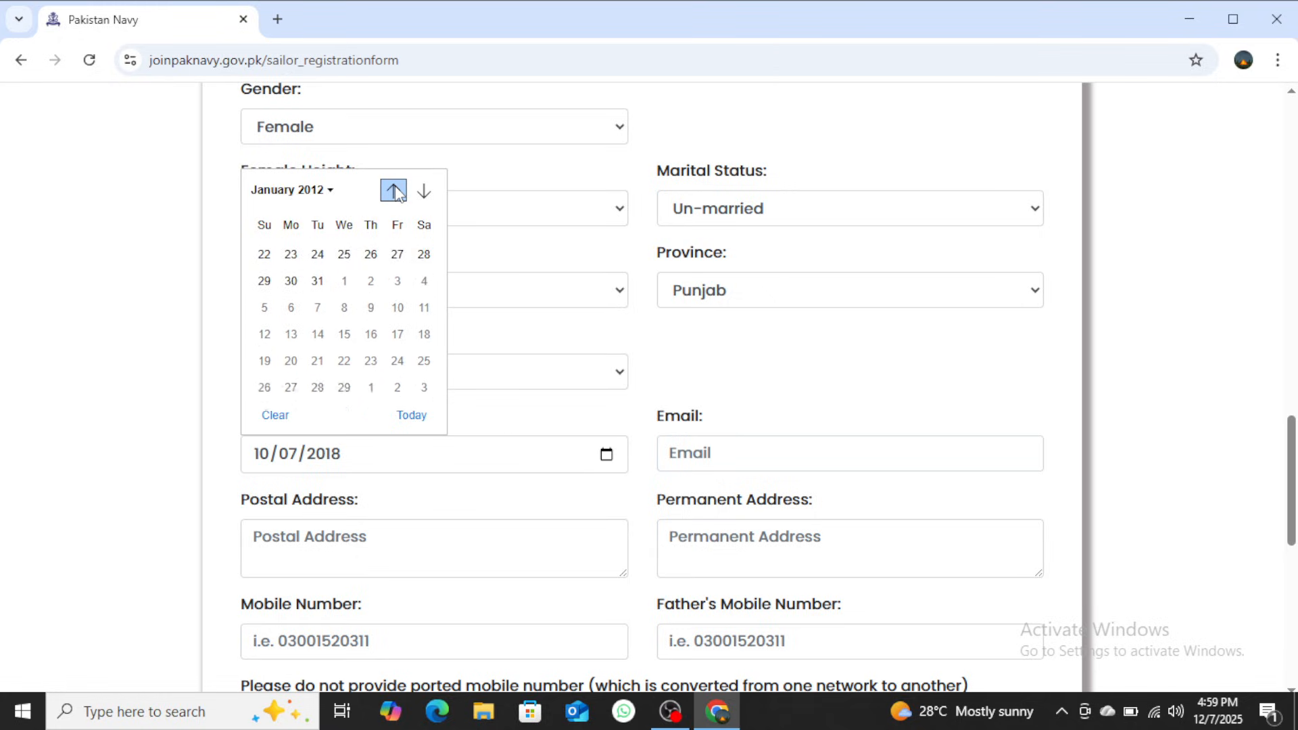
pyautogui.click(395, 192)
pyautogui.click(395, 191)
pyautogui.click(395, 191)
pyautogui.click(395, 192)
pyautogui.click(395, 191)
pyautogui.click(394, 190)
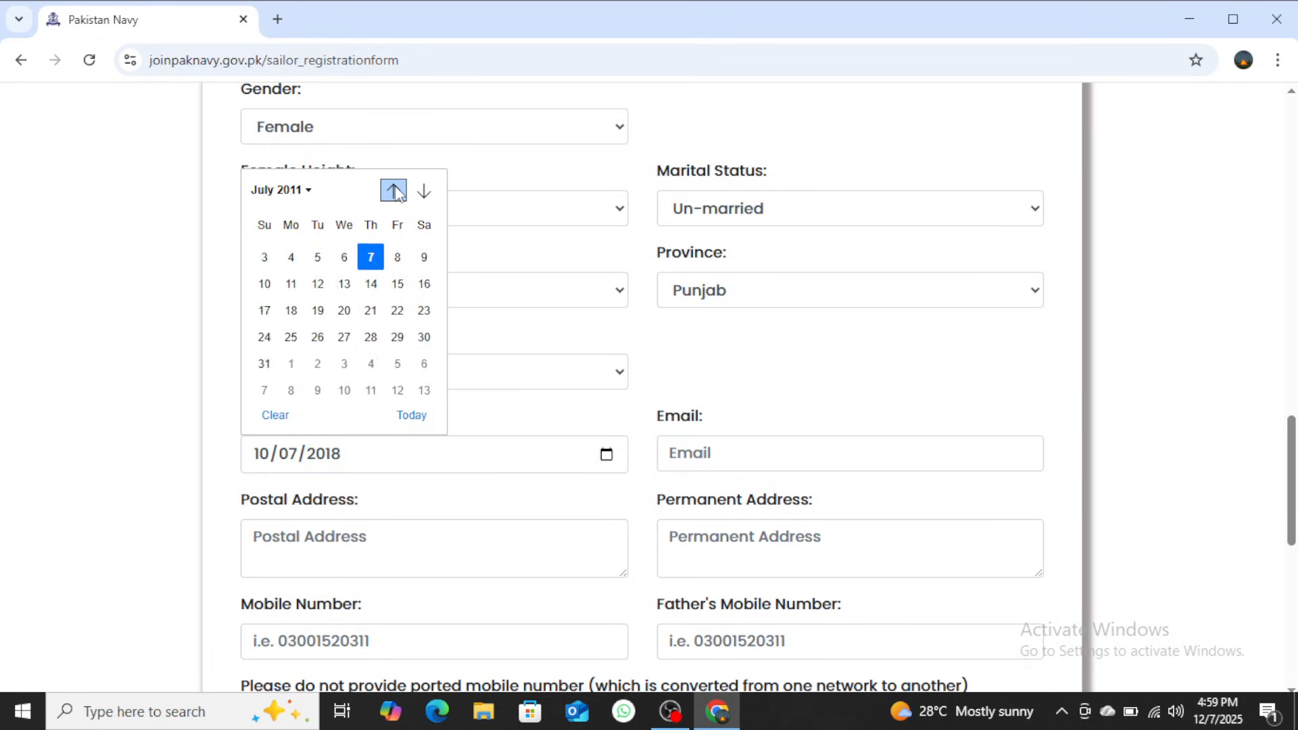
pyautogui.click(394, 191)
pyautogui.click(394, 190)
pyautogui.click(393, 191)
pyautogui.click(394, 190)
pyautogui.click(394, 191)
pyautogui.click(394, 191)
pyautogui.click(393, 191)
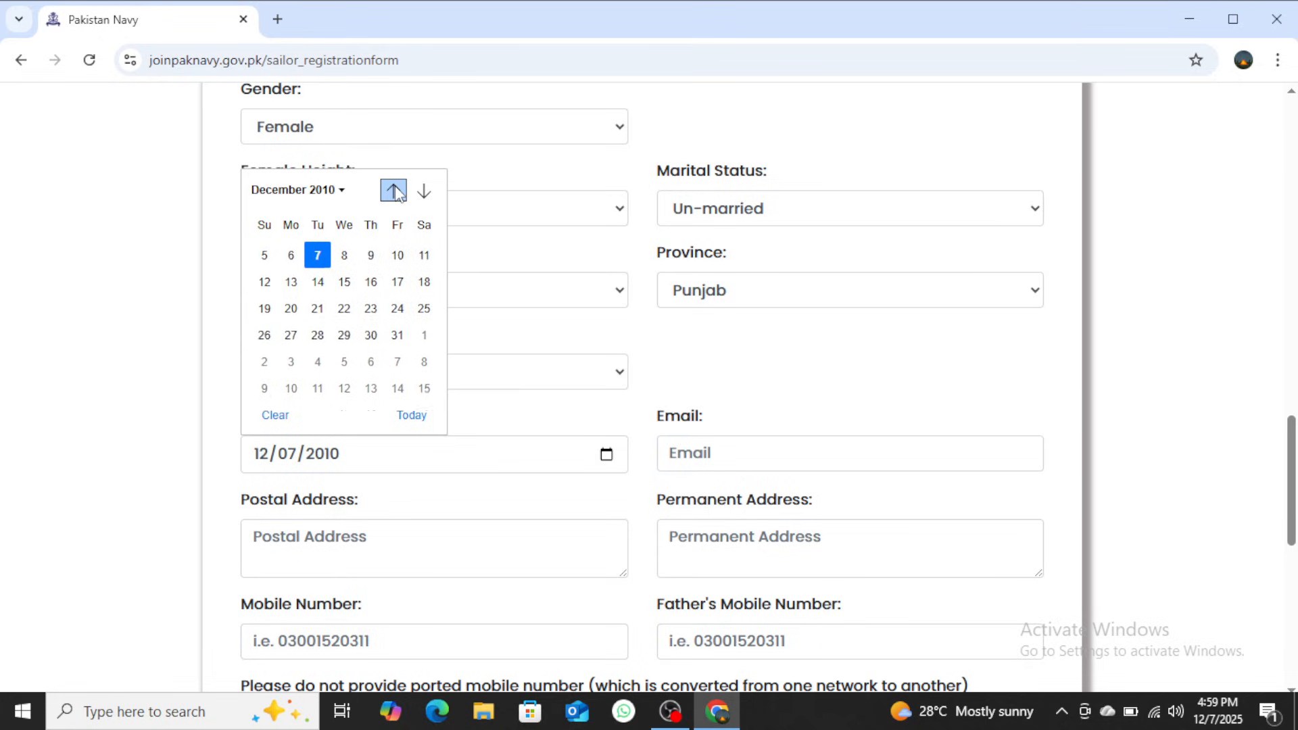
pyautogui.click(412, 416)
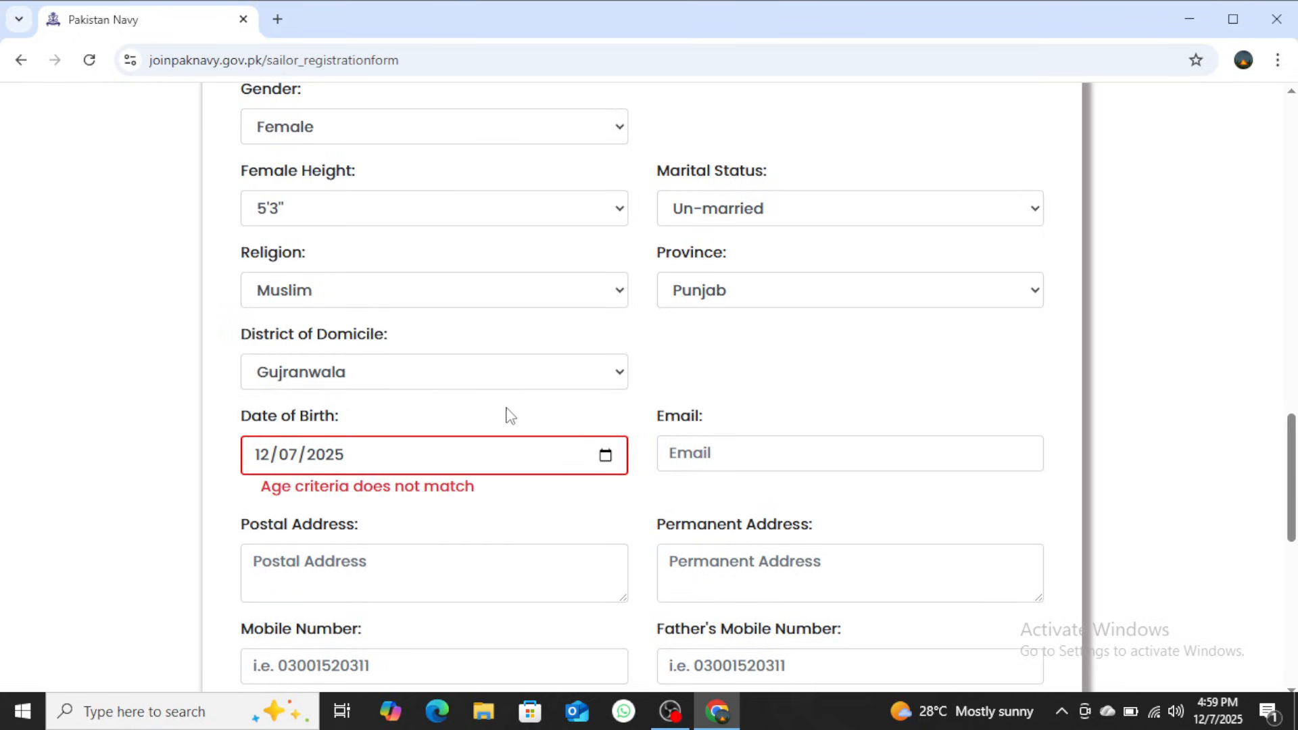
# Set the candidate's date of birth by picking the birth year, month and day from the calendar.
pyautogui.click(606, 457)
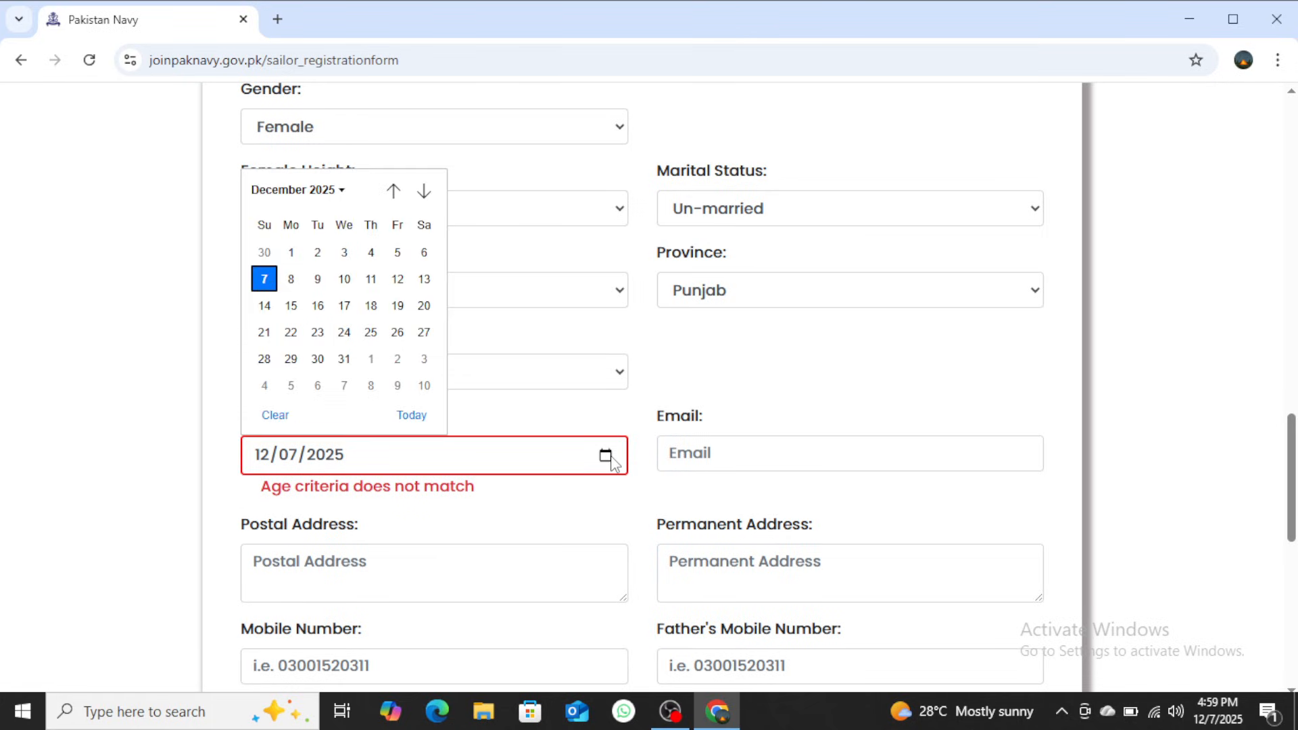
pyautogui.click(343, 191)
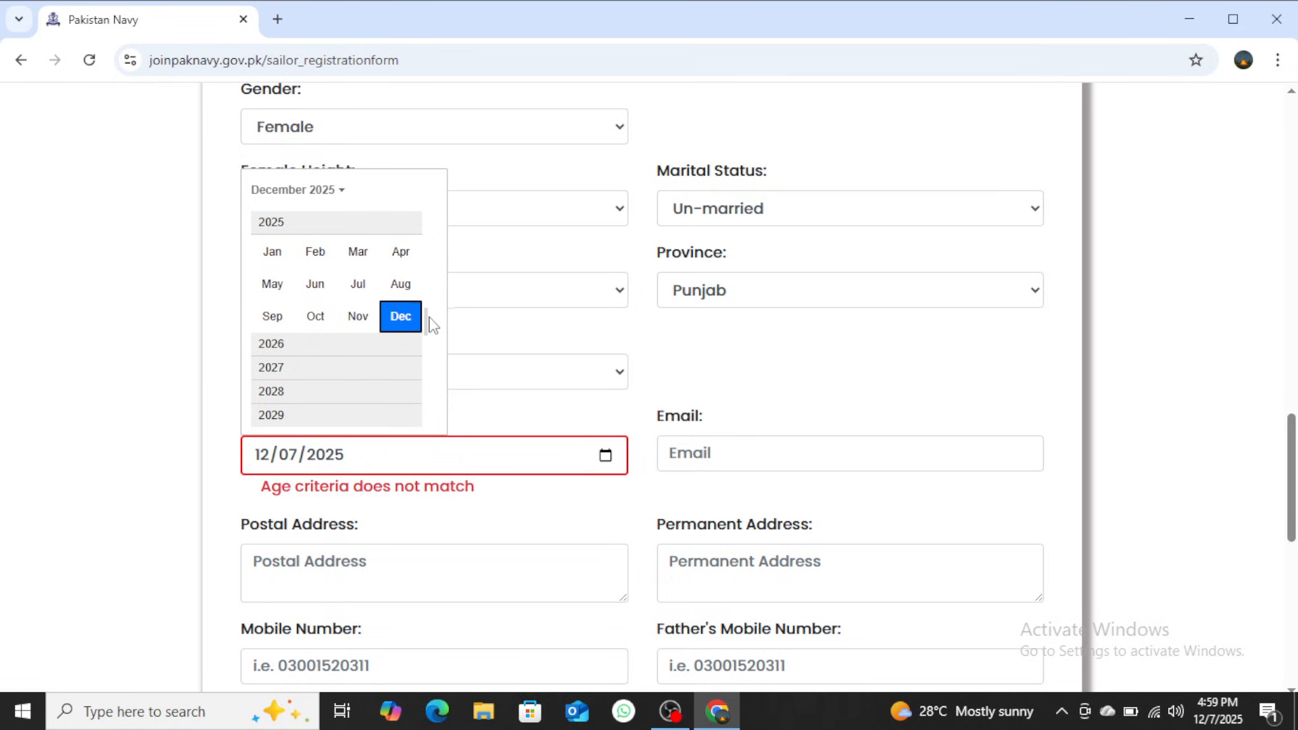
pyautogui.scroll(7, 425, 280)
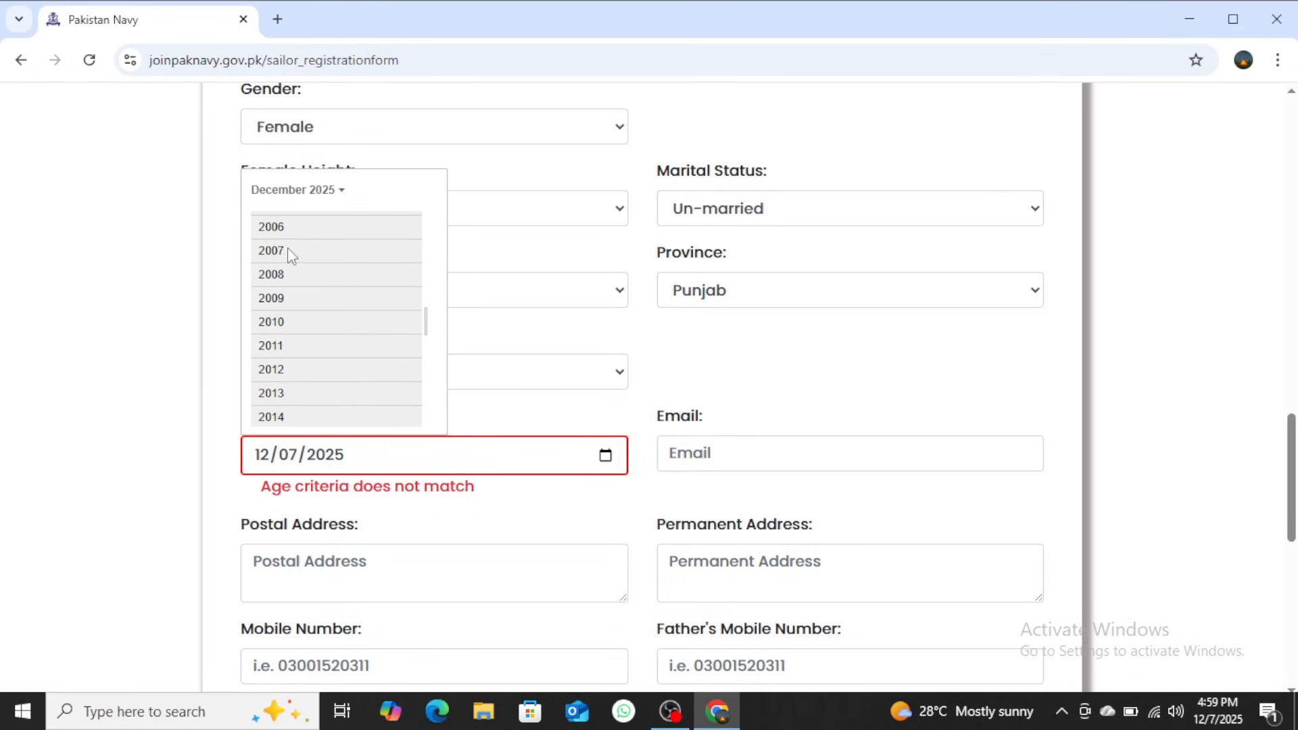
pyautogui.click(271, 251)
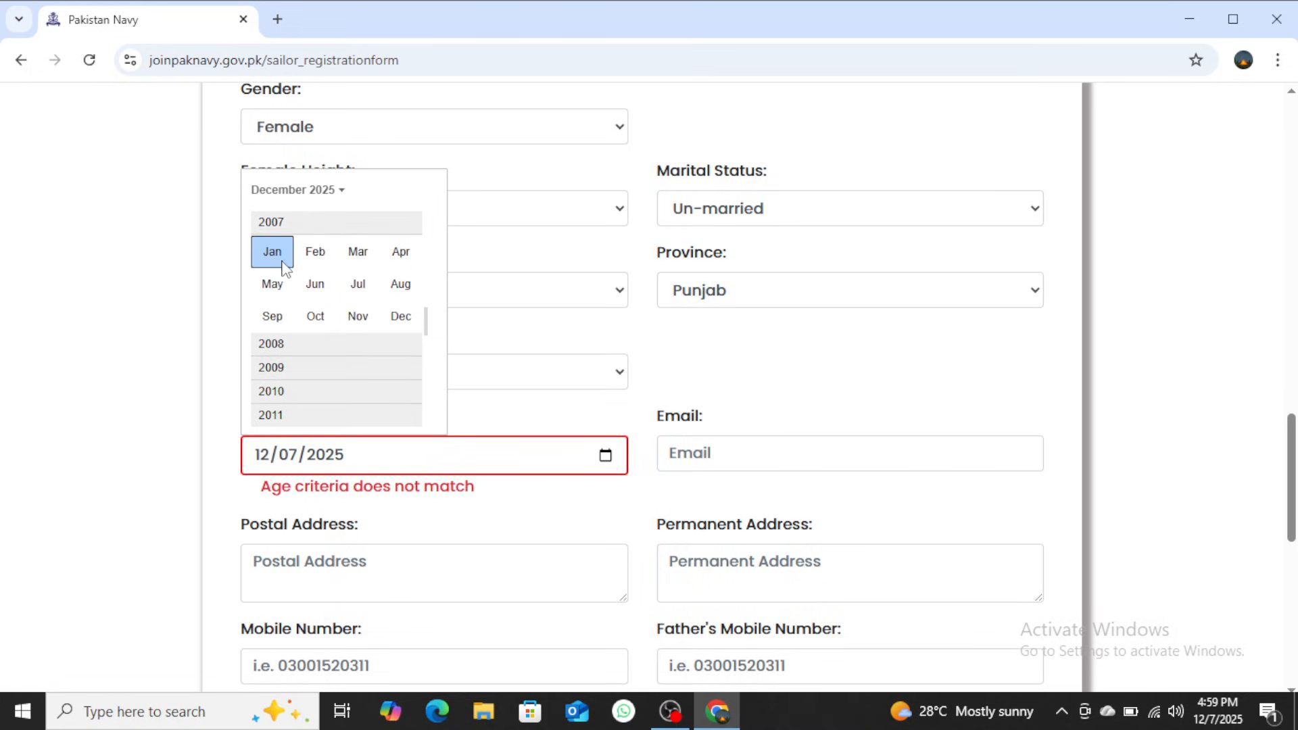
pyautogui.click(272, 253)
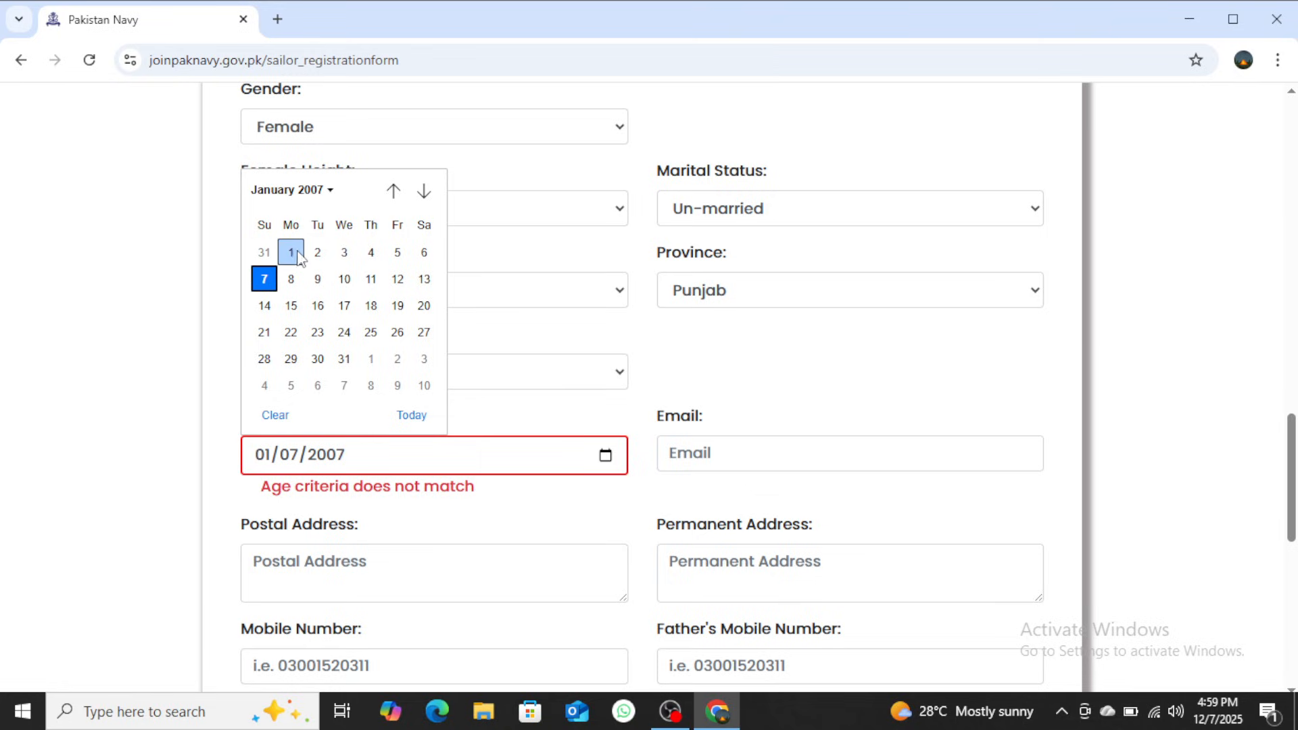
pyautogui.click(263, 279)
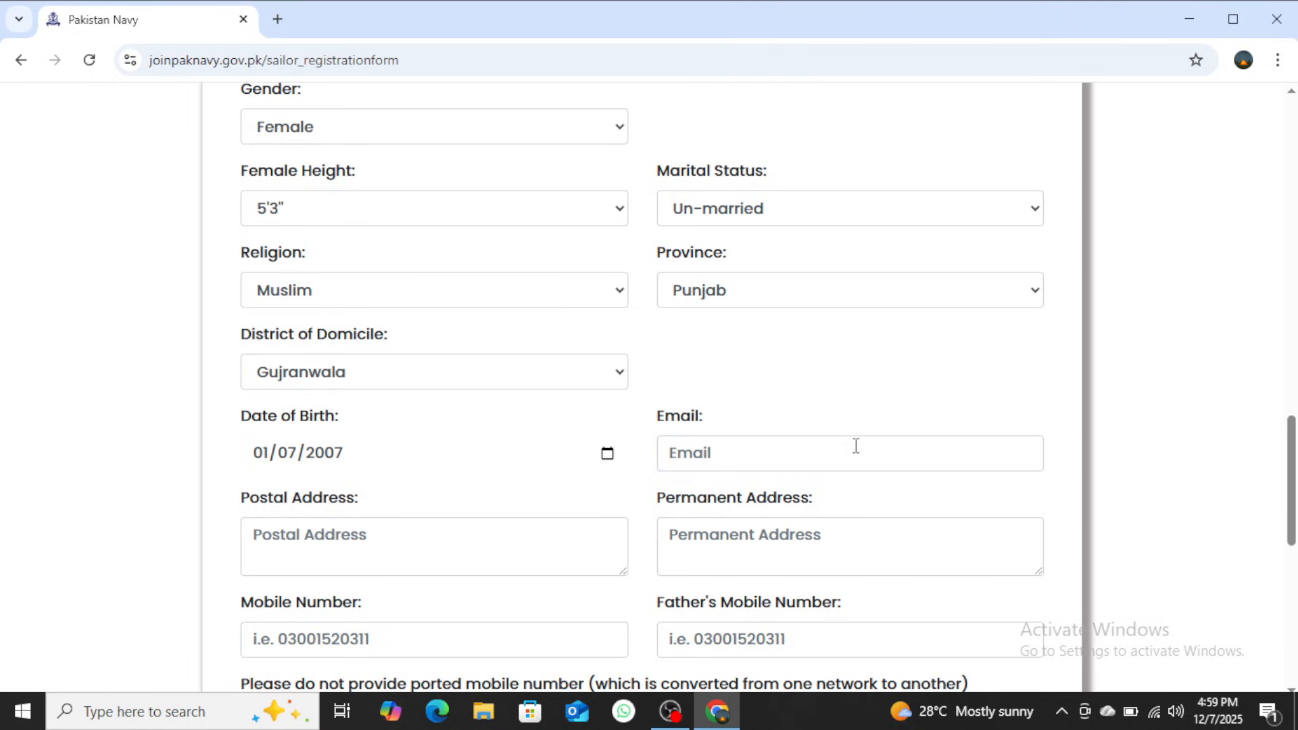
# Examine the email, postal address, permanent address and mobile number fields, down to the academic qualifications section.
pyautogui.click(767, 464)
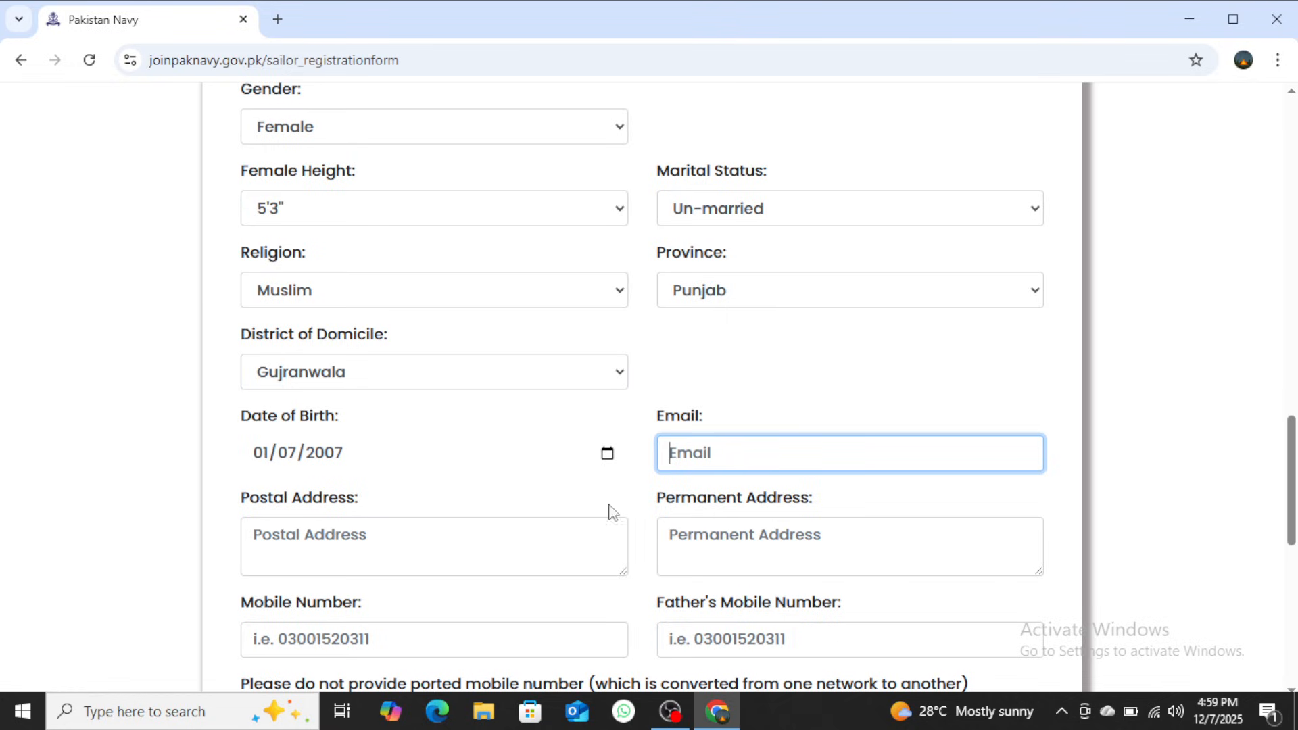
pyautogui.click(428, 534)
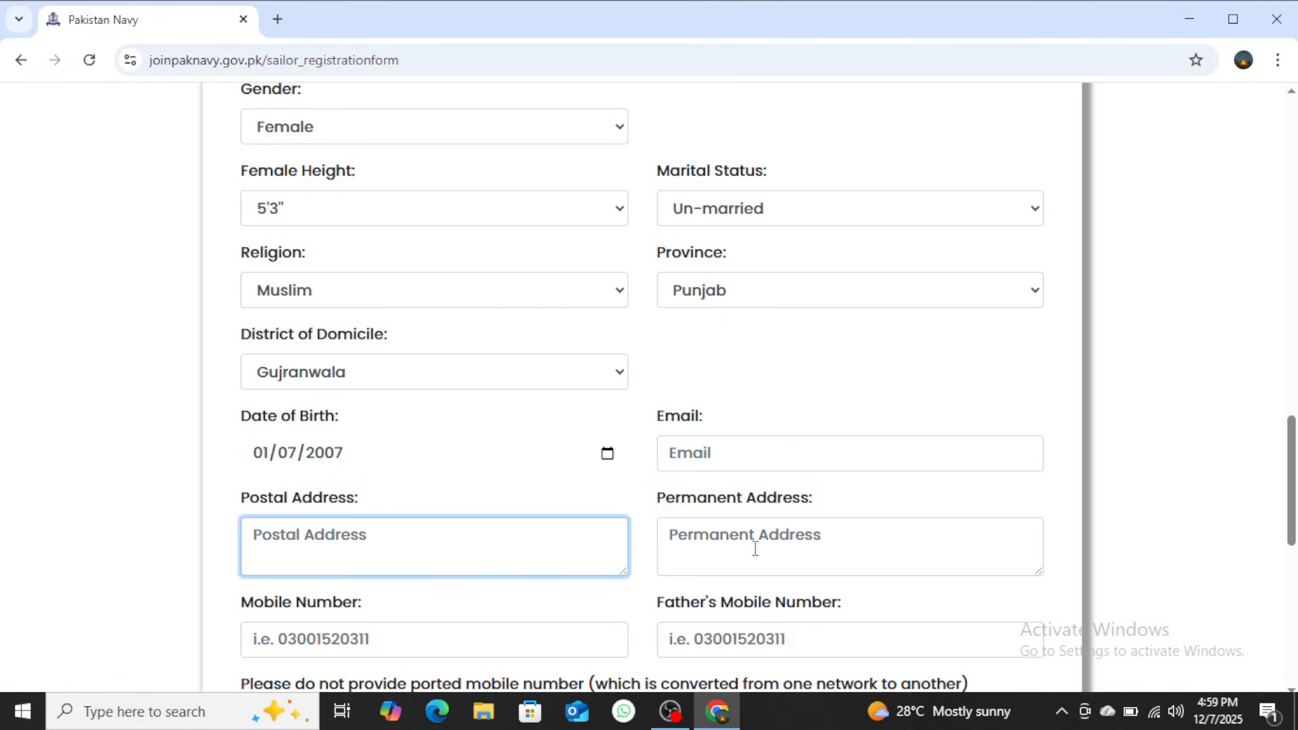
pyautogui.click(1006, 547)
pyautogui.click(352, 538)
pyautogui.click(746, 531)
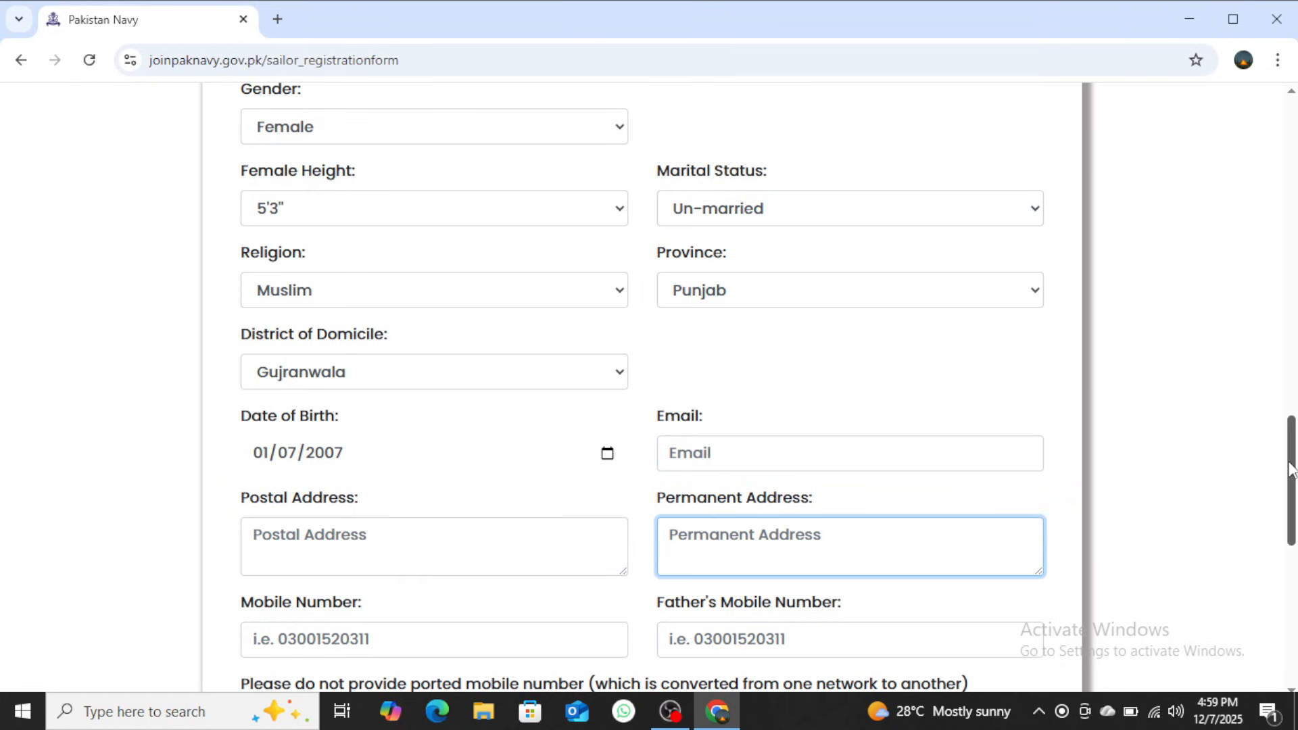
pyautogui.moveTo(1290, 464); pyautogui.dragTo(1294, 522)
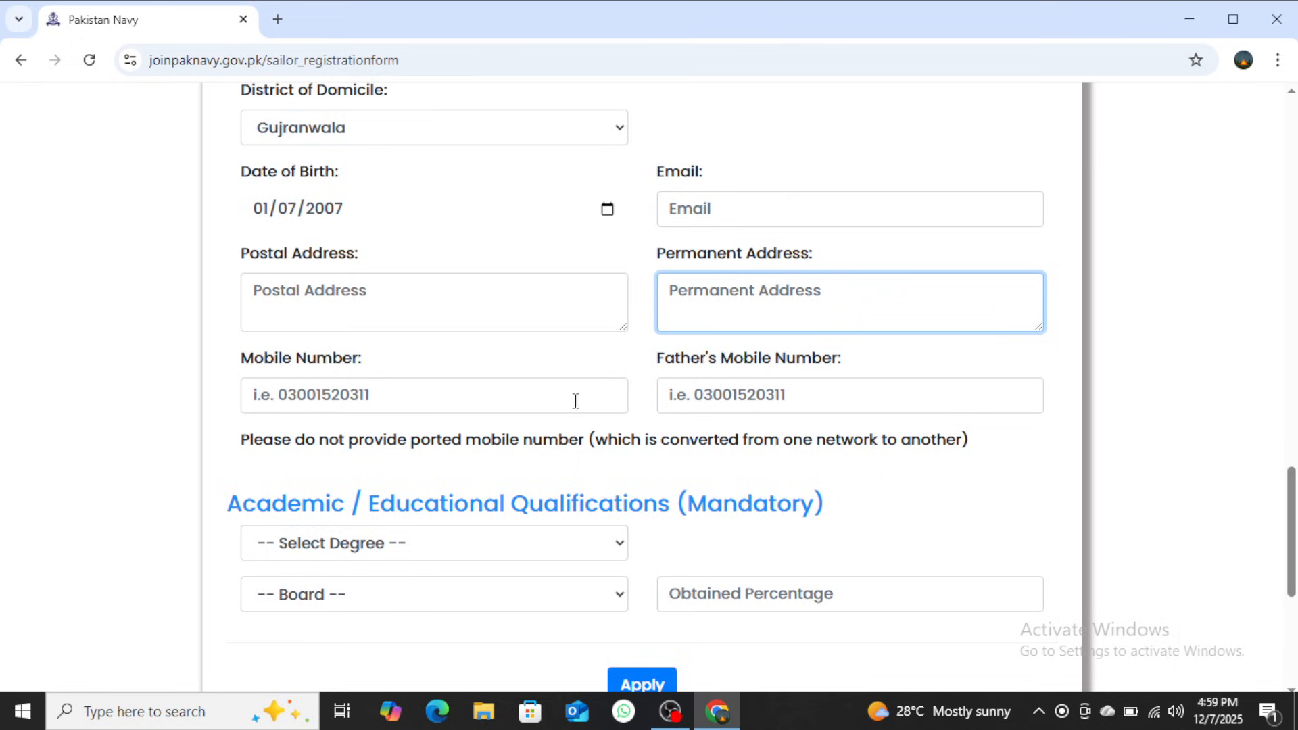
pyautogui.click(391, 395)
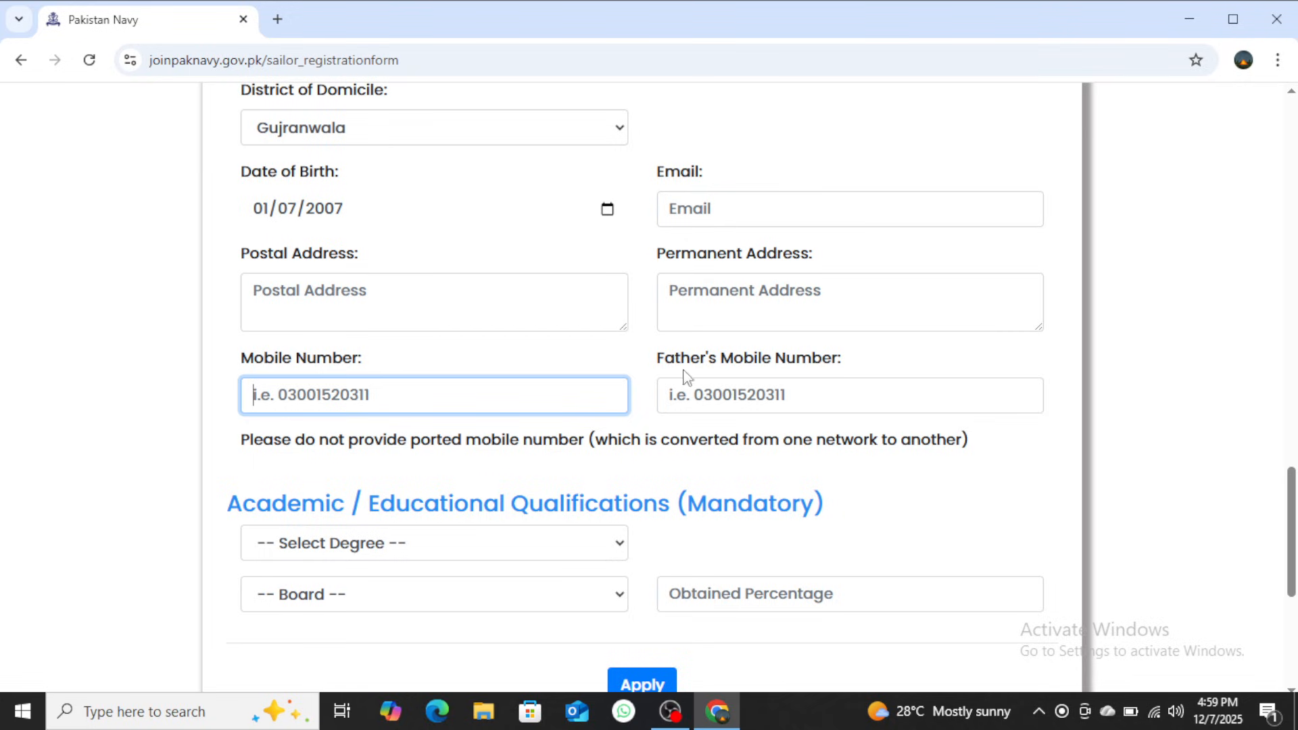
pyautogui.click(709, 393)
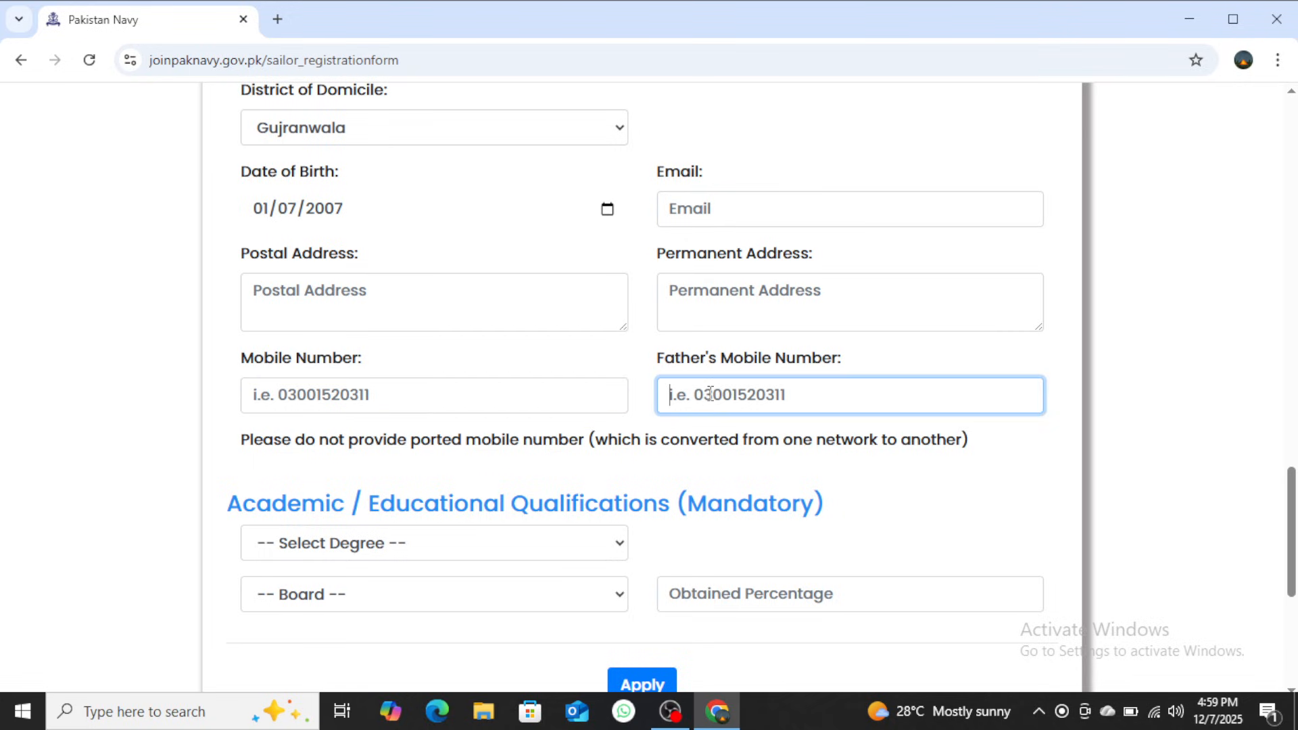
pyautogui.click(410, 396)
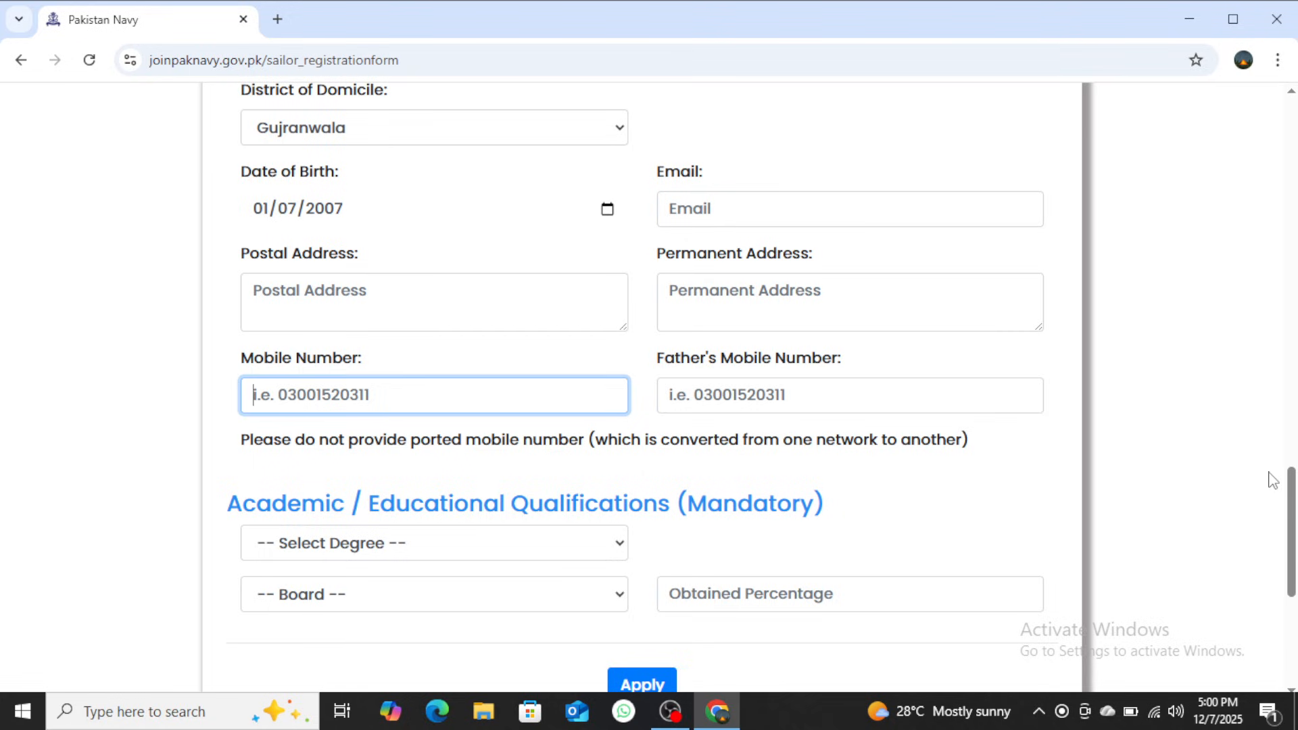
pyautogui.scroll(-2, 1290, 489)
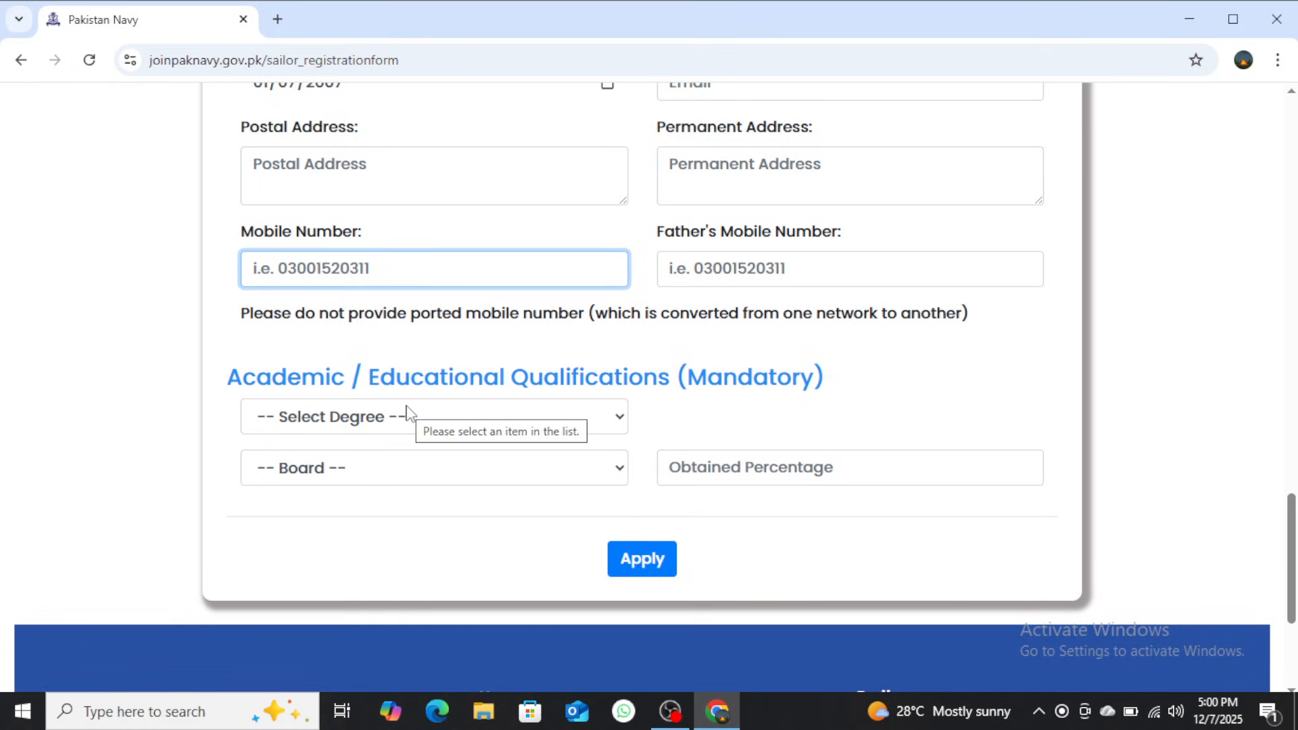
# Fill in the academic qualifications with Matric Science with Biology, Gujranwala Board and an obtained percentage of 70.
pyautogui.click(582, 427)
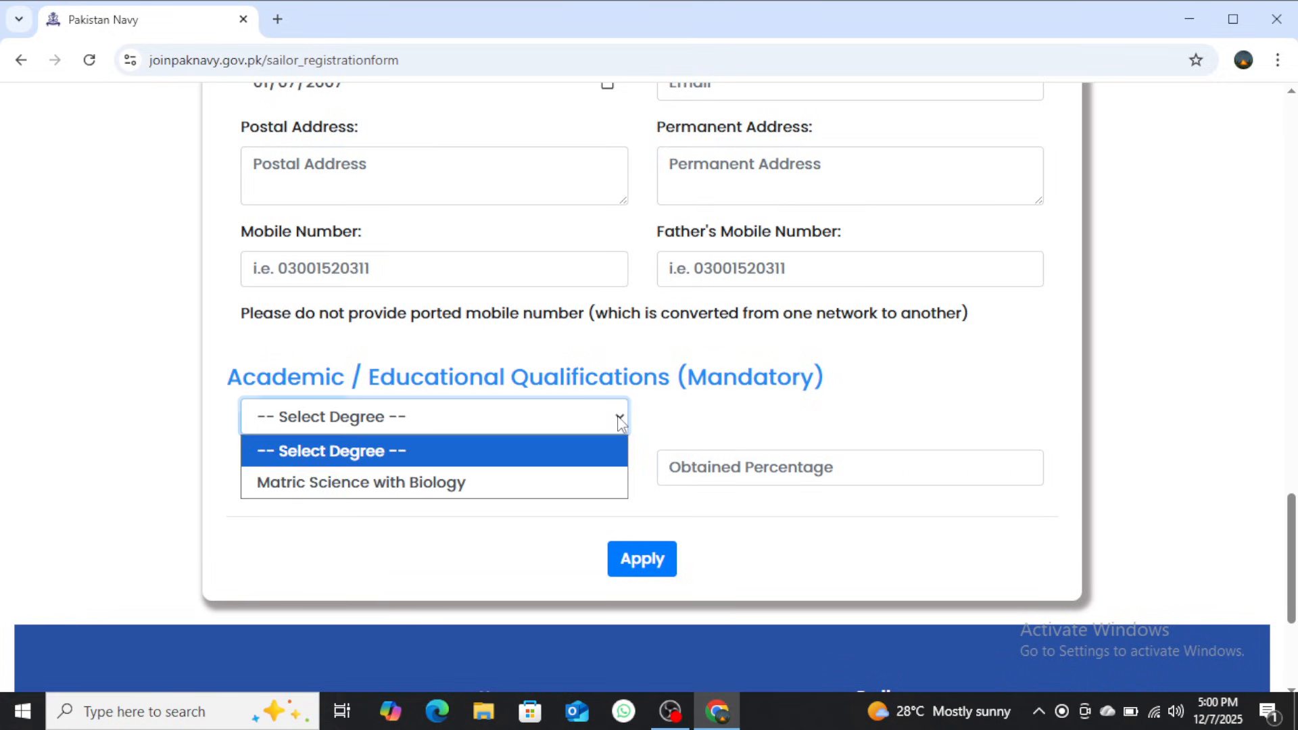
pyautogui.click(442, 482)
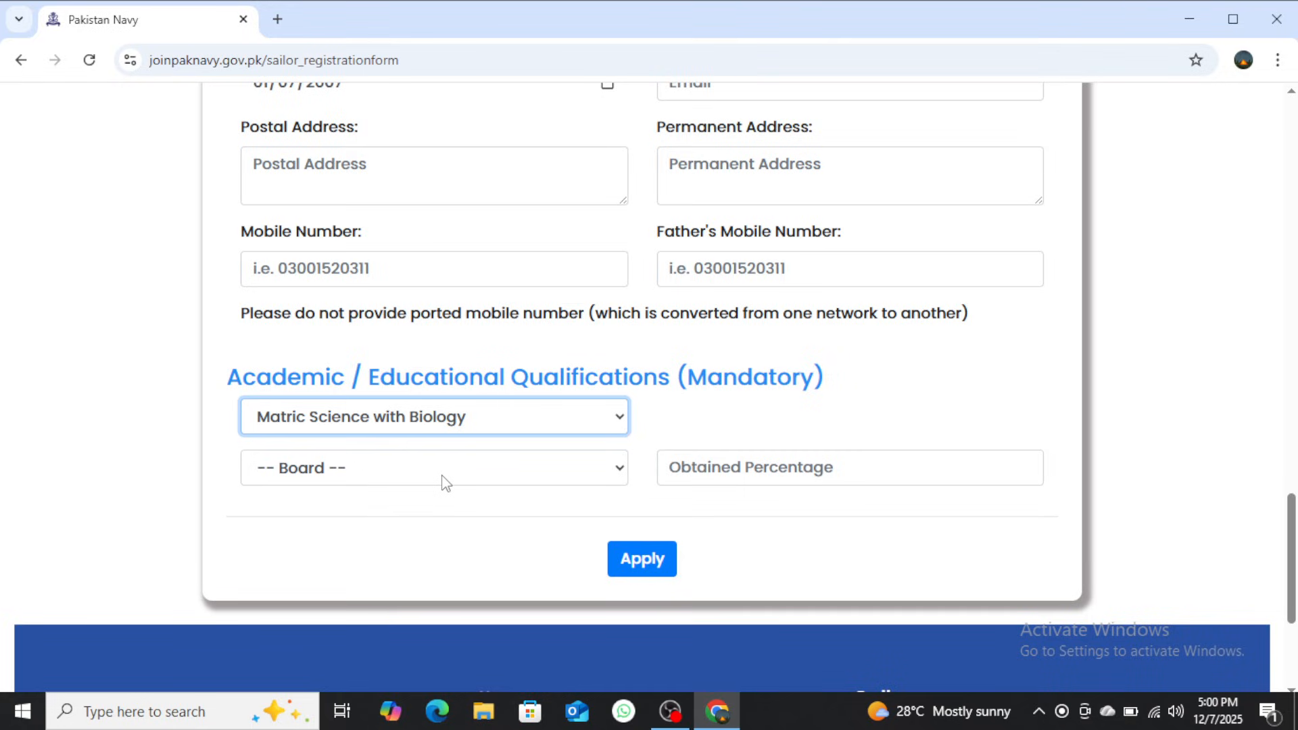
pyautogui.click(622, 477)
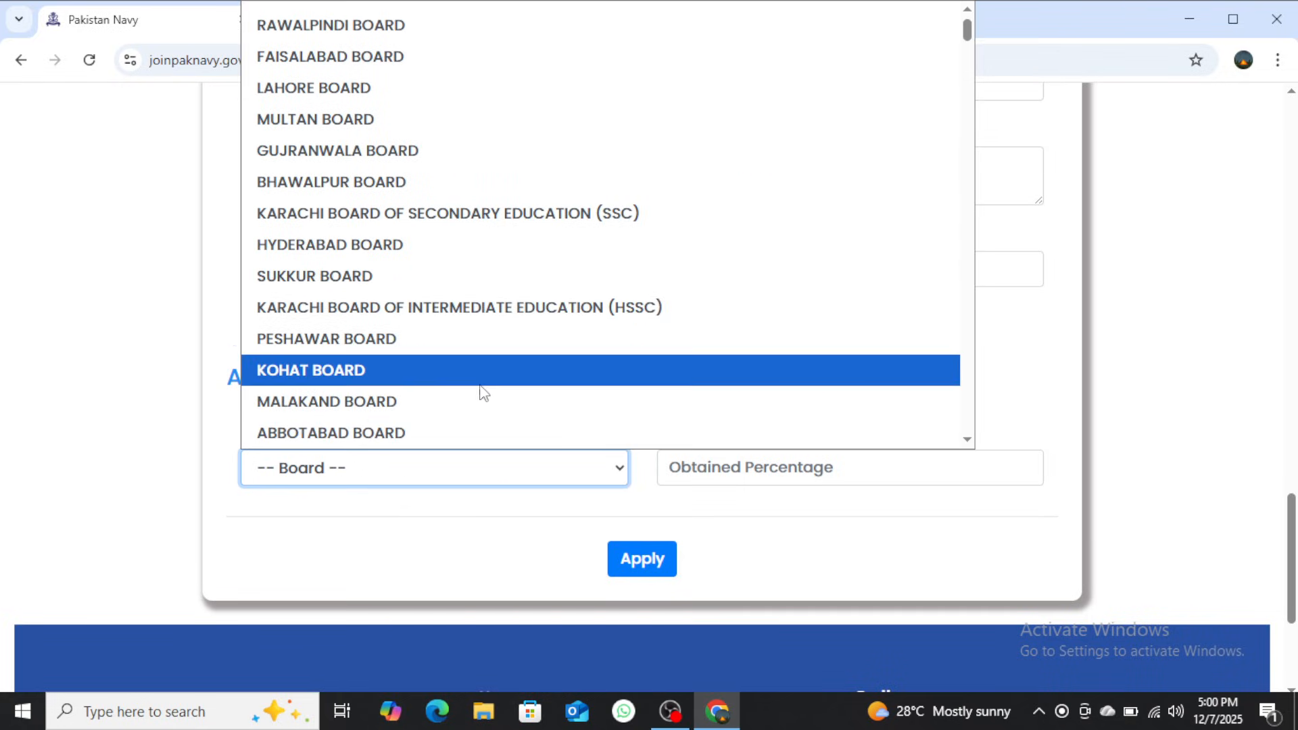
pyautogui.click(326, 151)
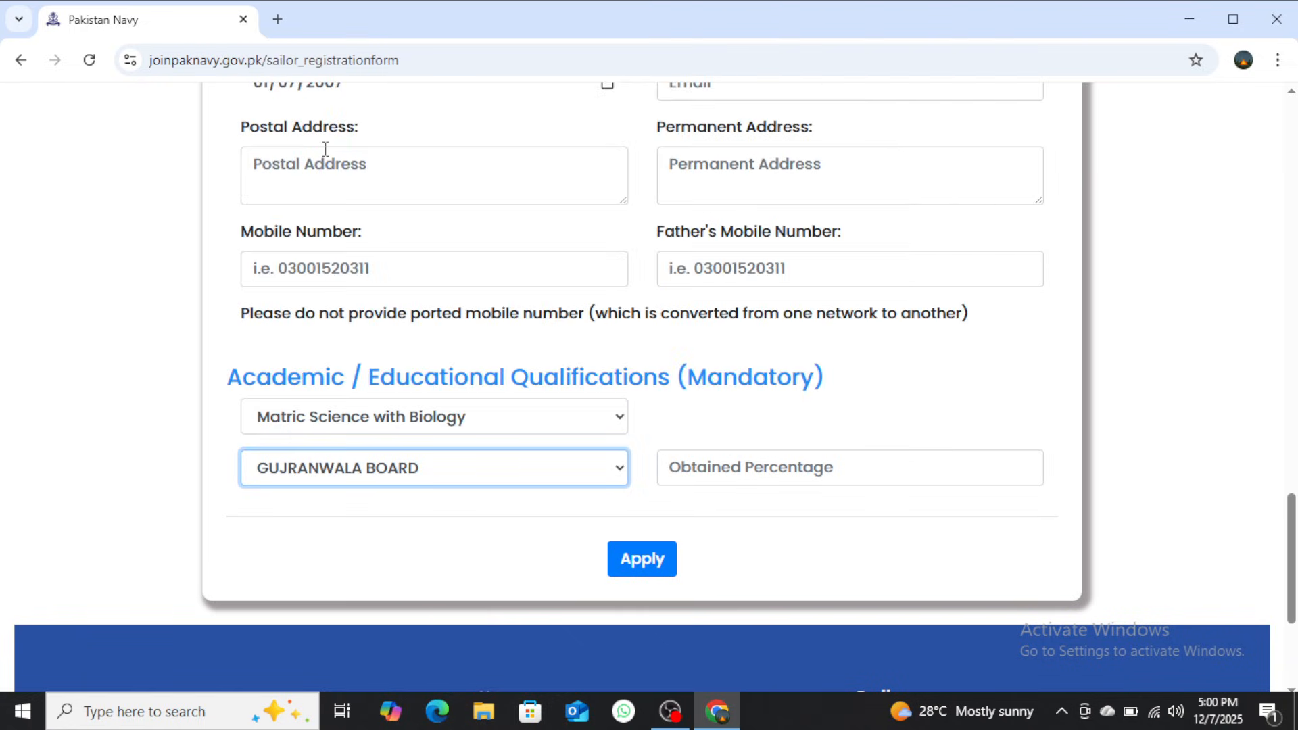
pyautogui.click(812, 476)
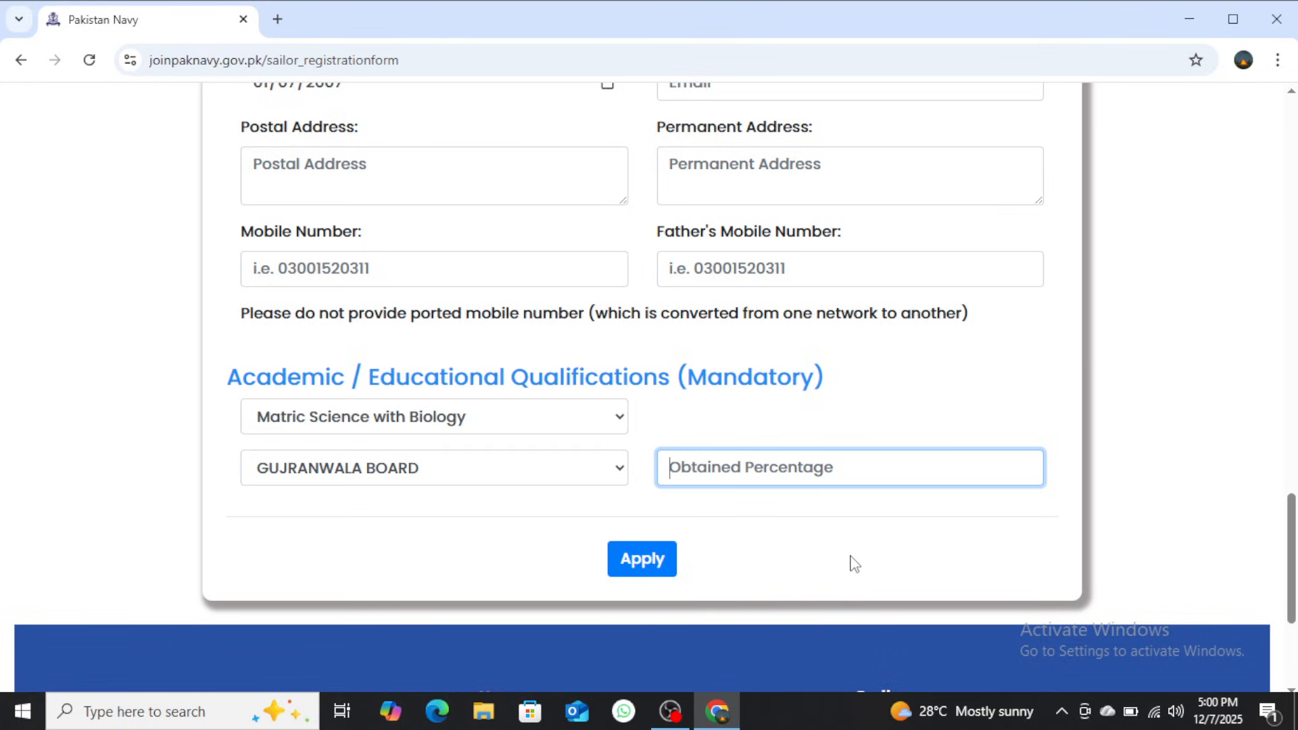
pyautogui.write('70')
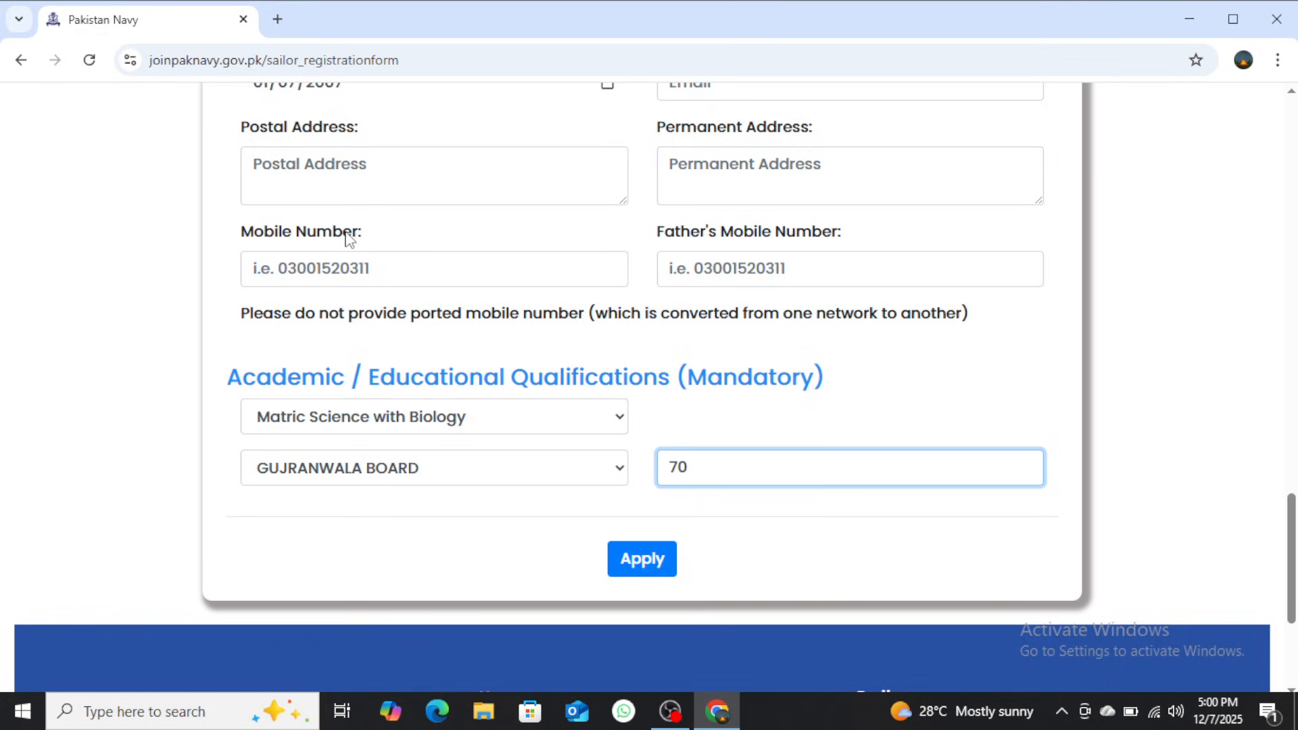
# Return to the Join Pak Navy home page and open the Sailors registration slip download page at its CNIC field.
pyautogui.click(21, 61)
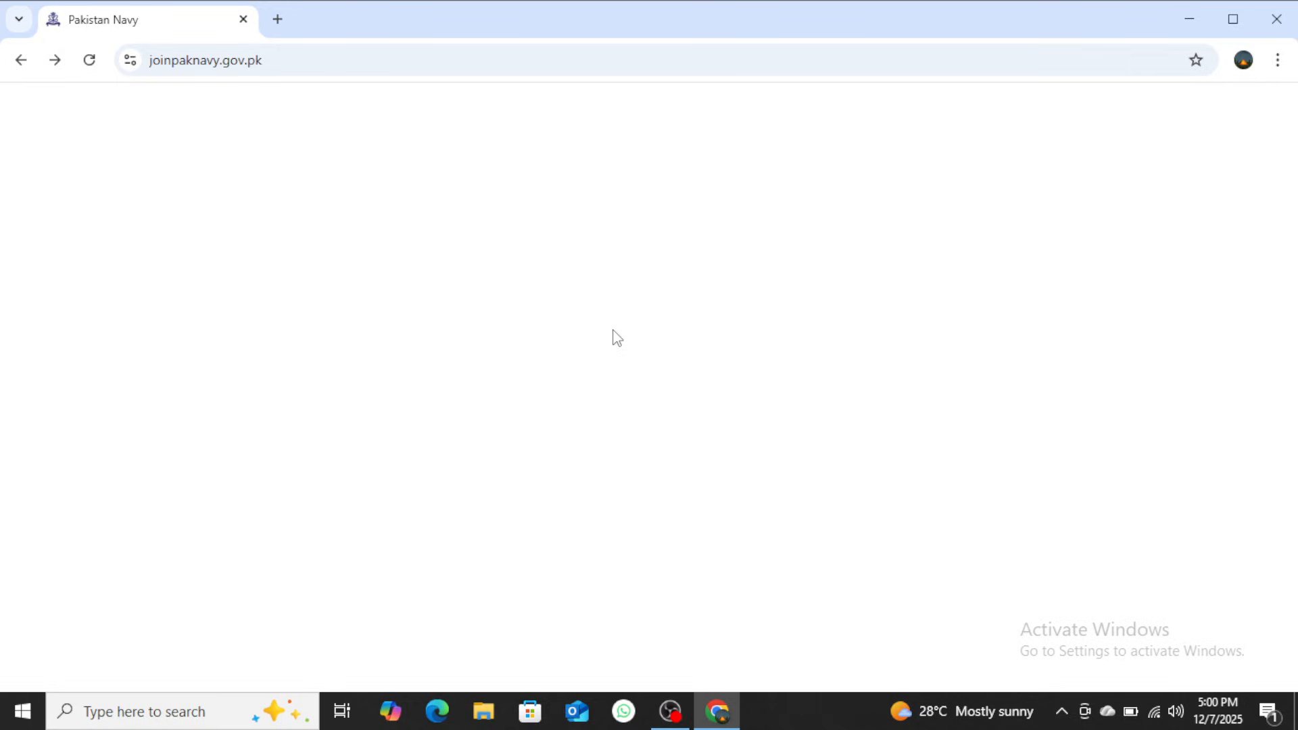
pyautogui.moveTo(614, 330)
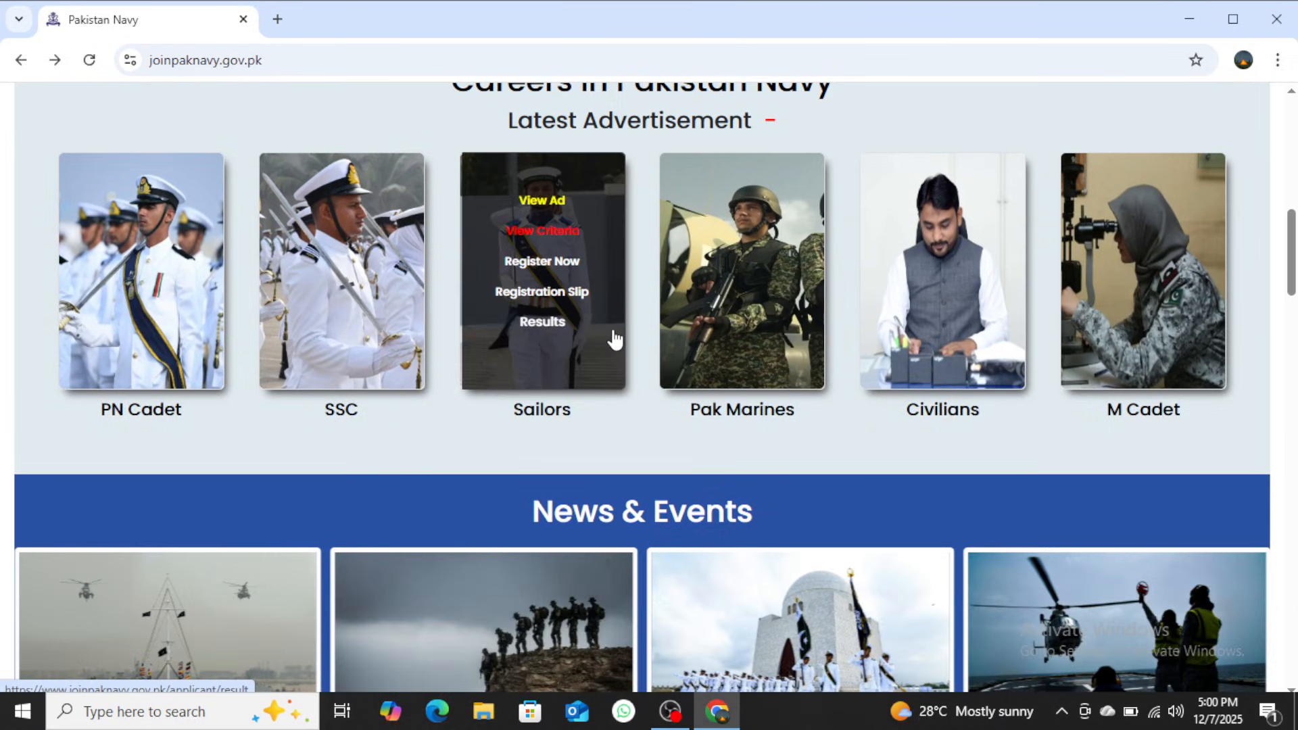
pyautogui.click(535, 293)
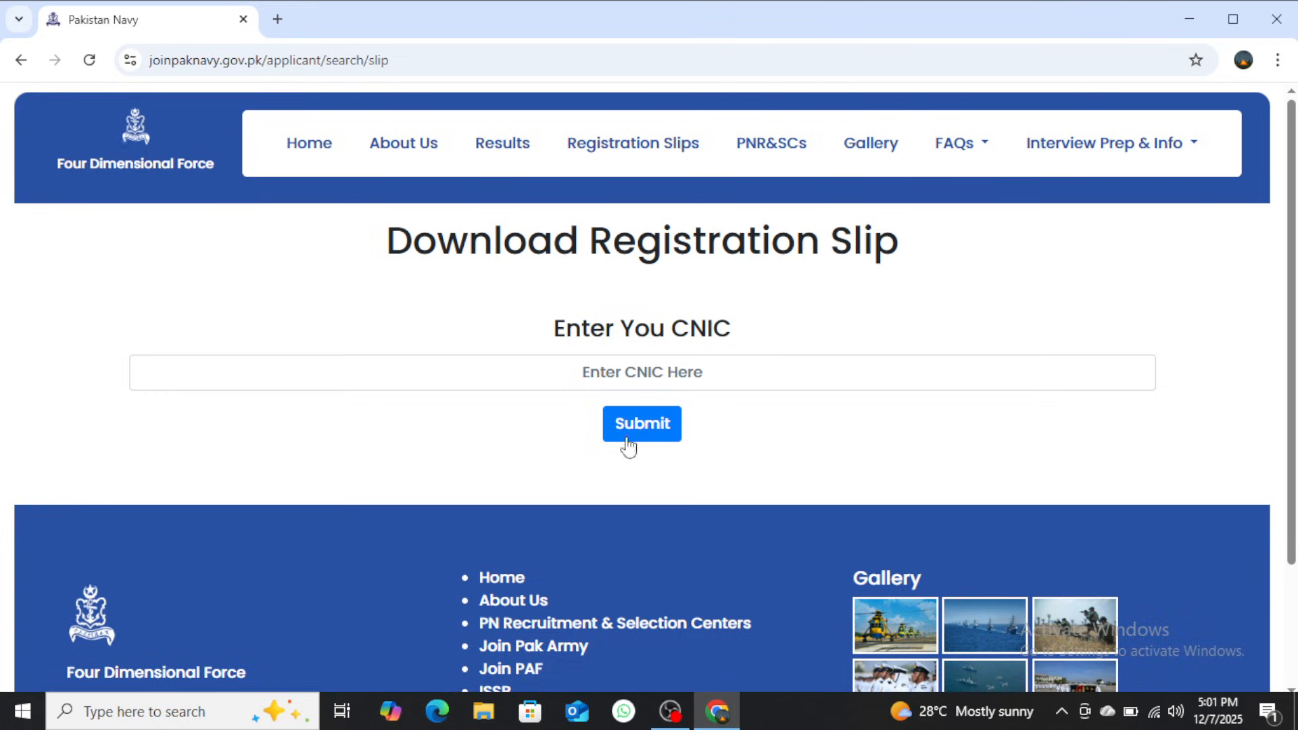
pyautogui.click(613, 376)
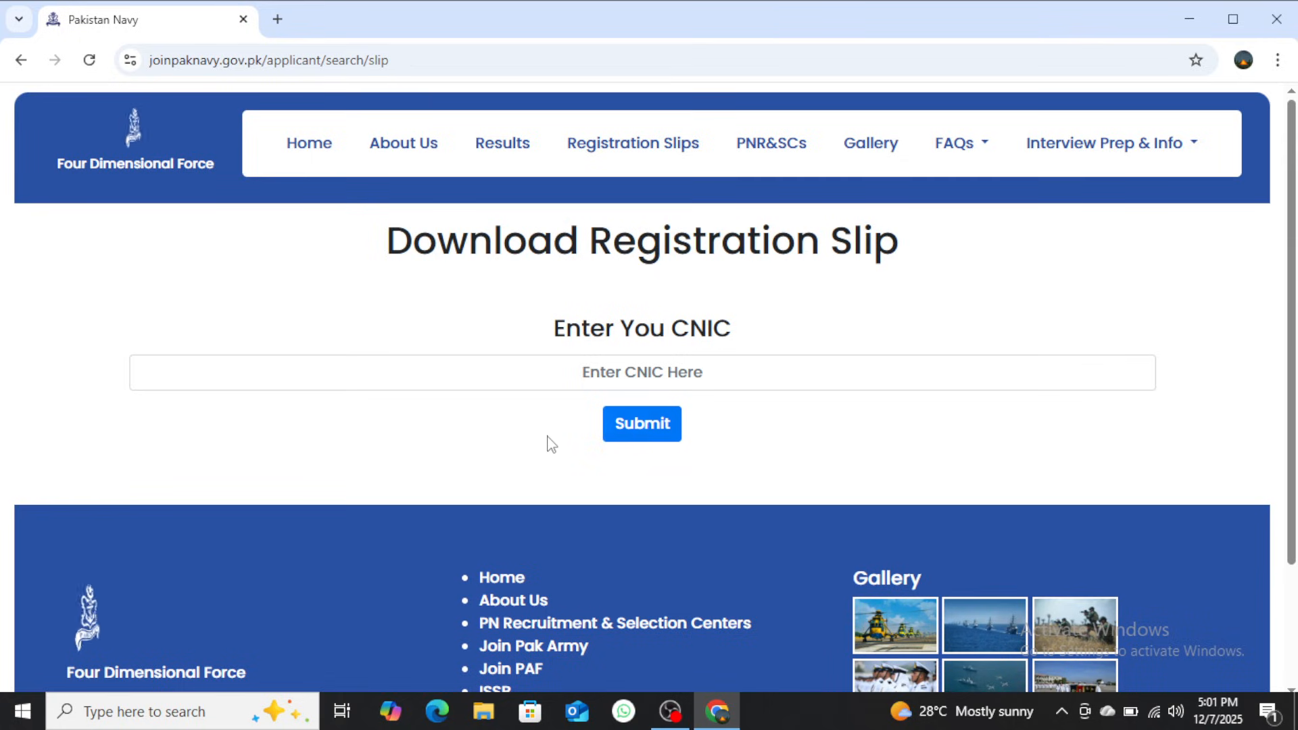